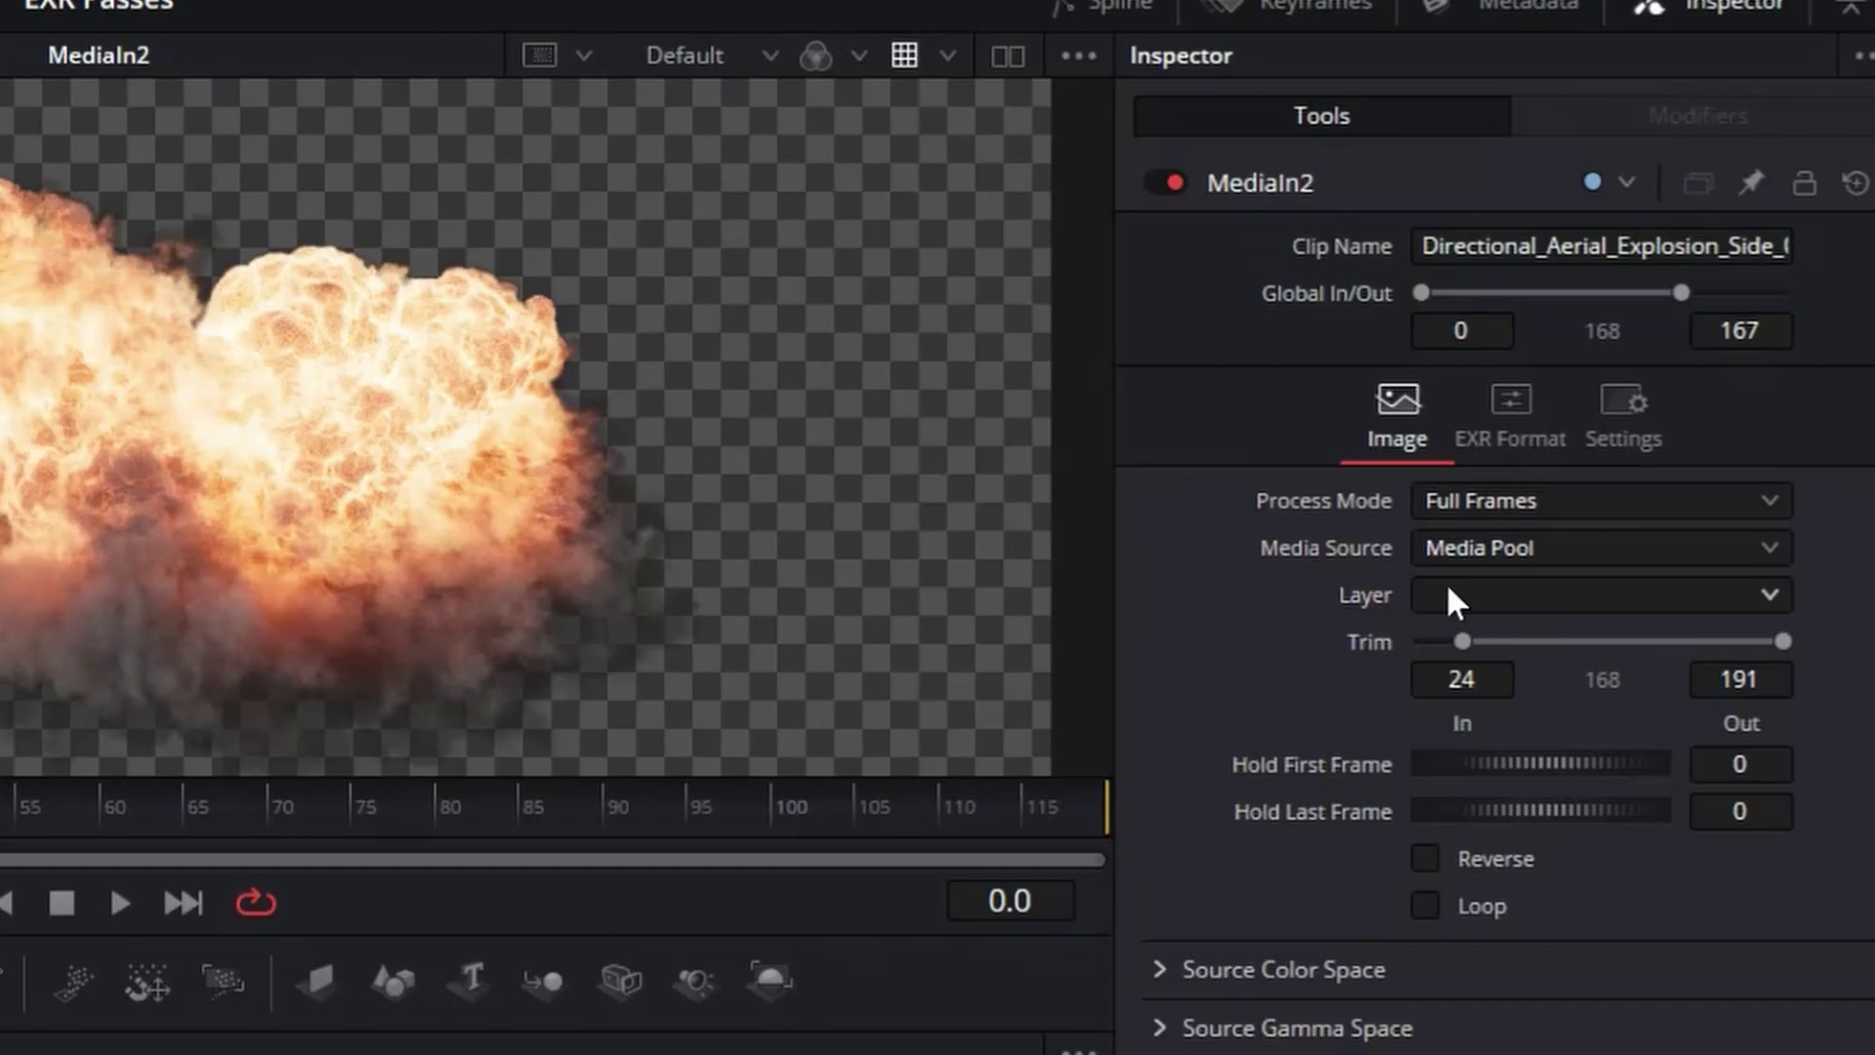
Step: Add a Swizzler fed by MediaIn2 that extracts the C_key layer, then paste a copy
click(1450, 596)
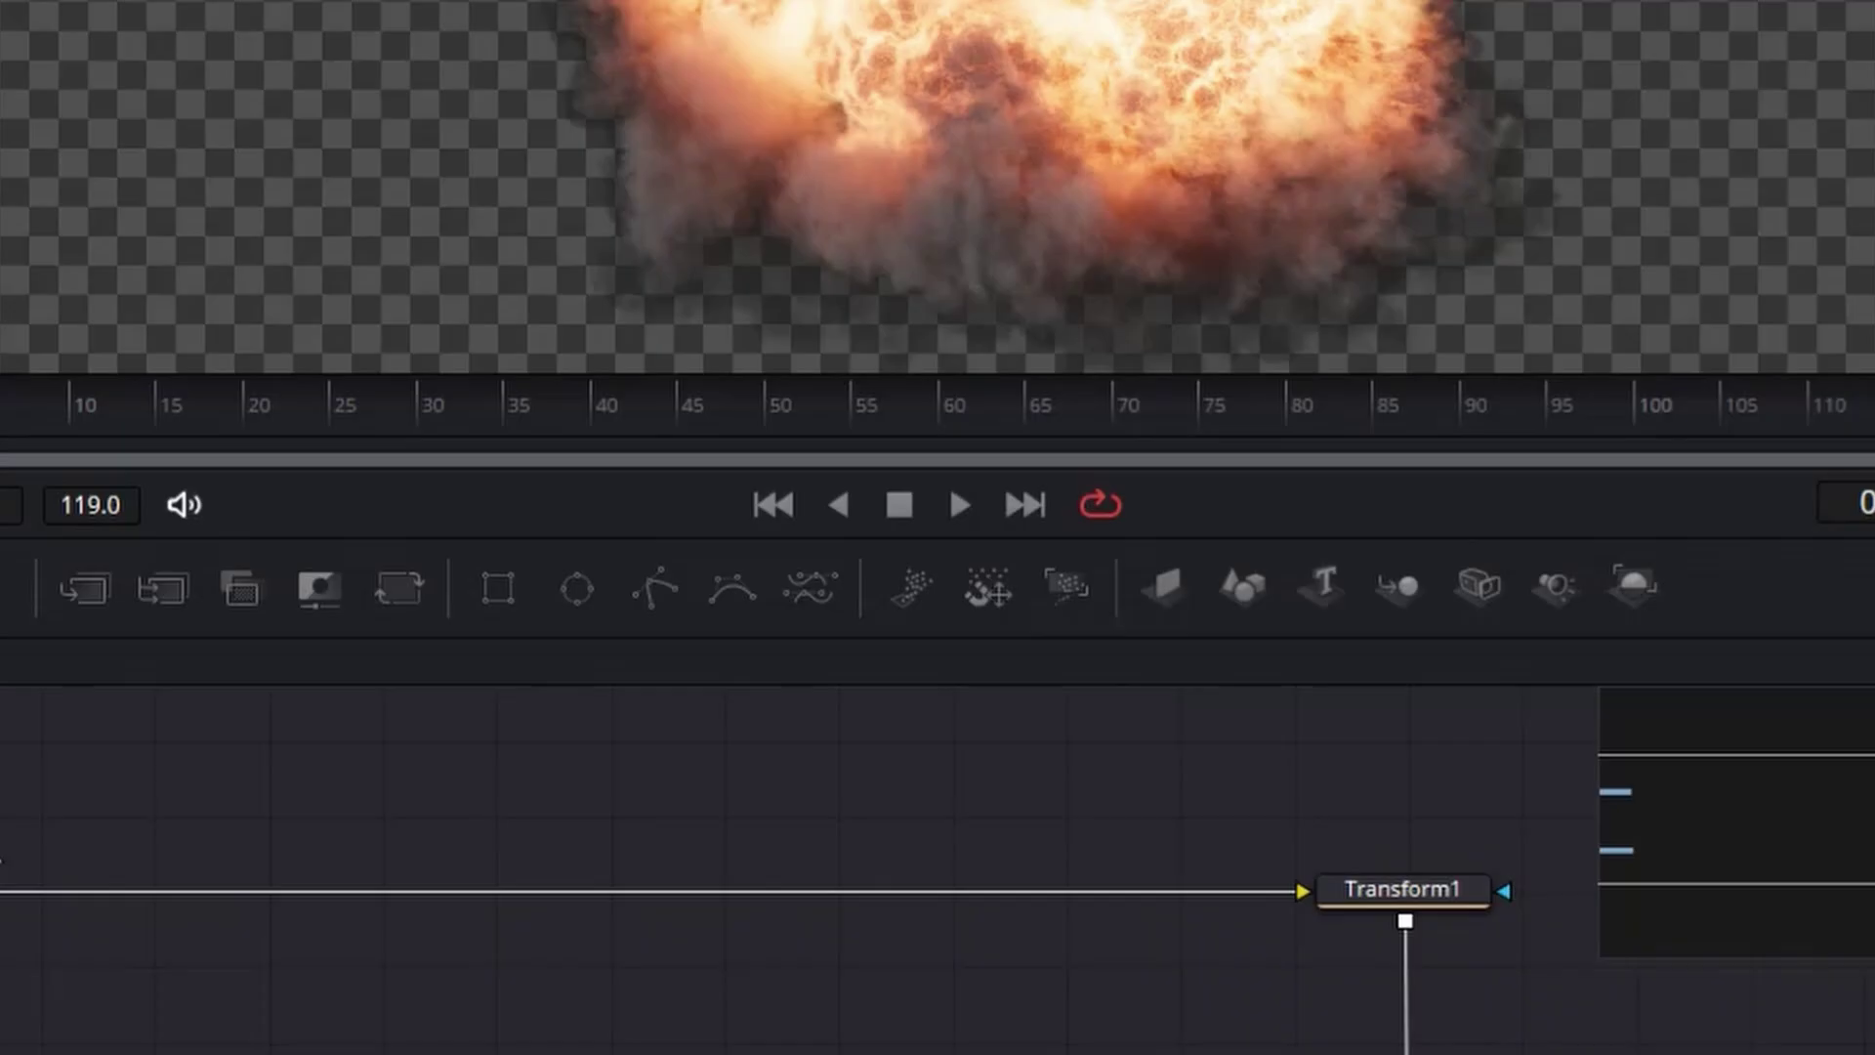
key(shift+space)
text(sw)
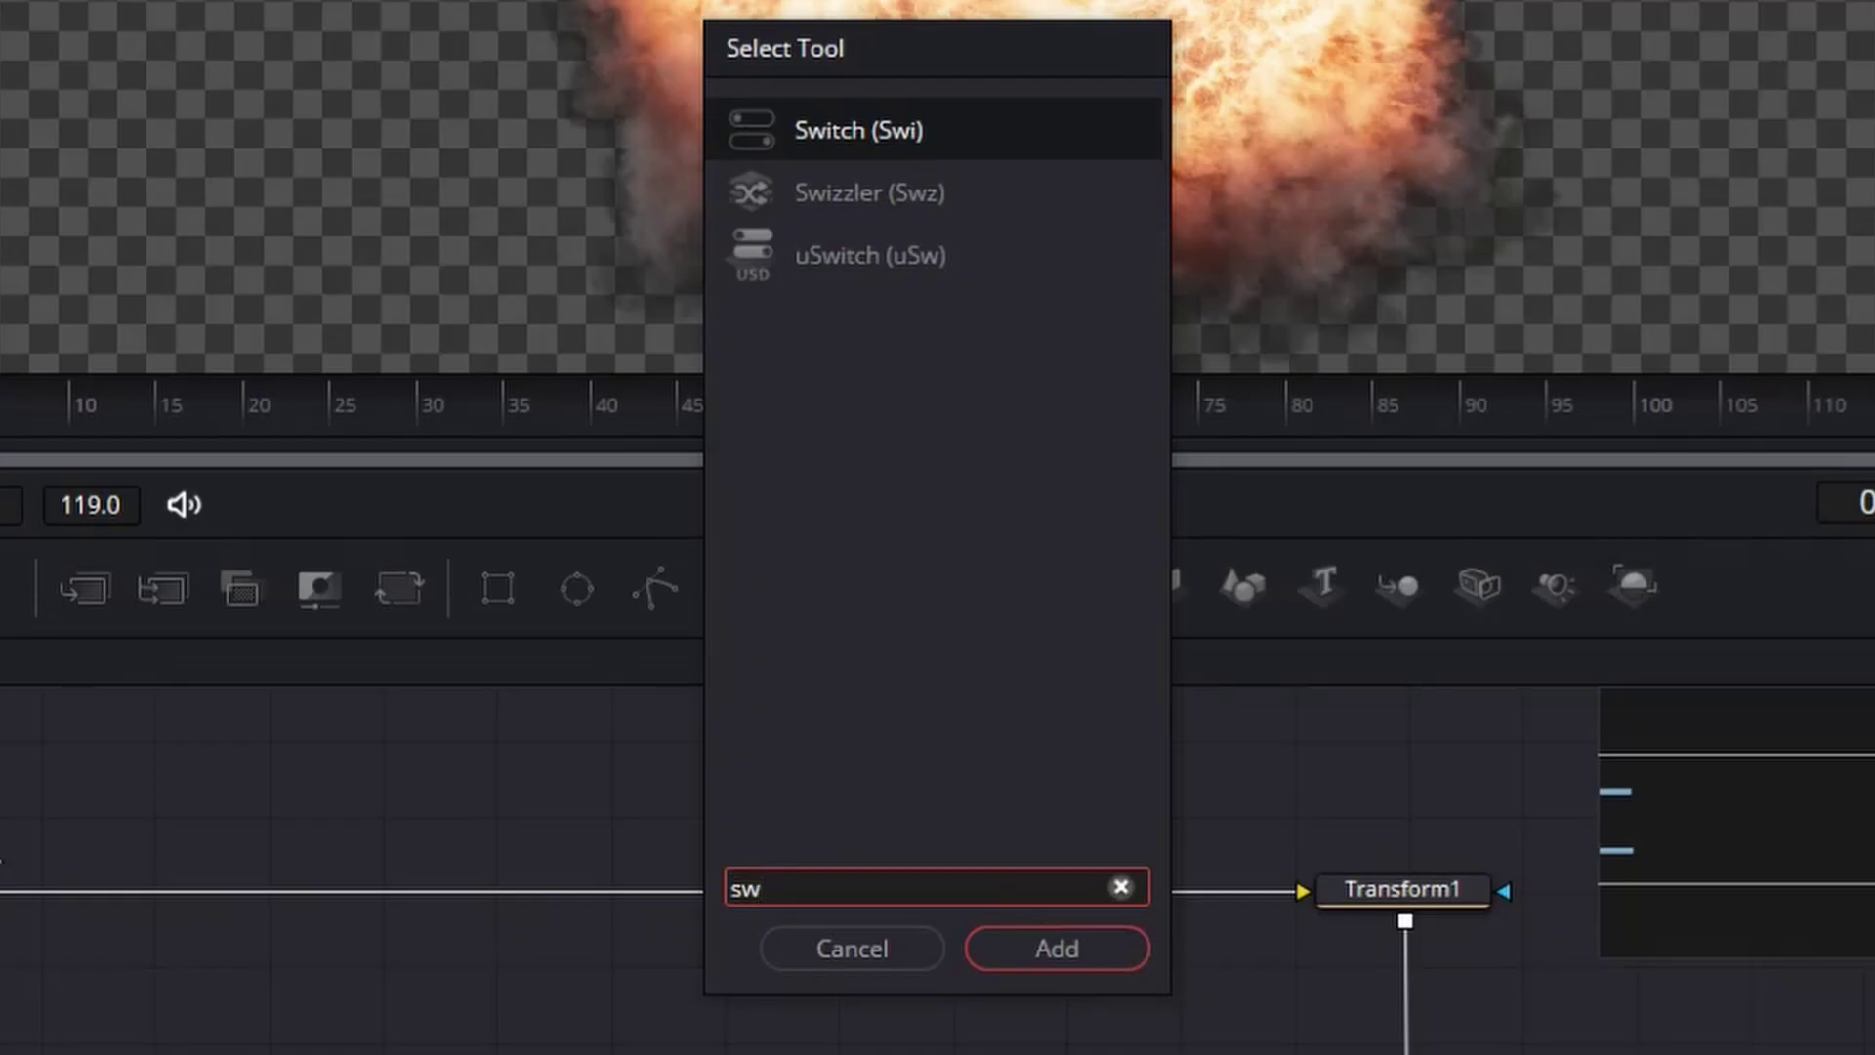
click(806, 188)
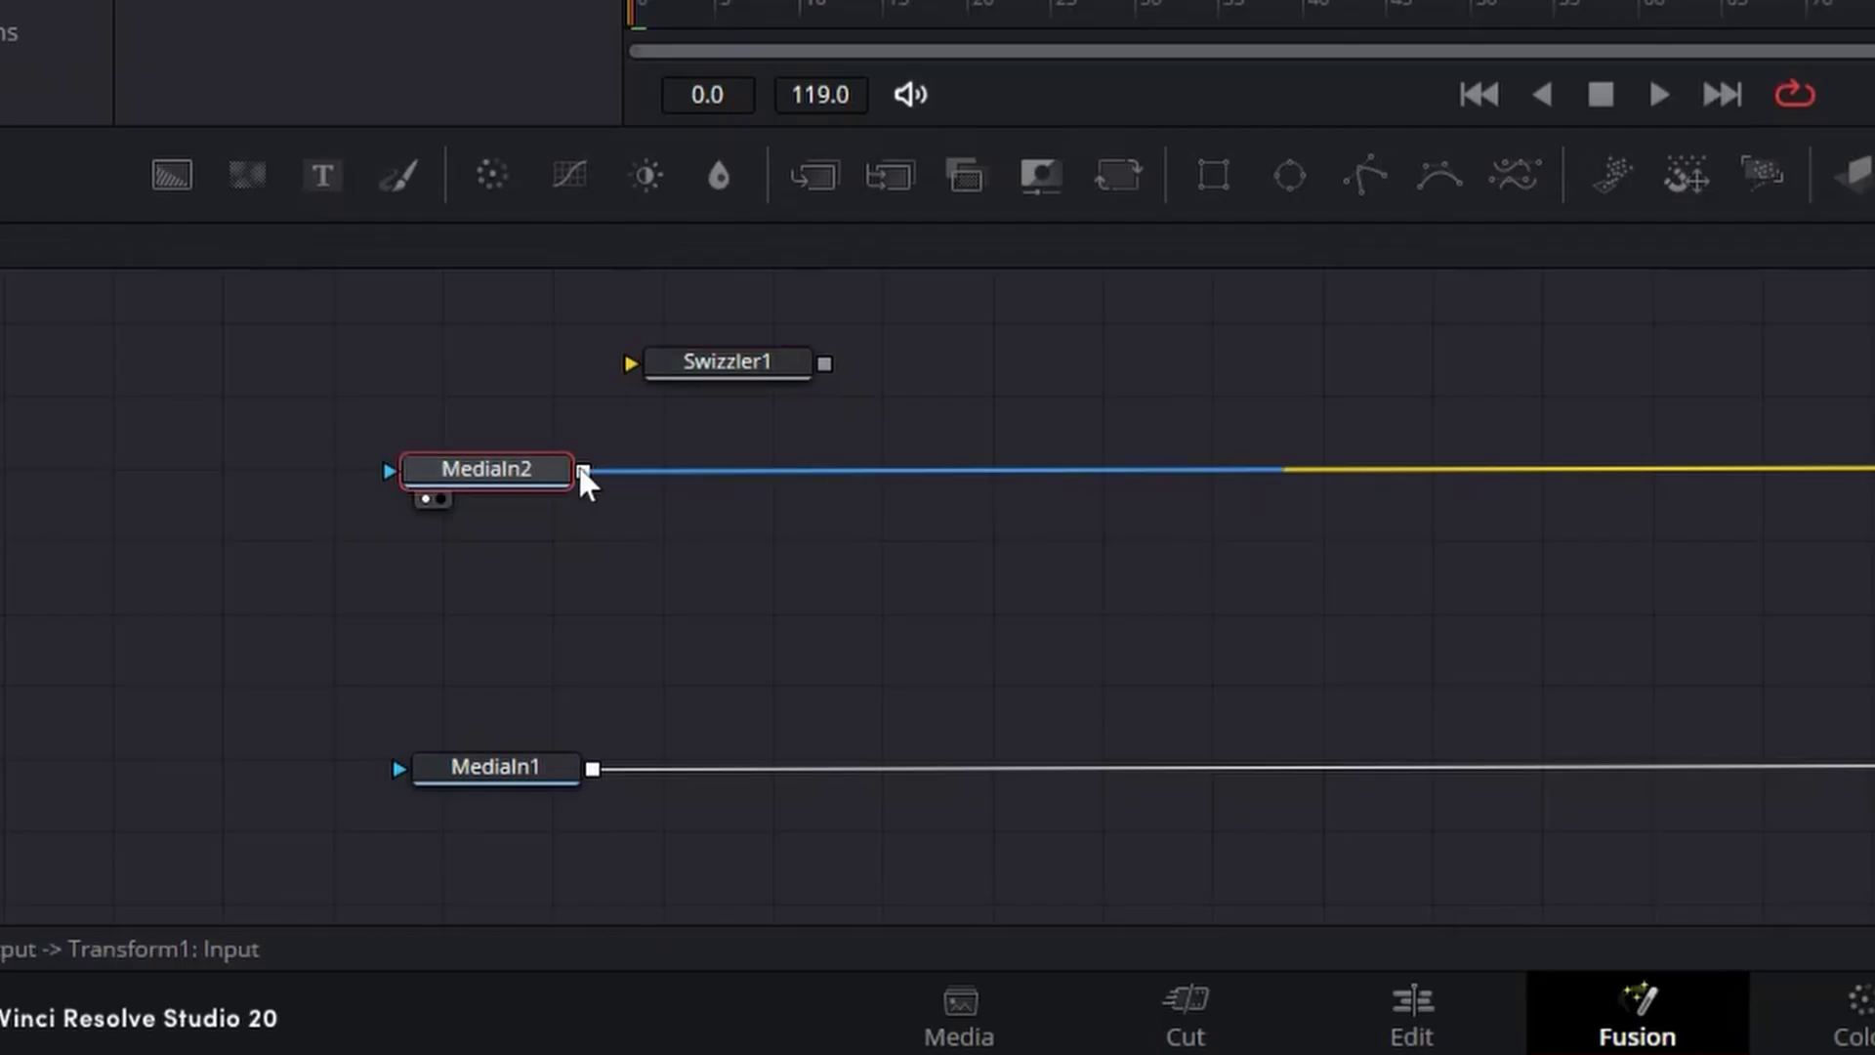
mouse_move(580, 472)
mouse_down()
mouse_move(625, 366)
mouse_move(725, 353)
mouse_up()
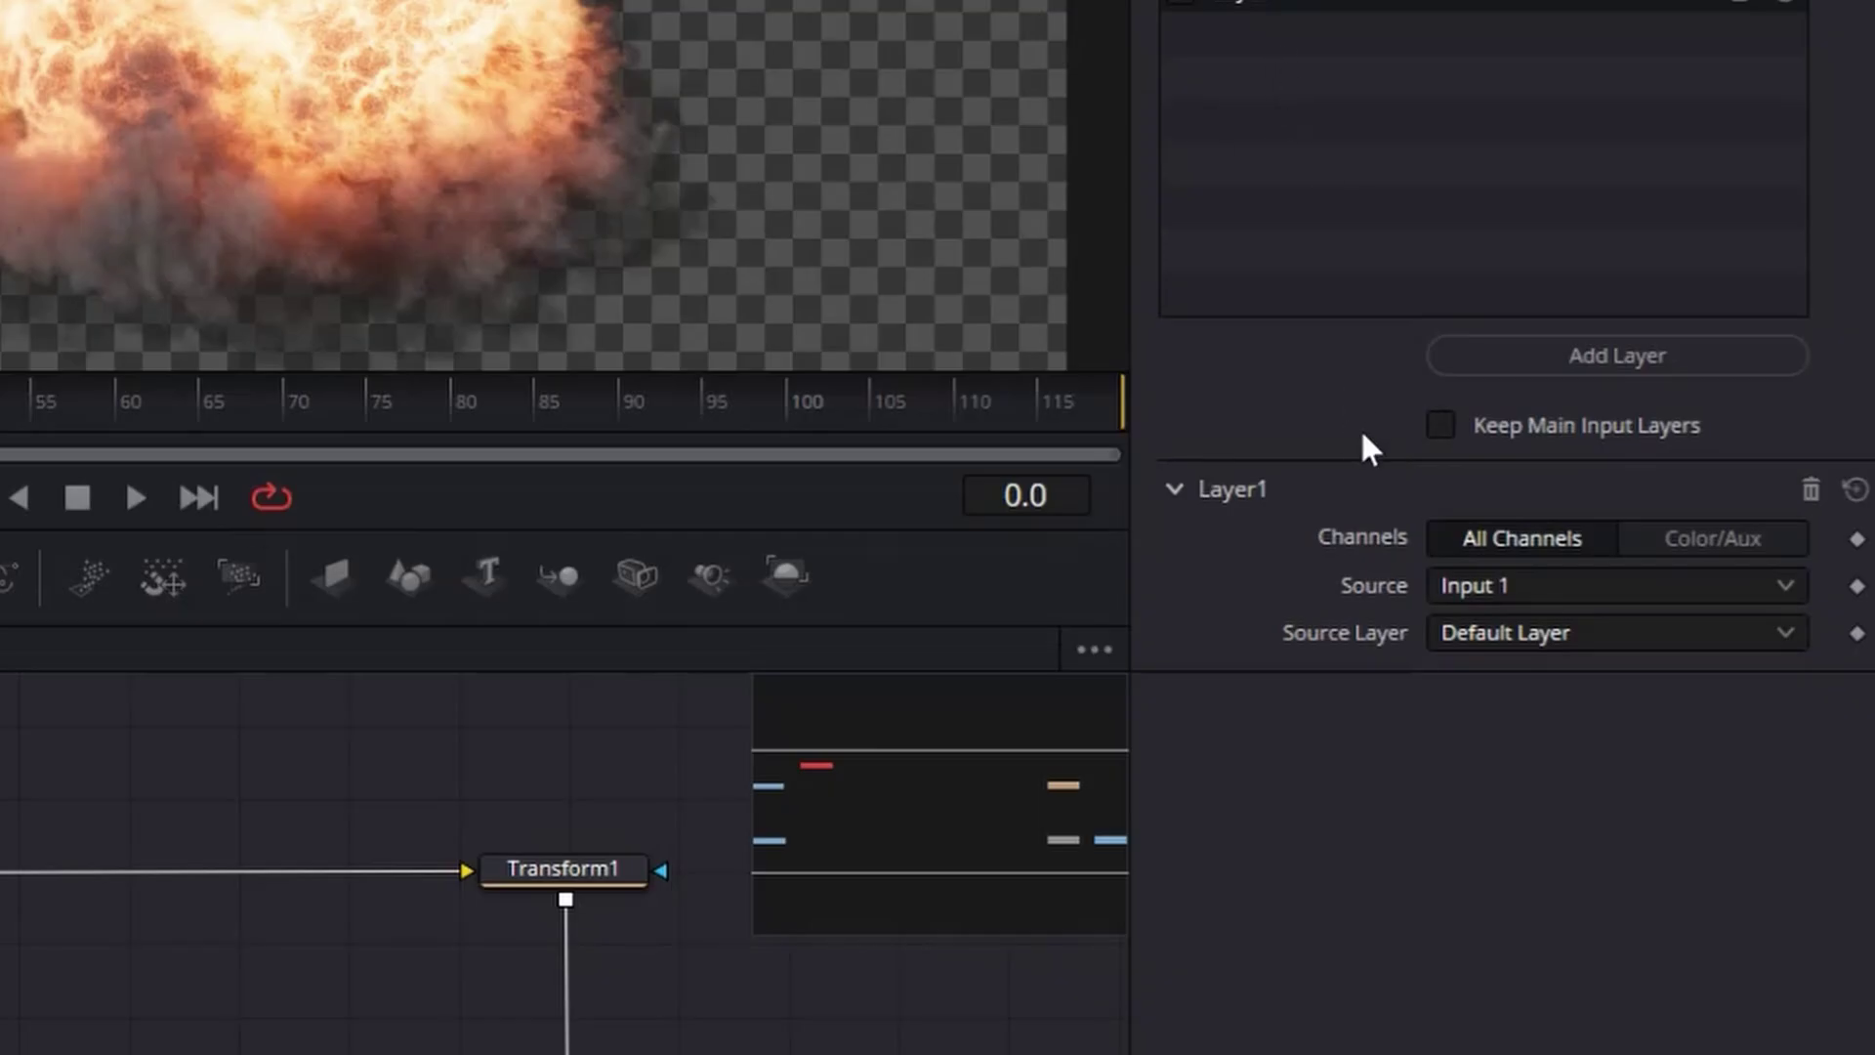
click(1479, 631)
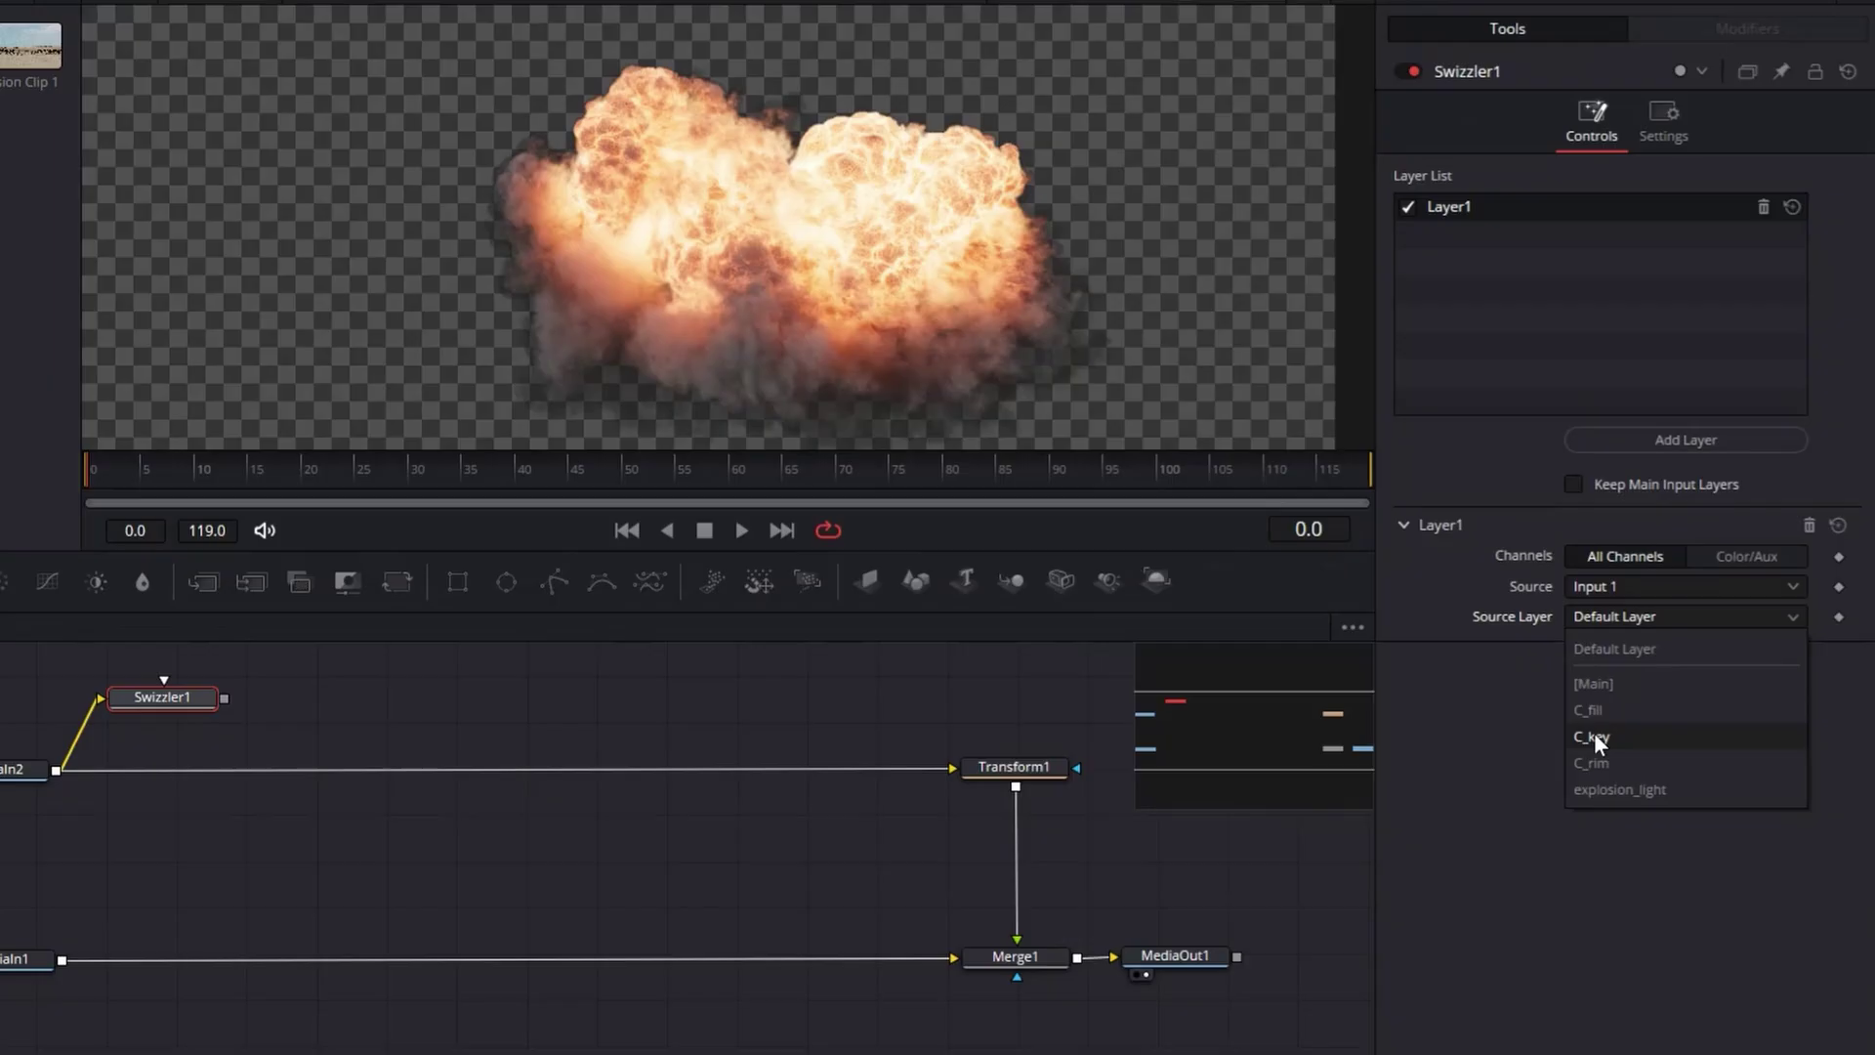
click(1475, 820)
key(ctrl+v)
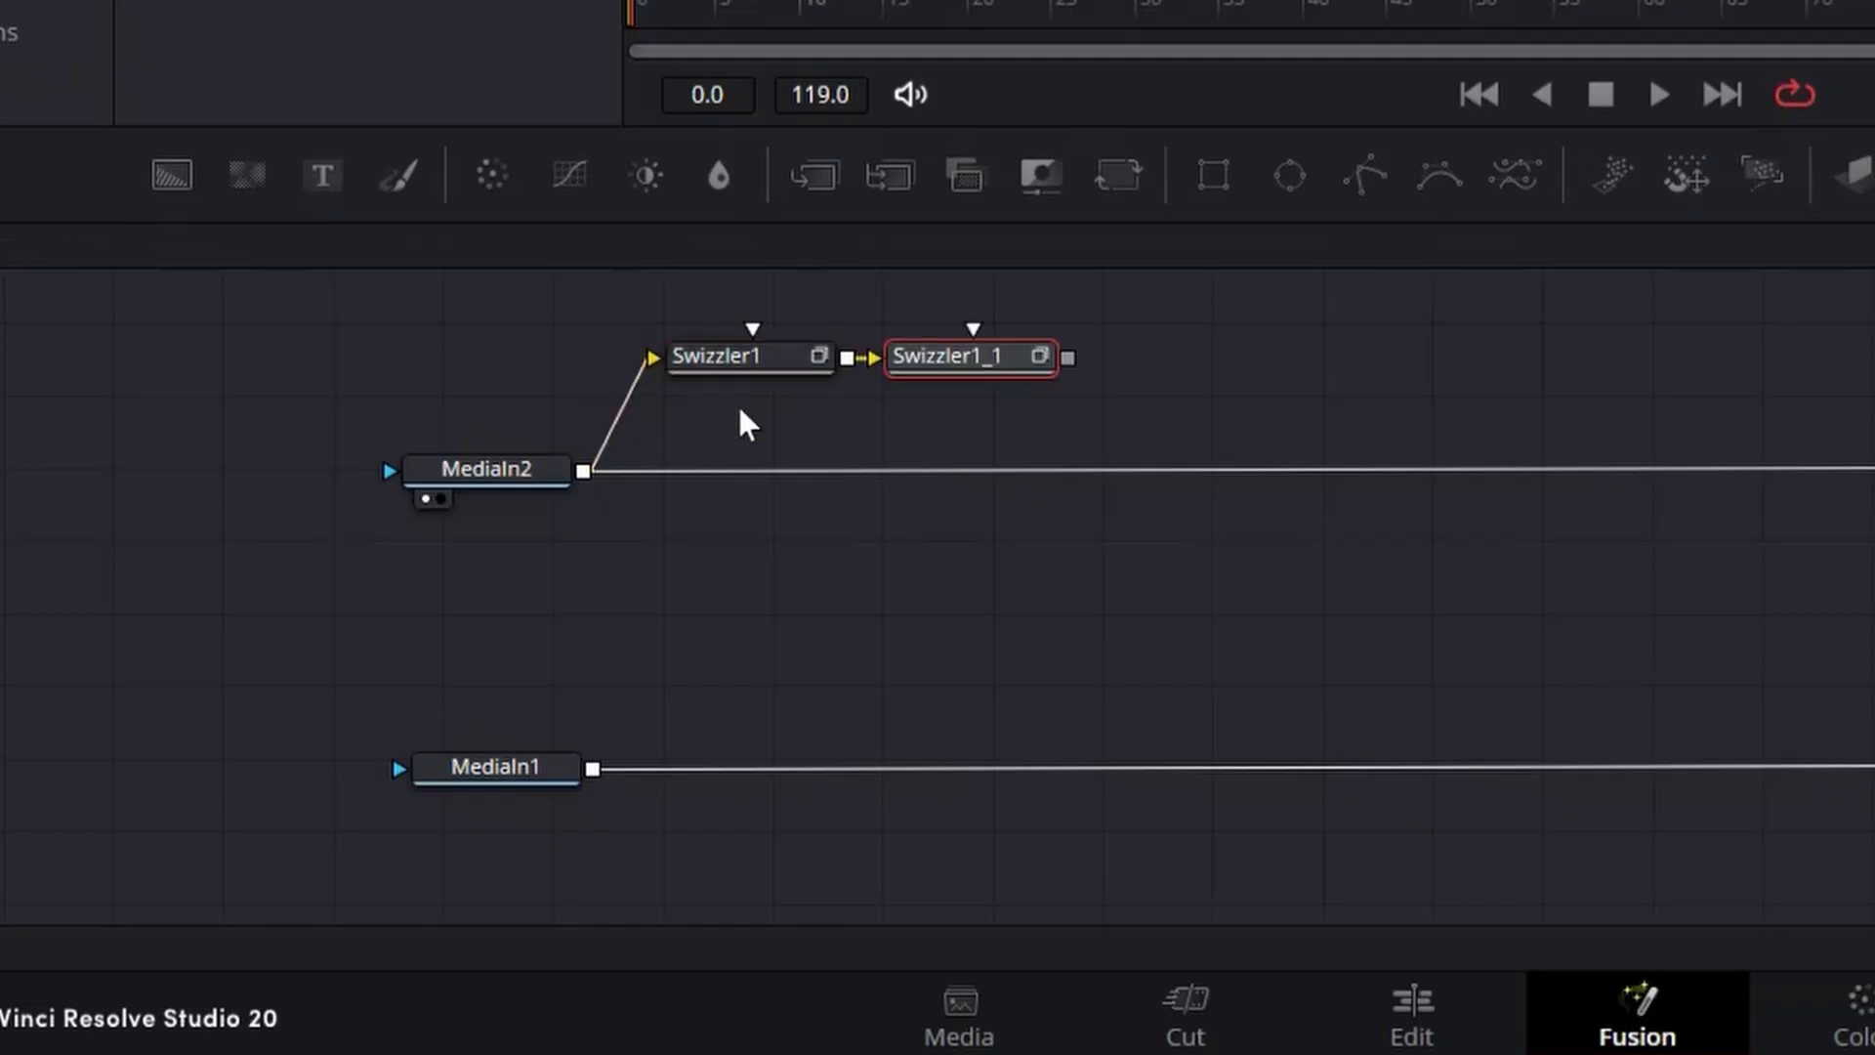
Step: Wire three Swizzler copies to MediaIn2 to extract the C_fill, C_rim and explosion_light layers
drag(947, 356, 763, 409)
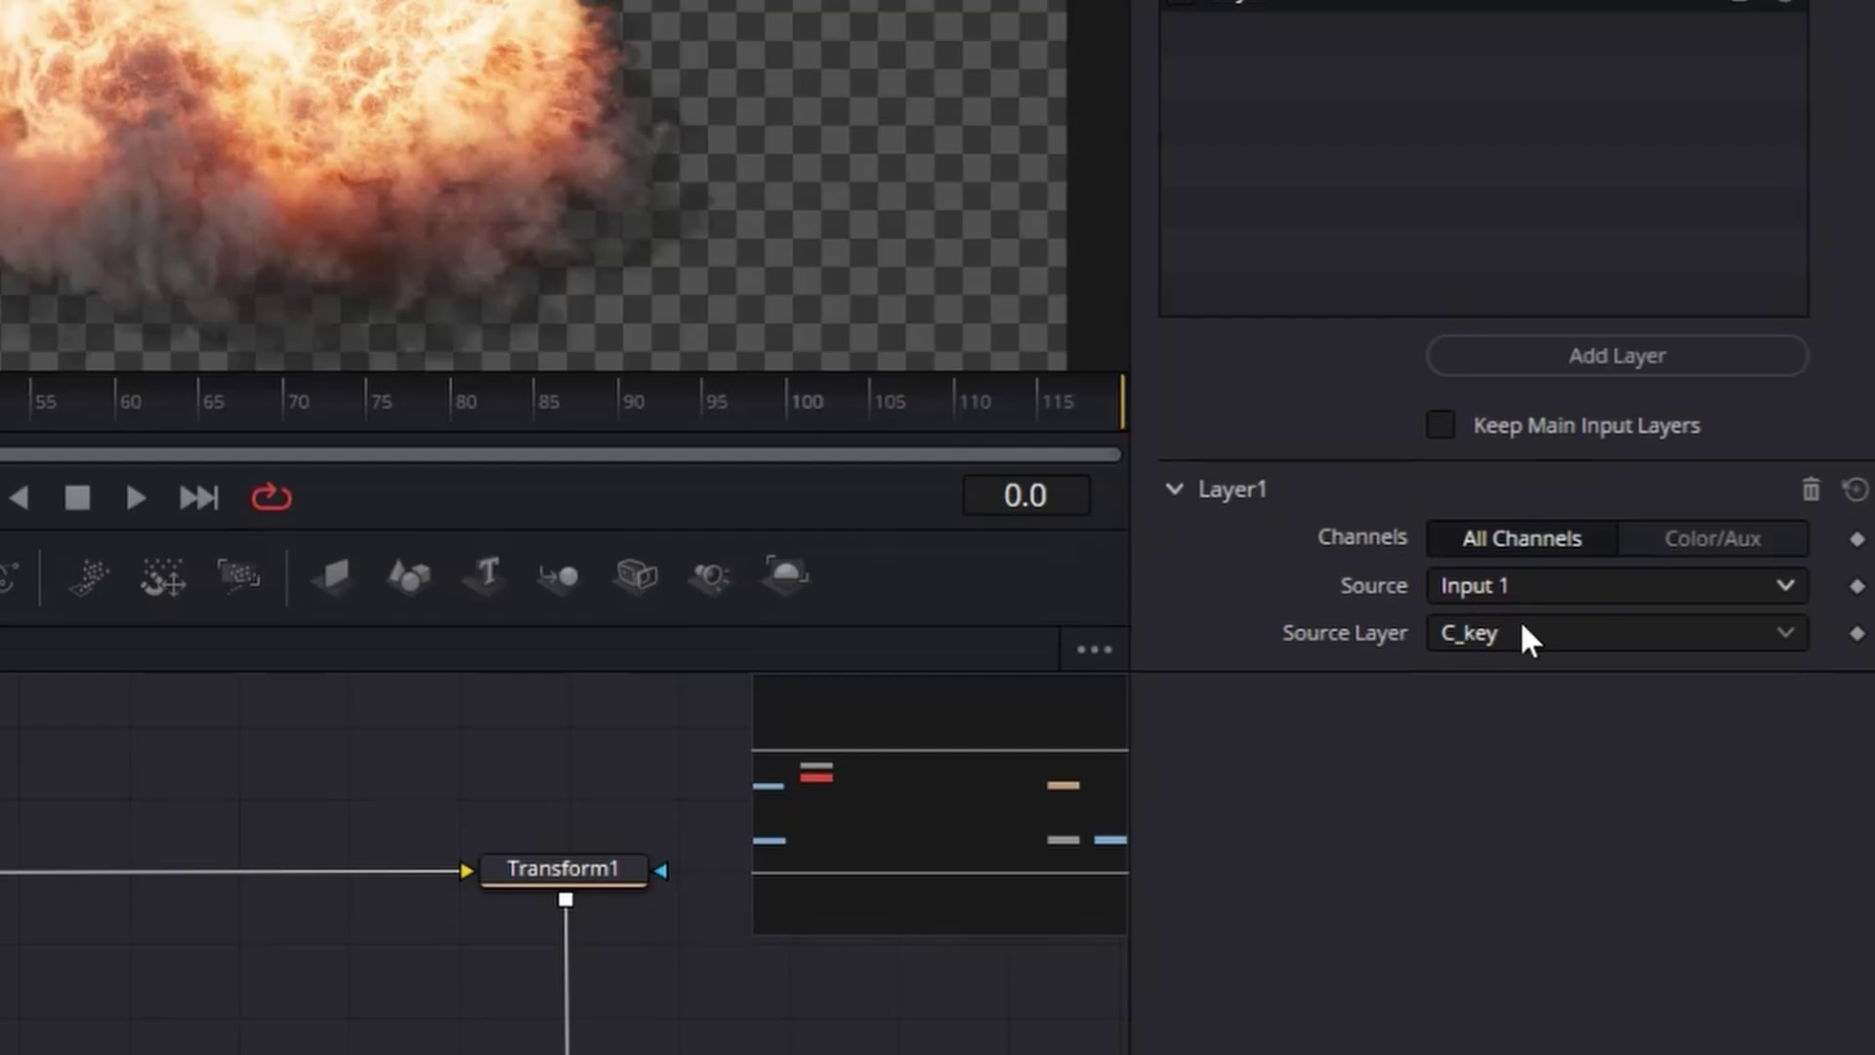
click(1519, 633)
click(1489, 780)
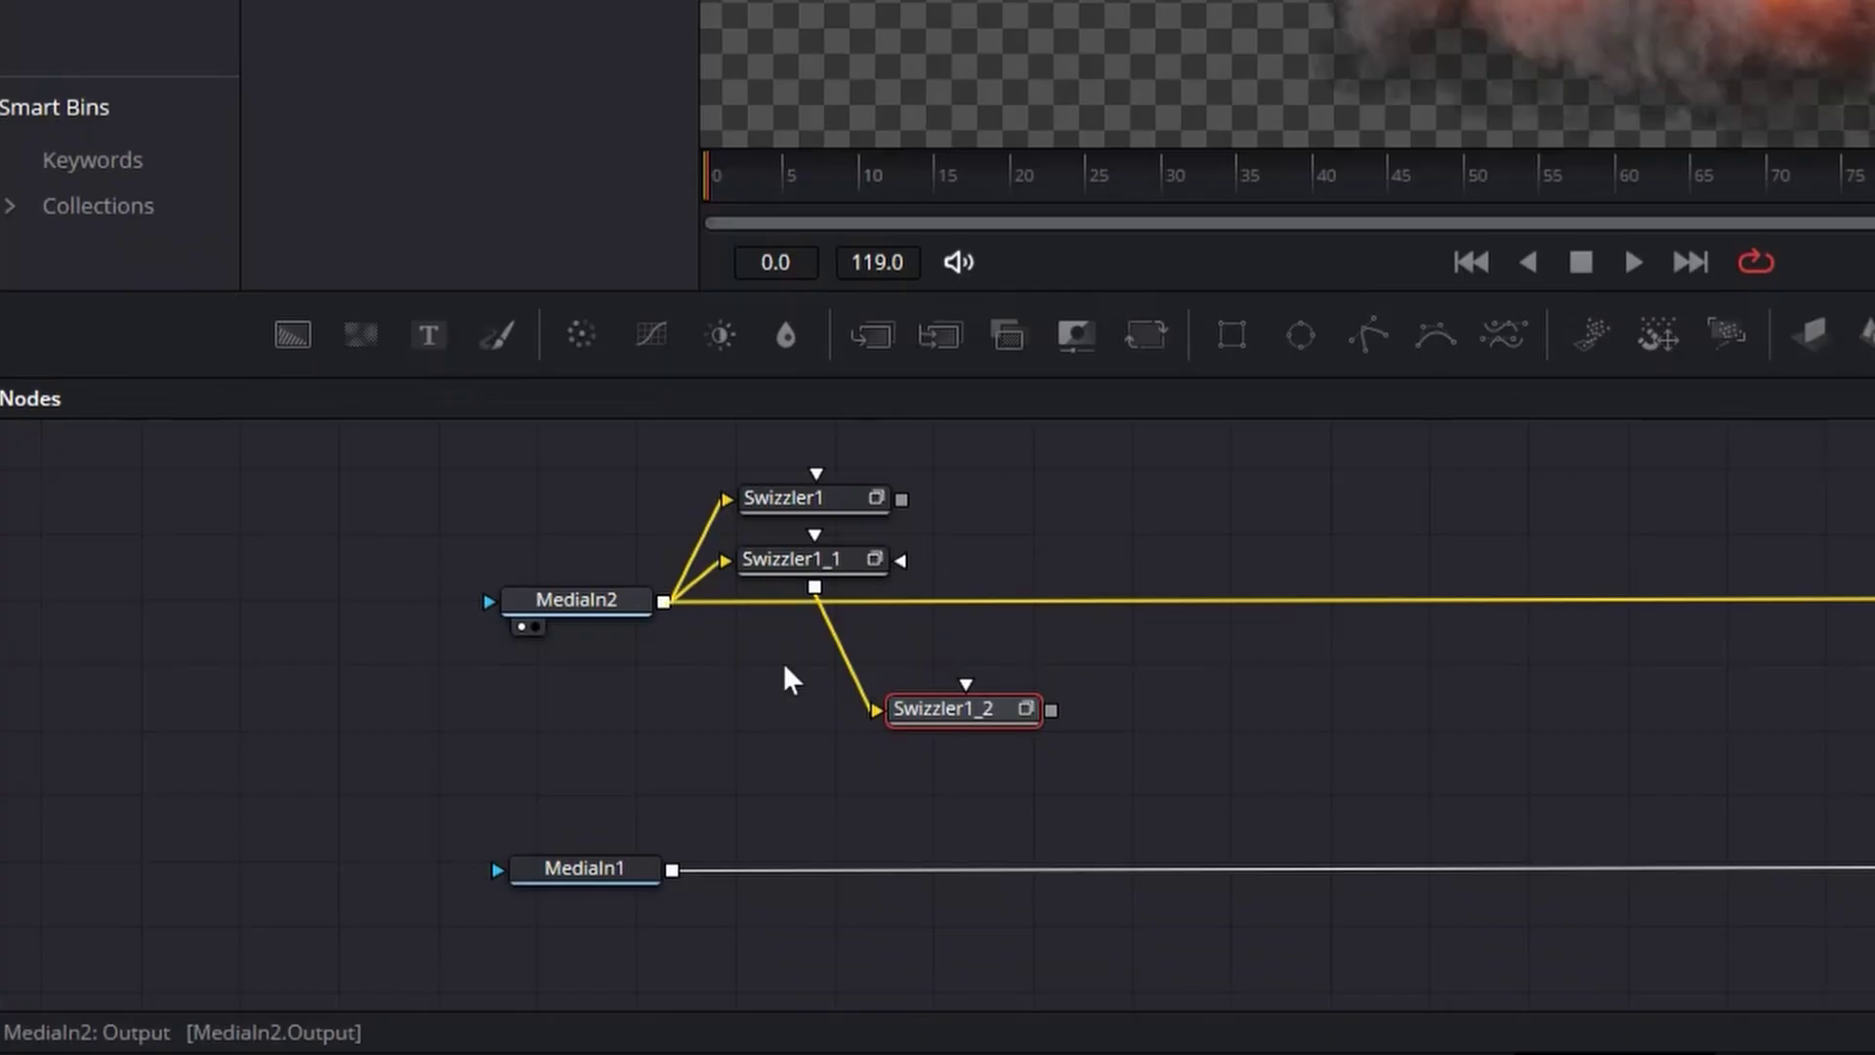
drag(664, 601, 878, 710)
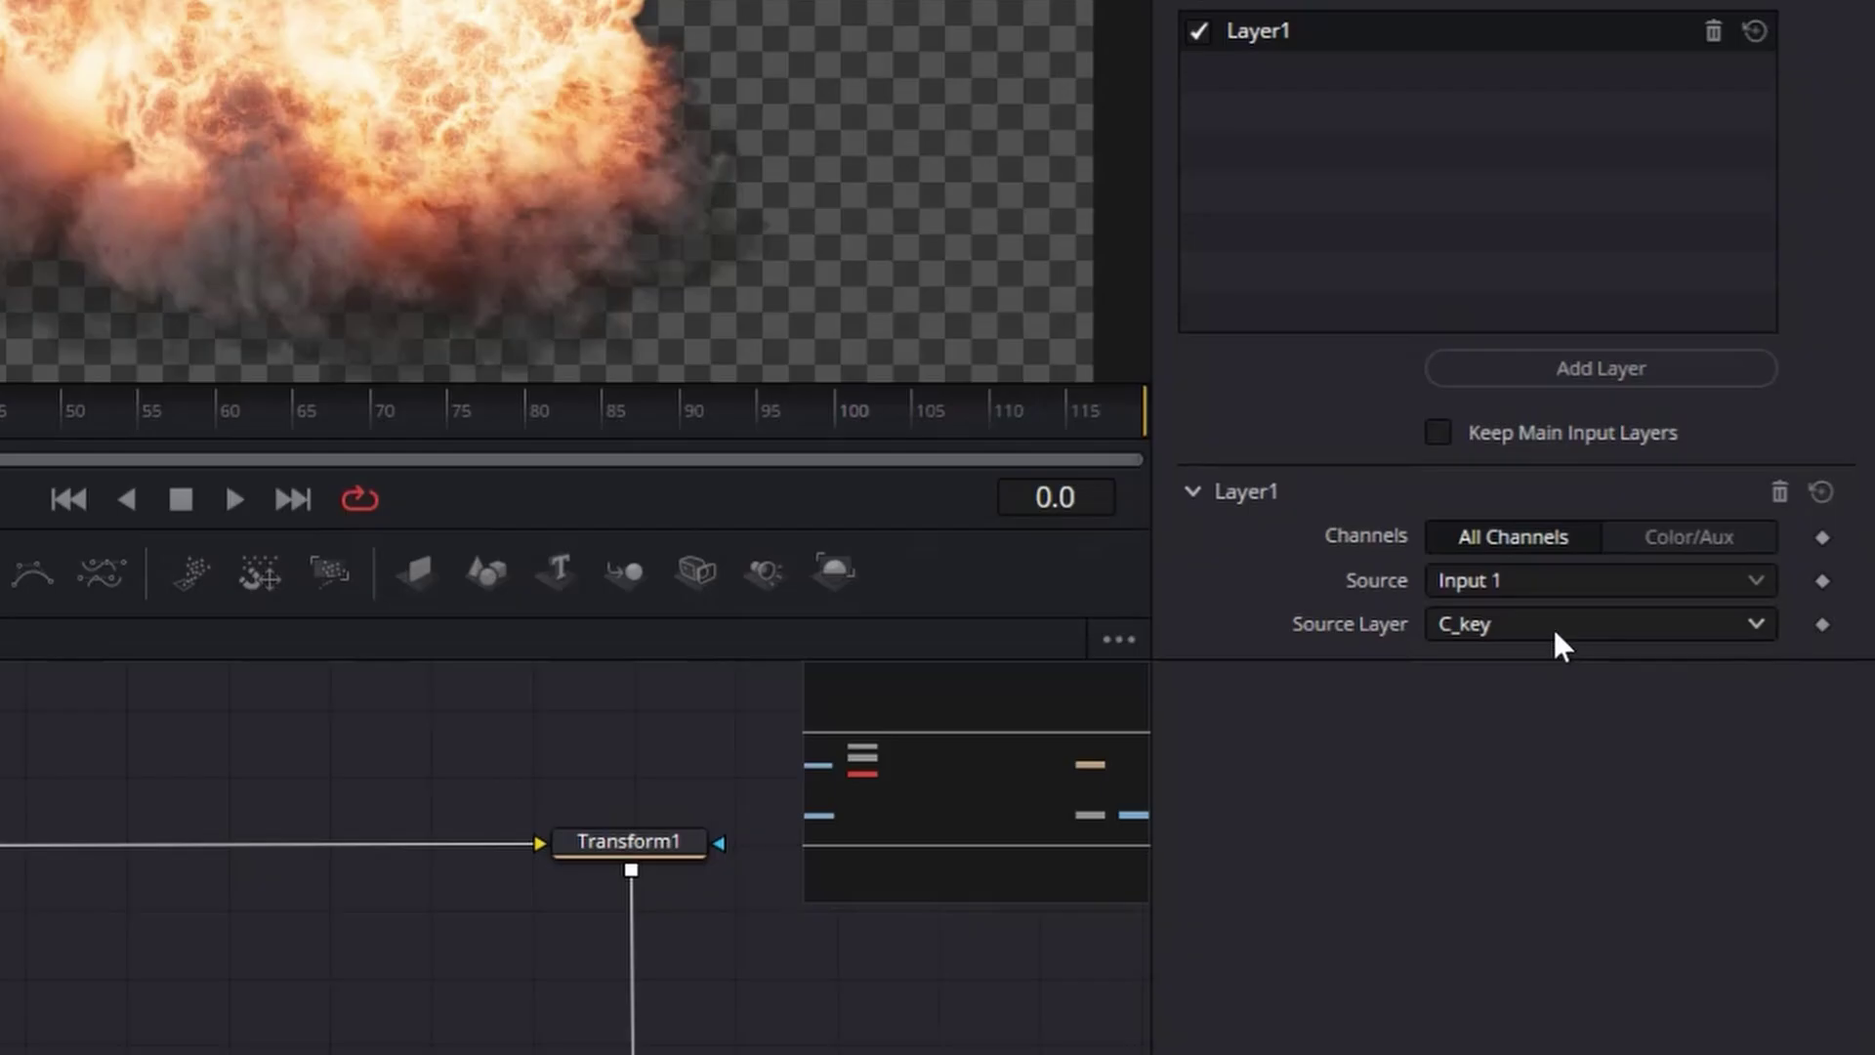
click(1557, 630)
click(1468, 836)
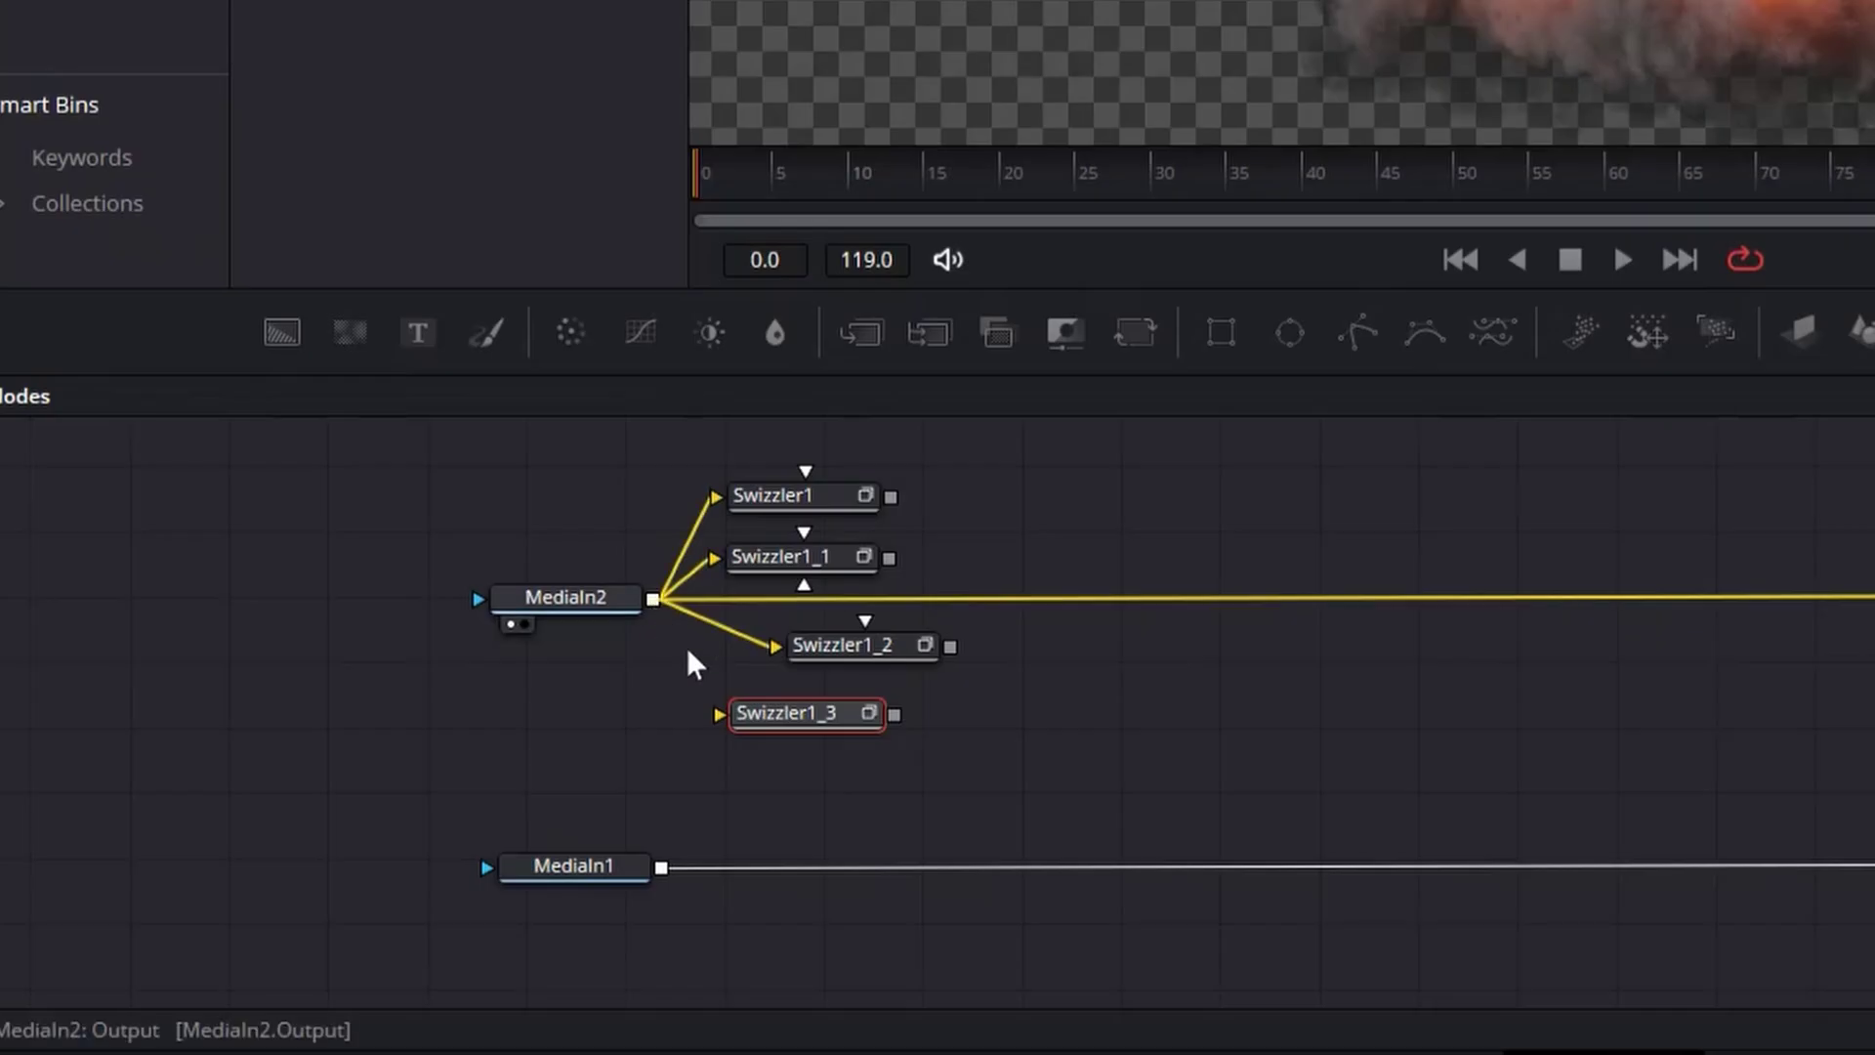
click(1557, 622)
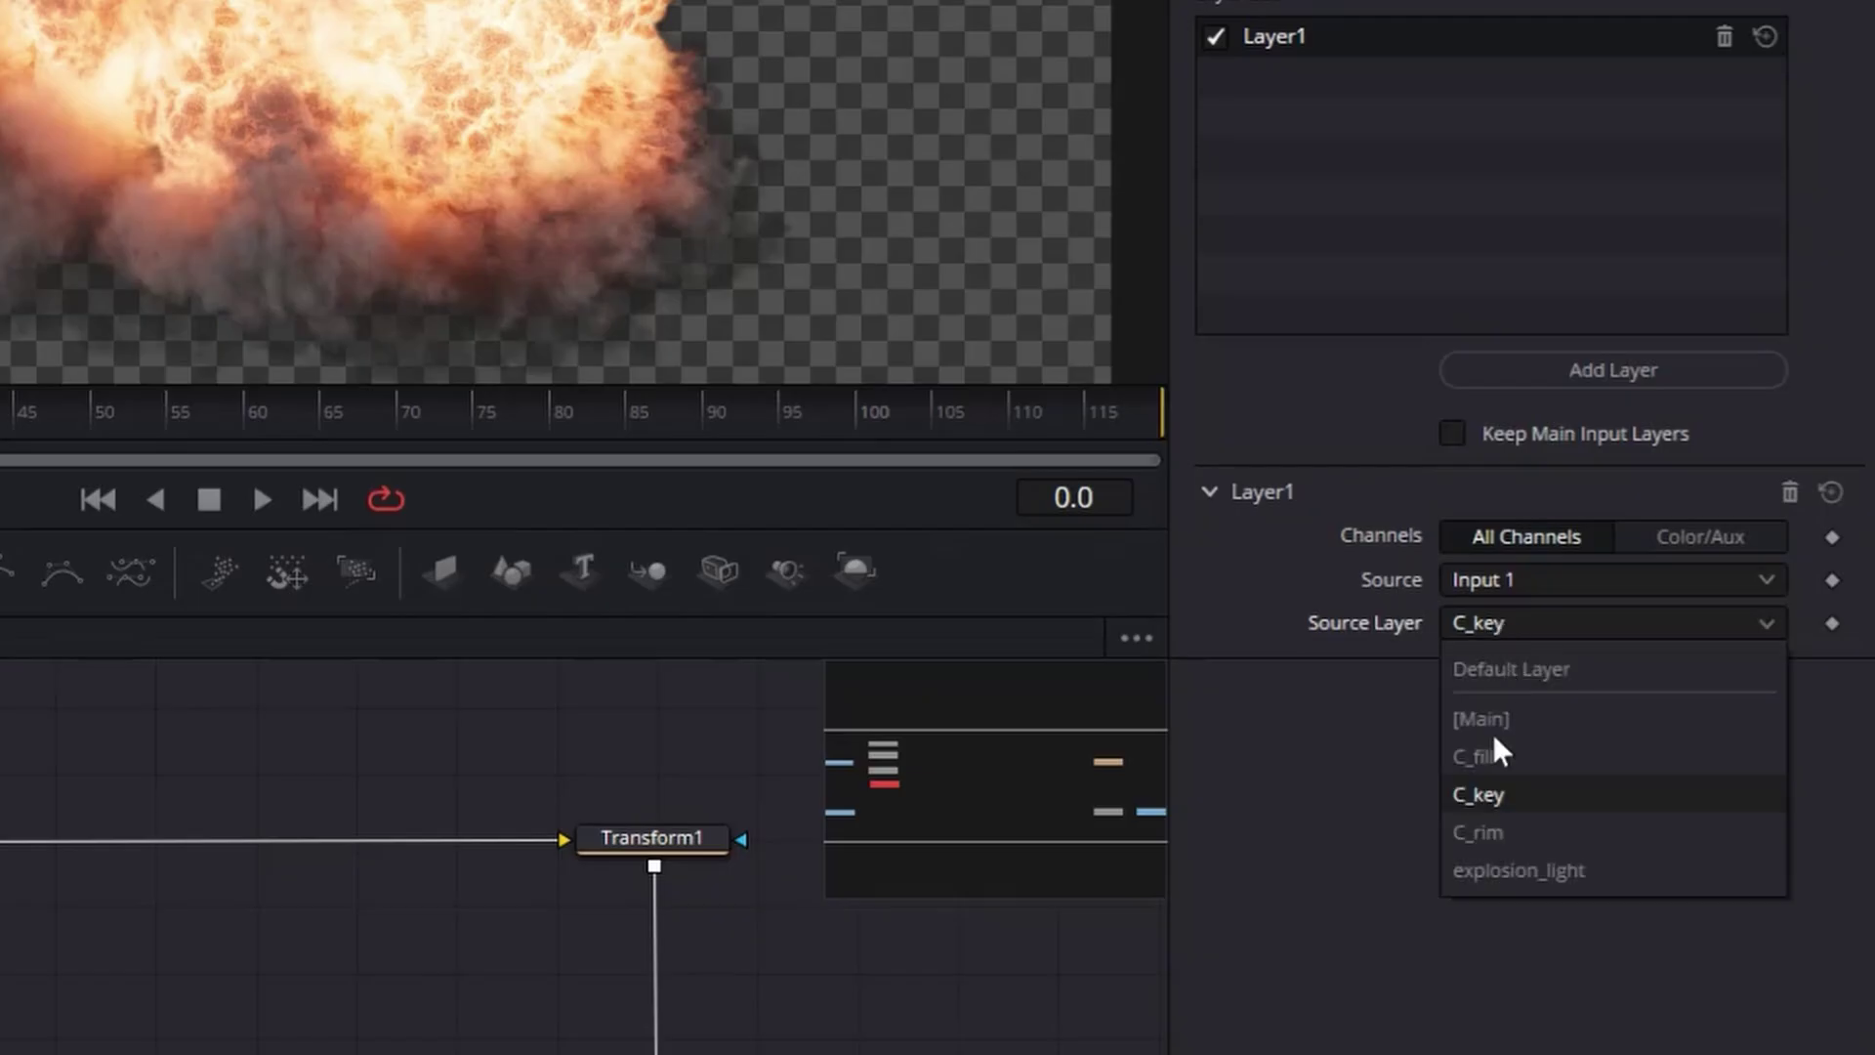
click(1510, 872)
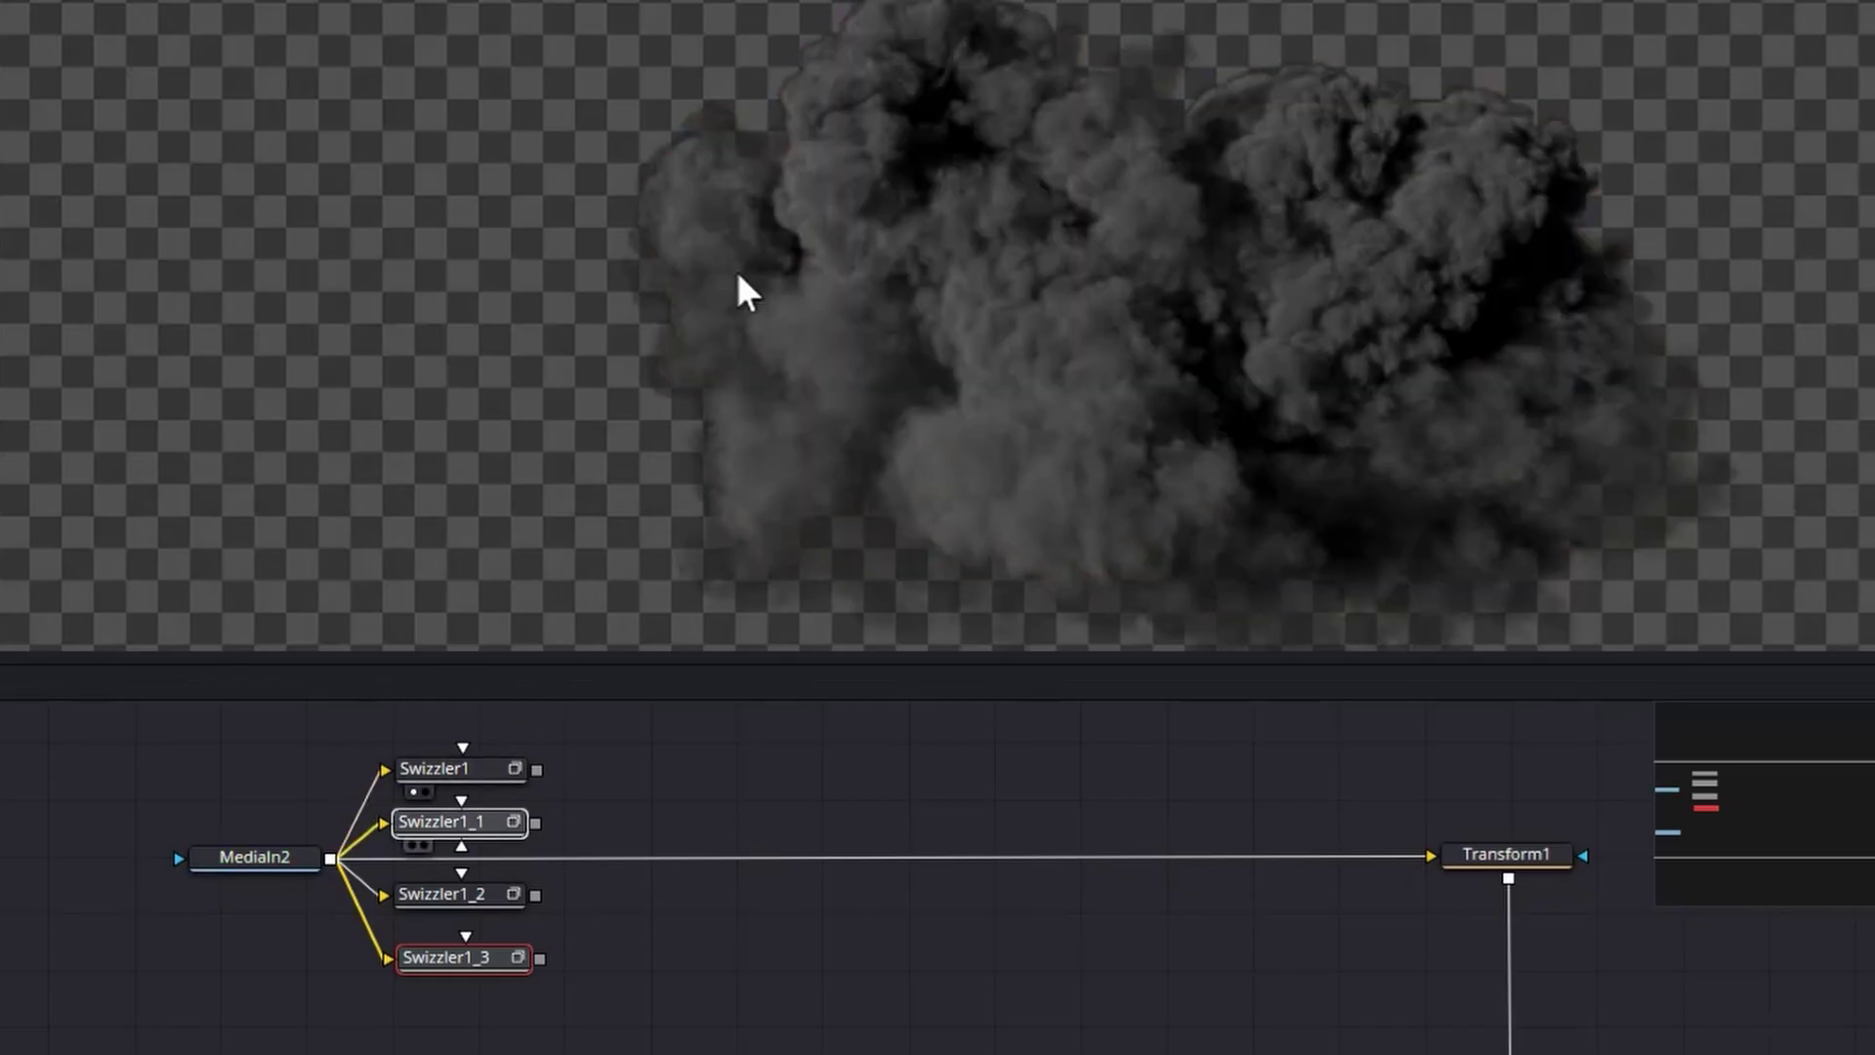
Step: Preview the extracted passes in the viewers, ending on explosion_light
key(1)
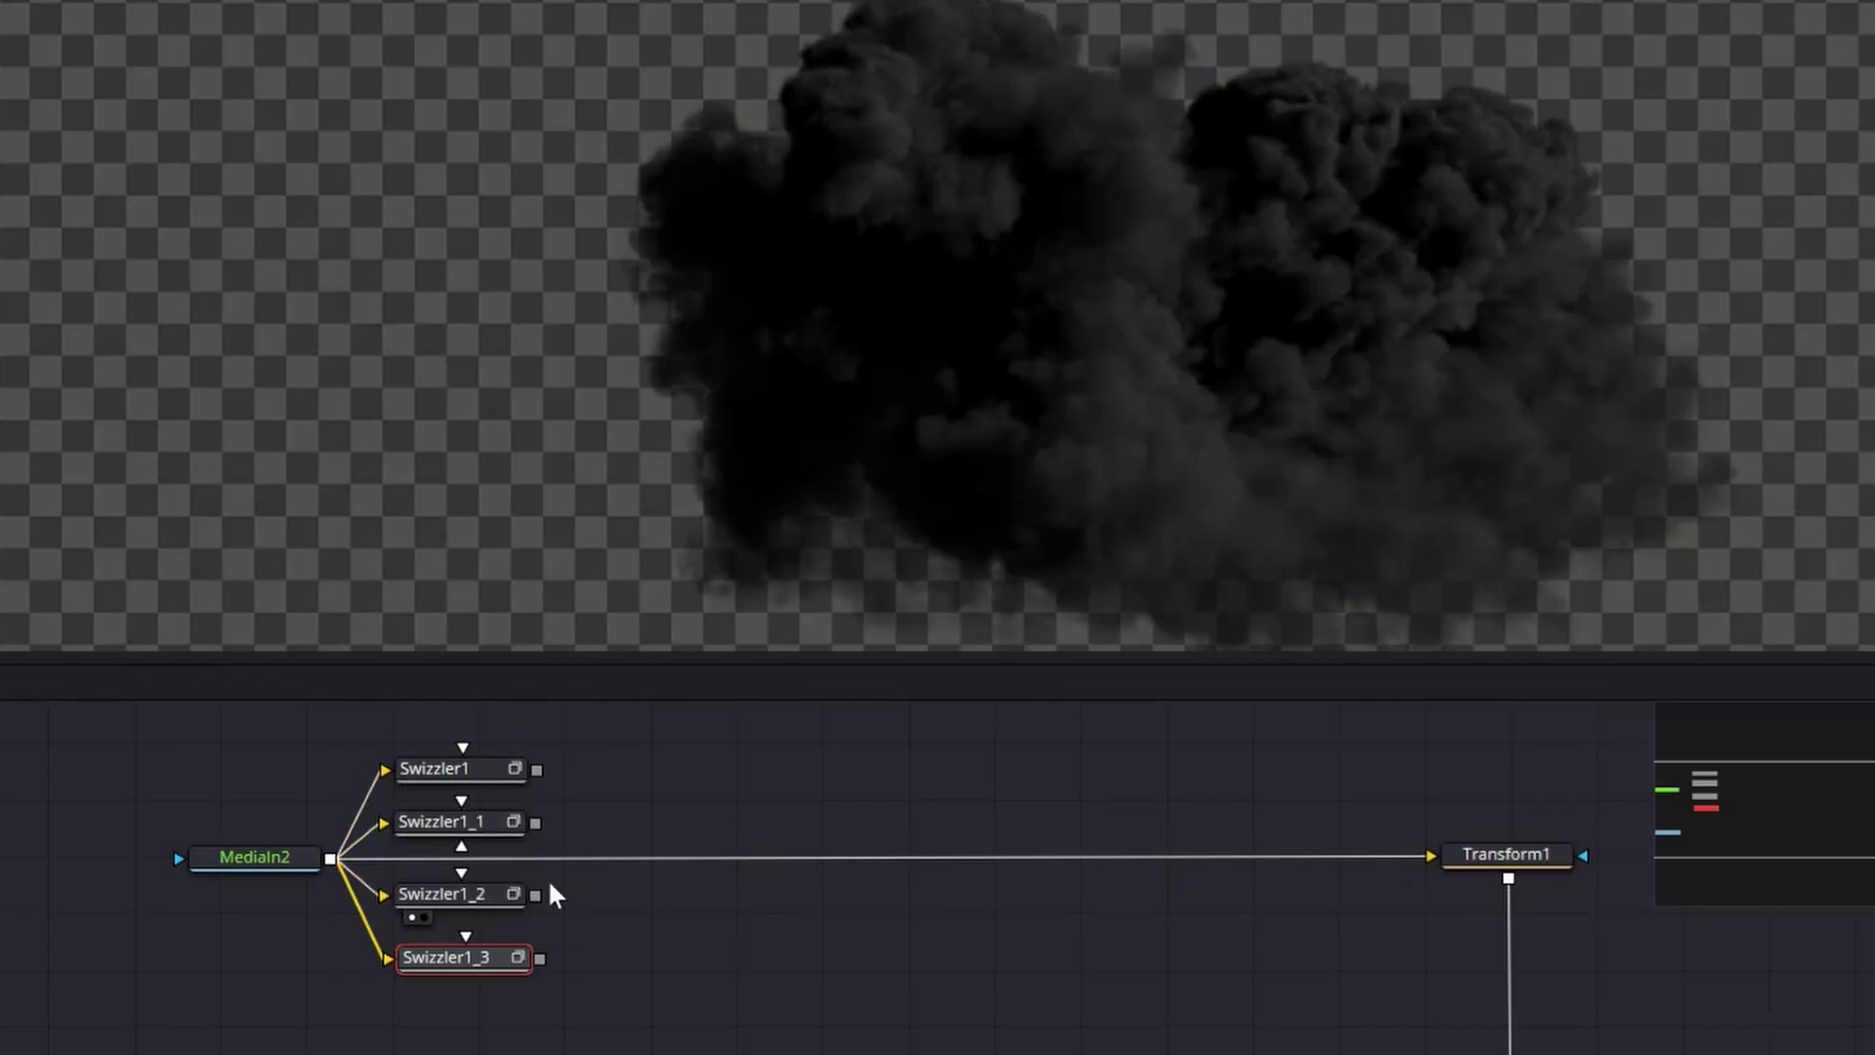
key(2)
key(1)
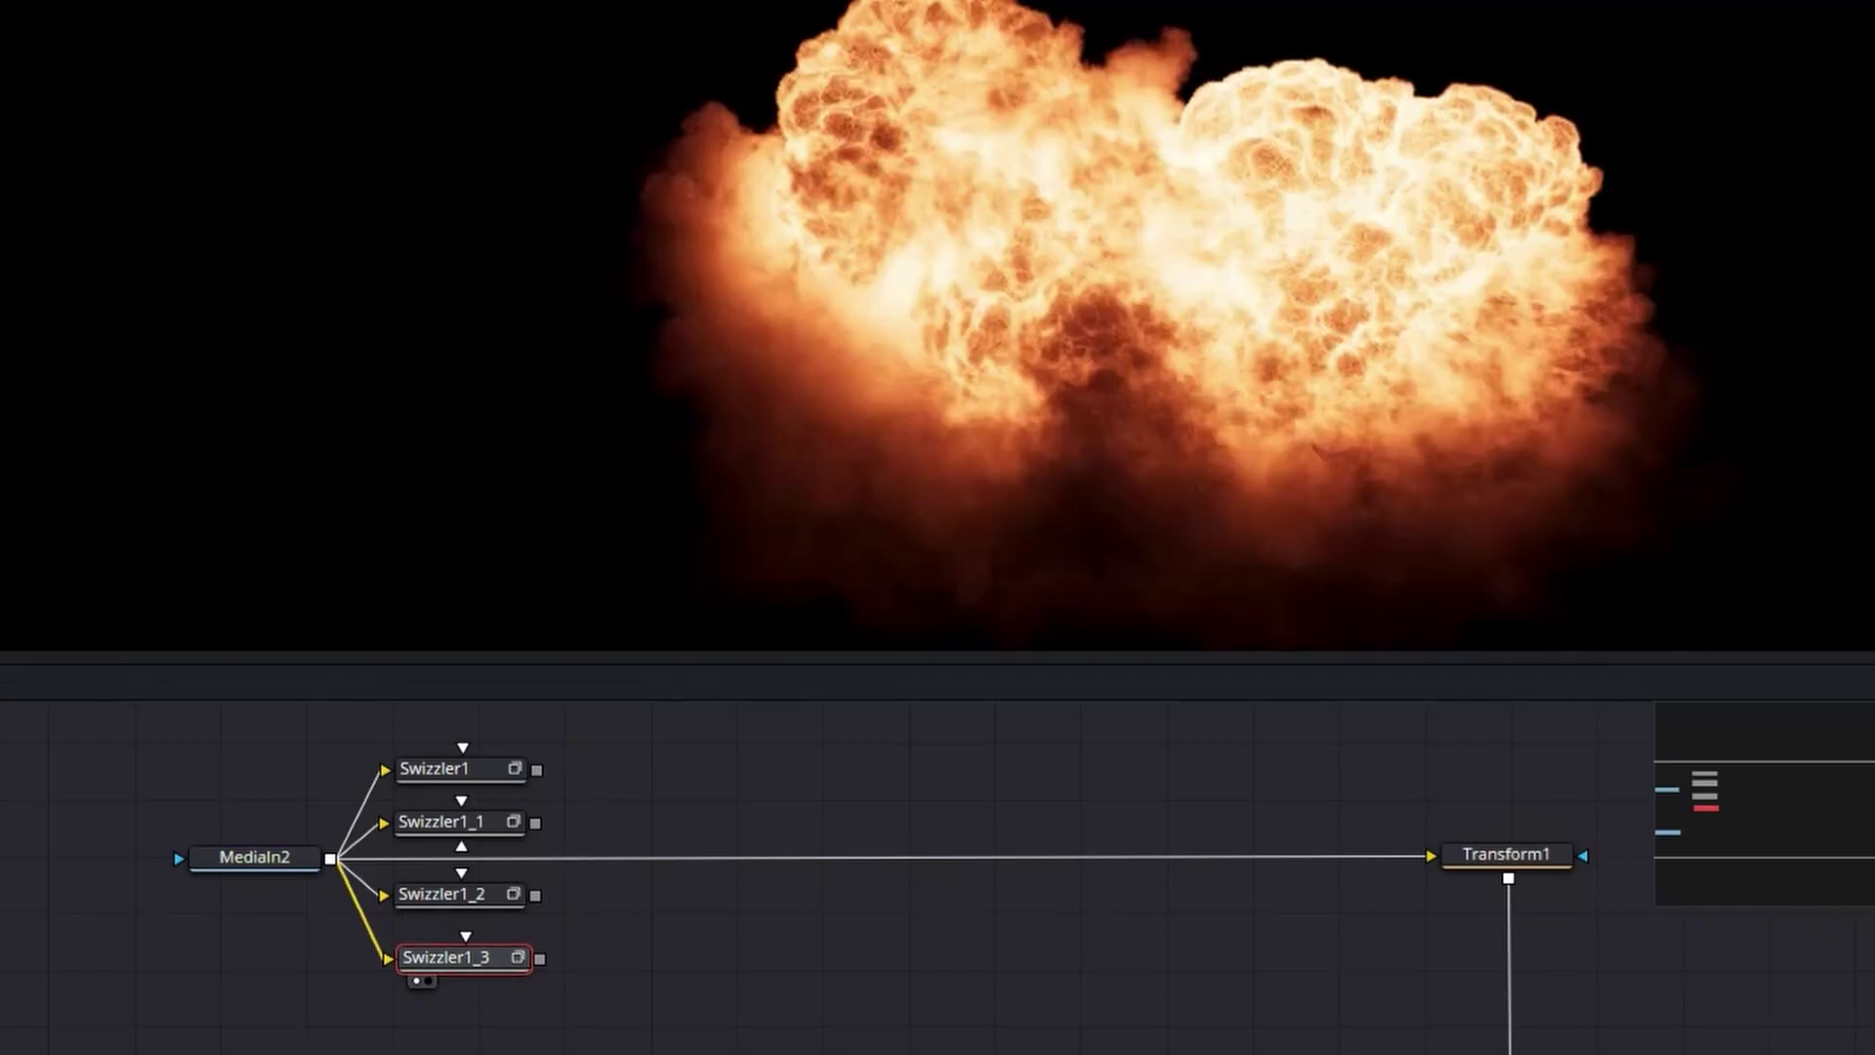
key(shift+space)
text(div)
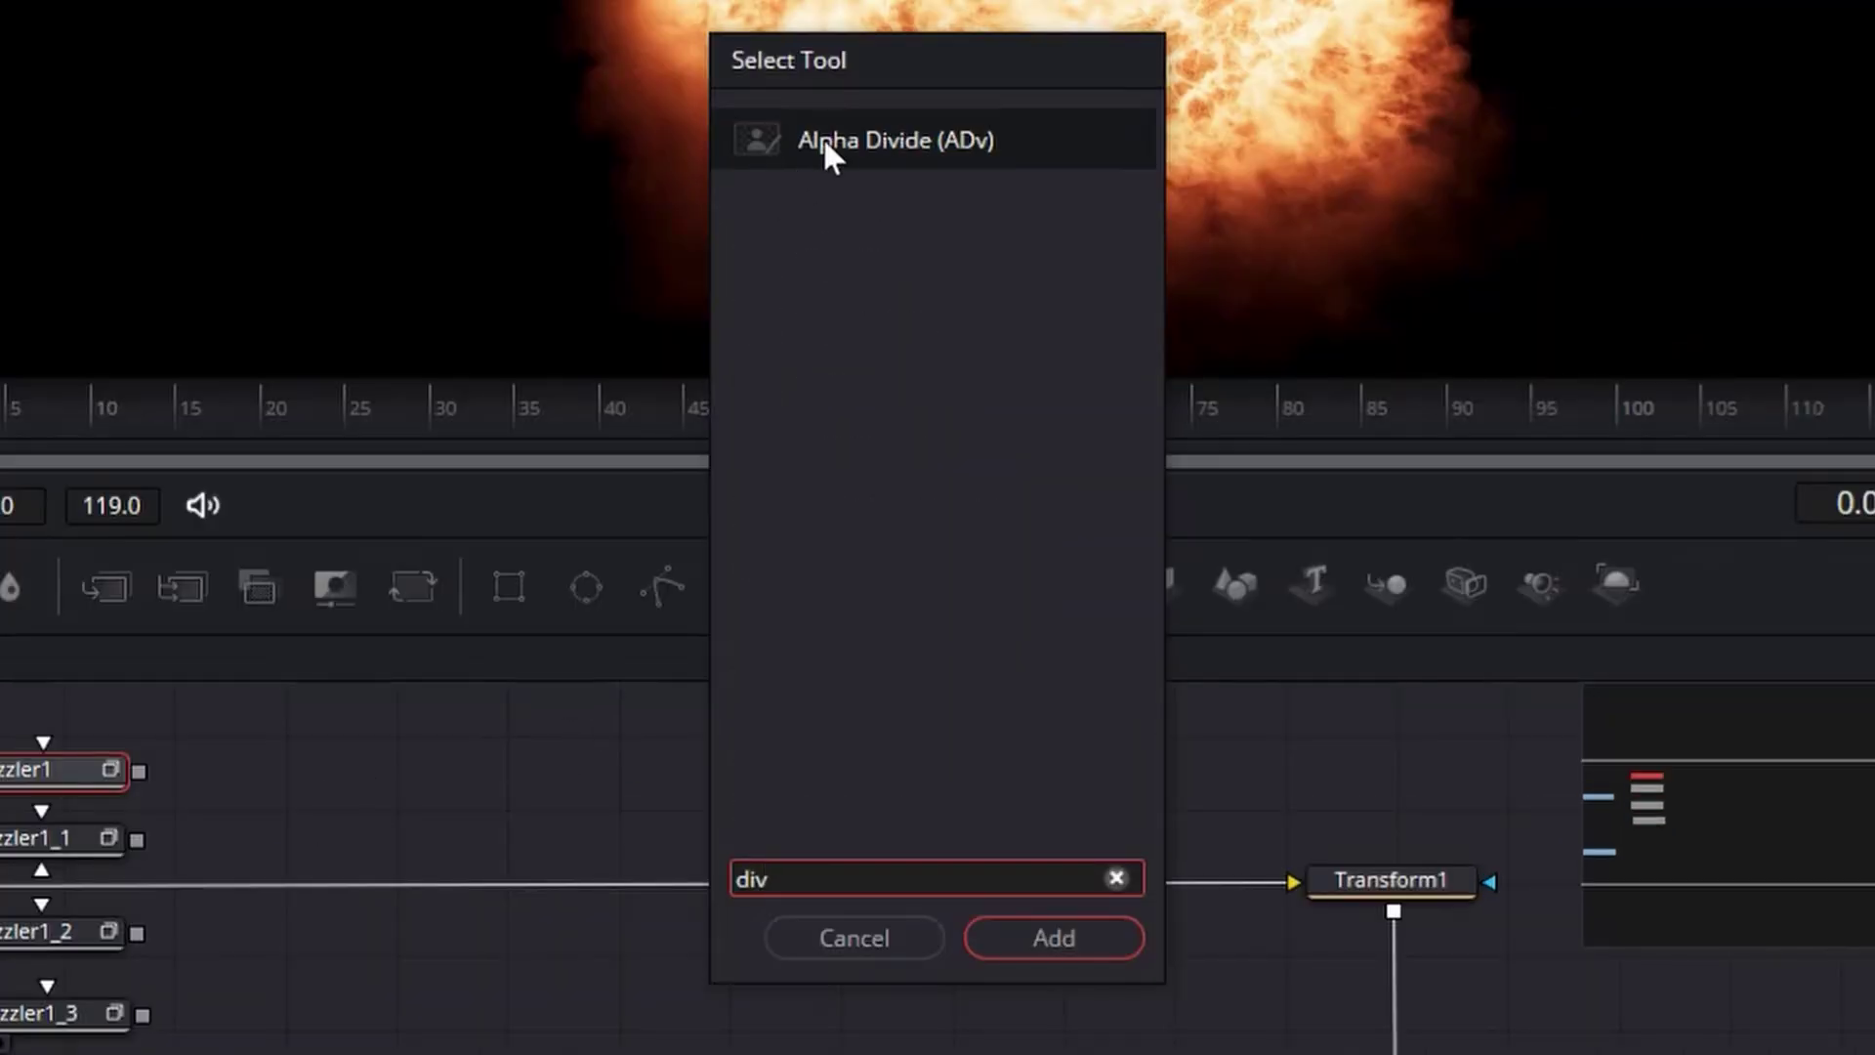
Step: Add an Alpha Divide after Swizzler1 and view its result
click(827, 139)
key(Return)
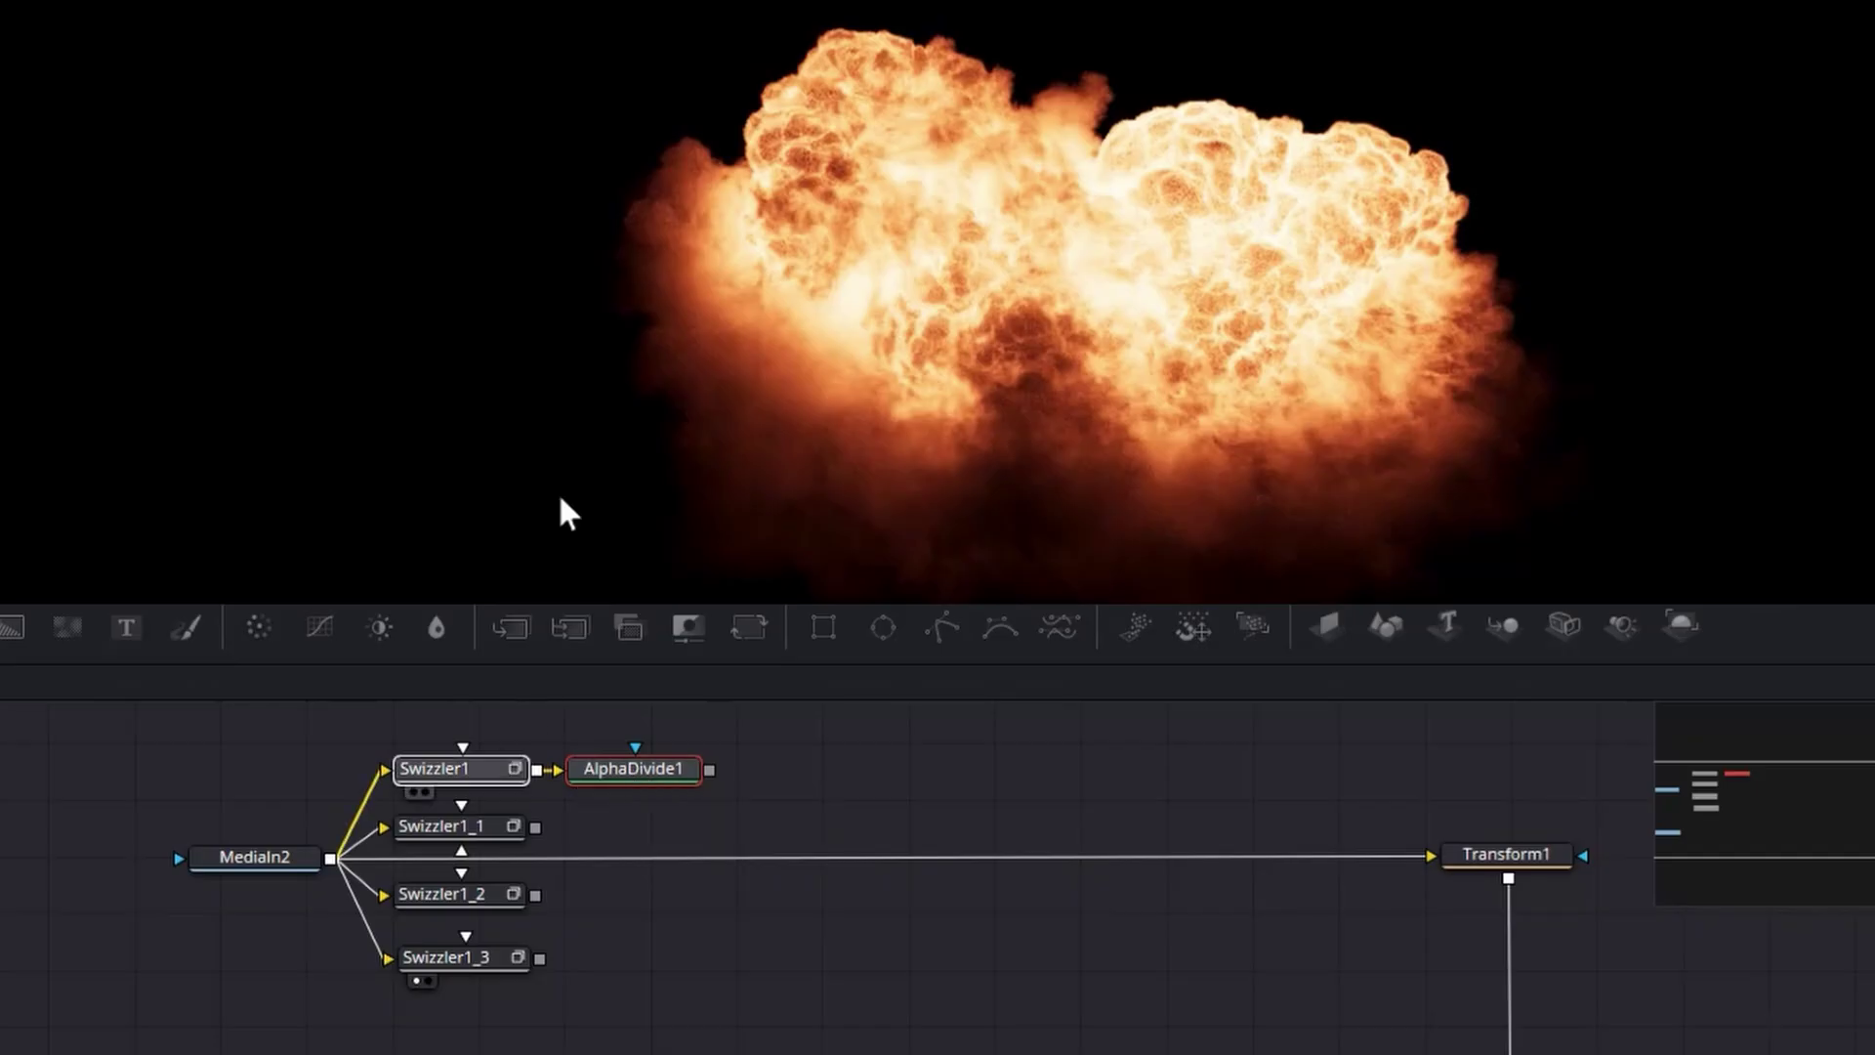
drag(478, 767, 560, 510)
key(1)
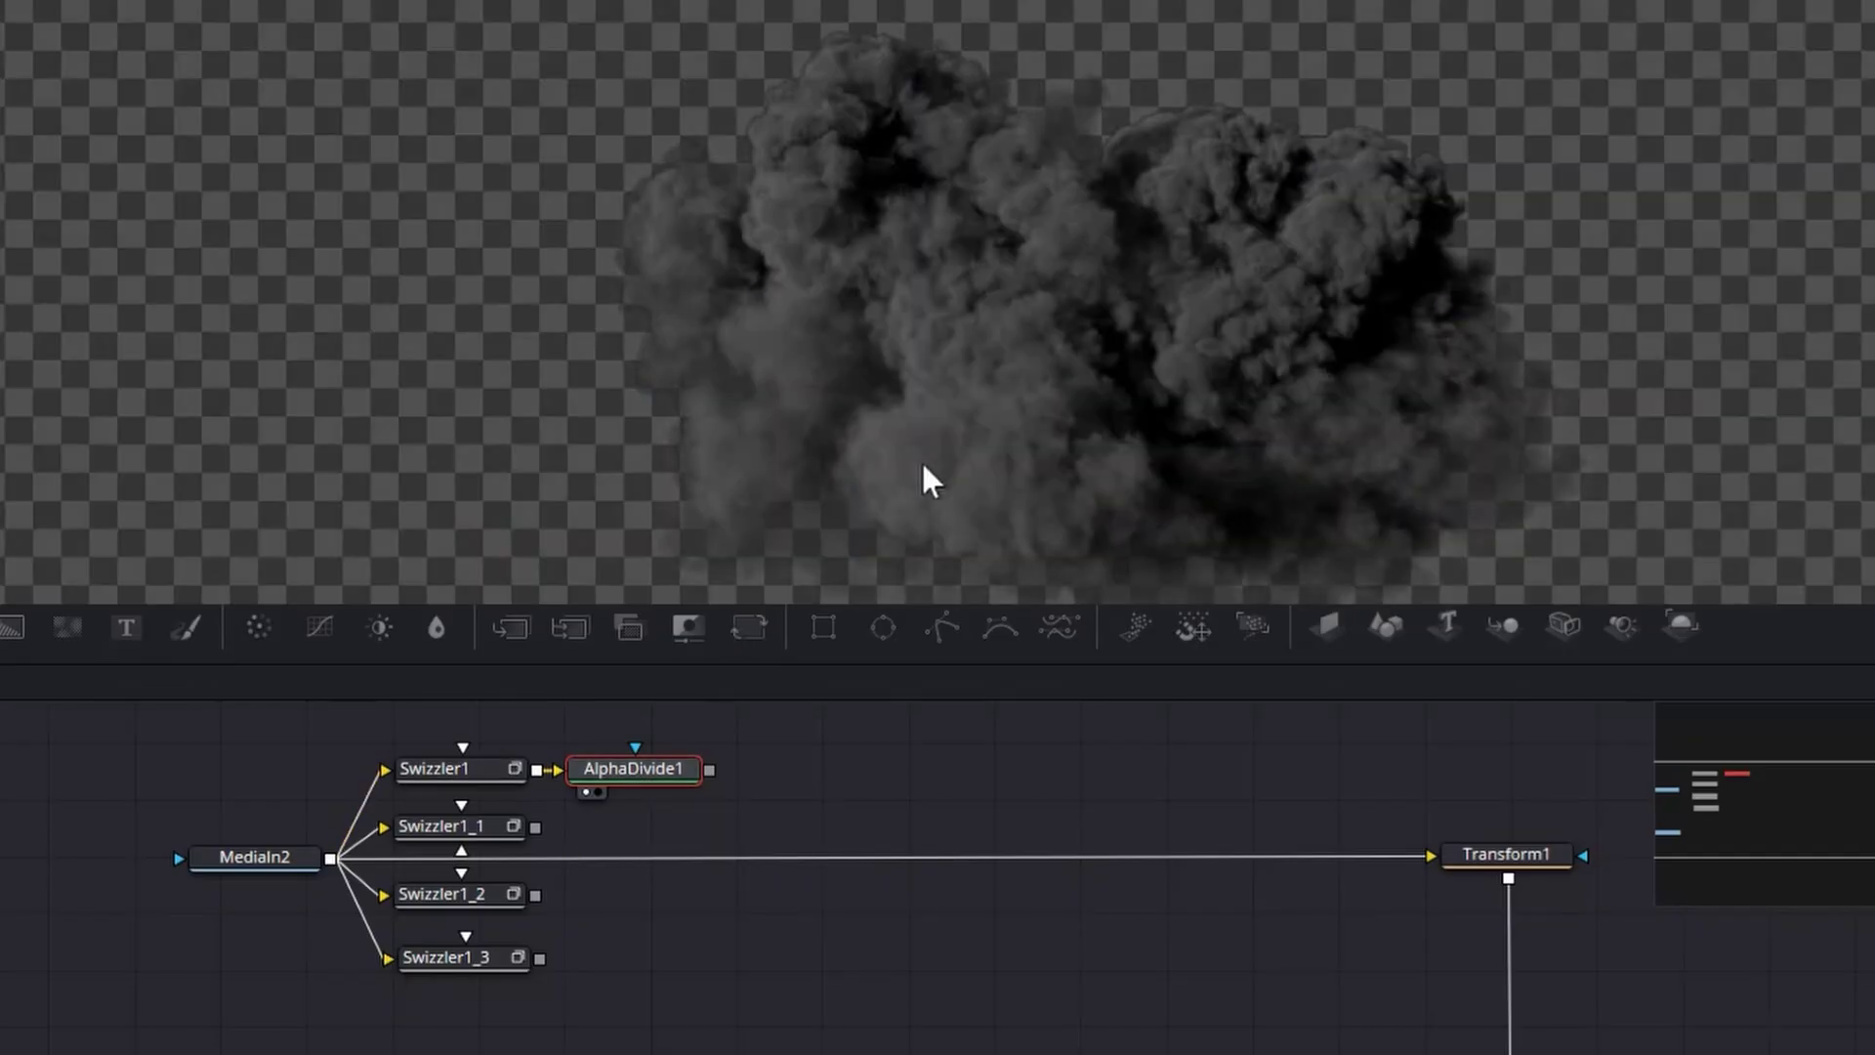
Step: Paste Alpha Divide copies after Swizzler1_1, Swizzler1_2 and Swizzler1_3
click(667, 458)
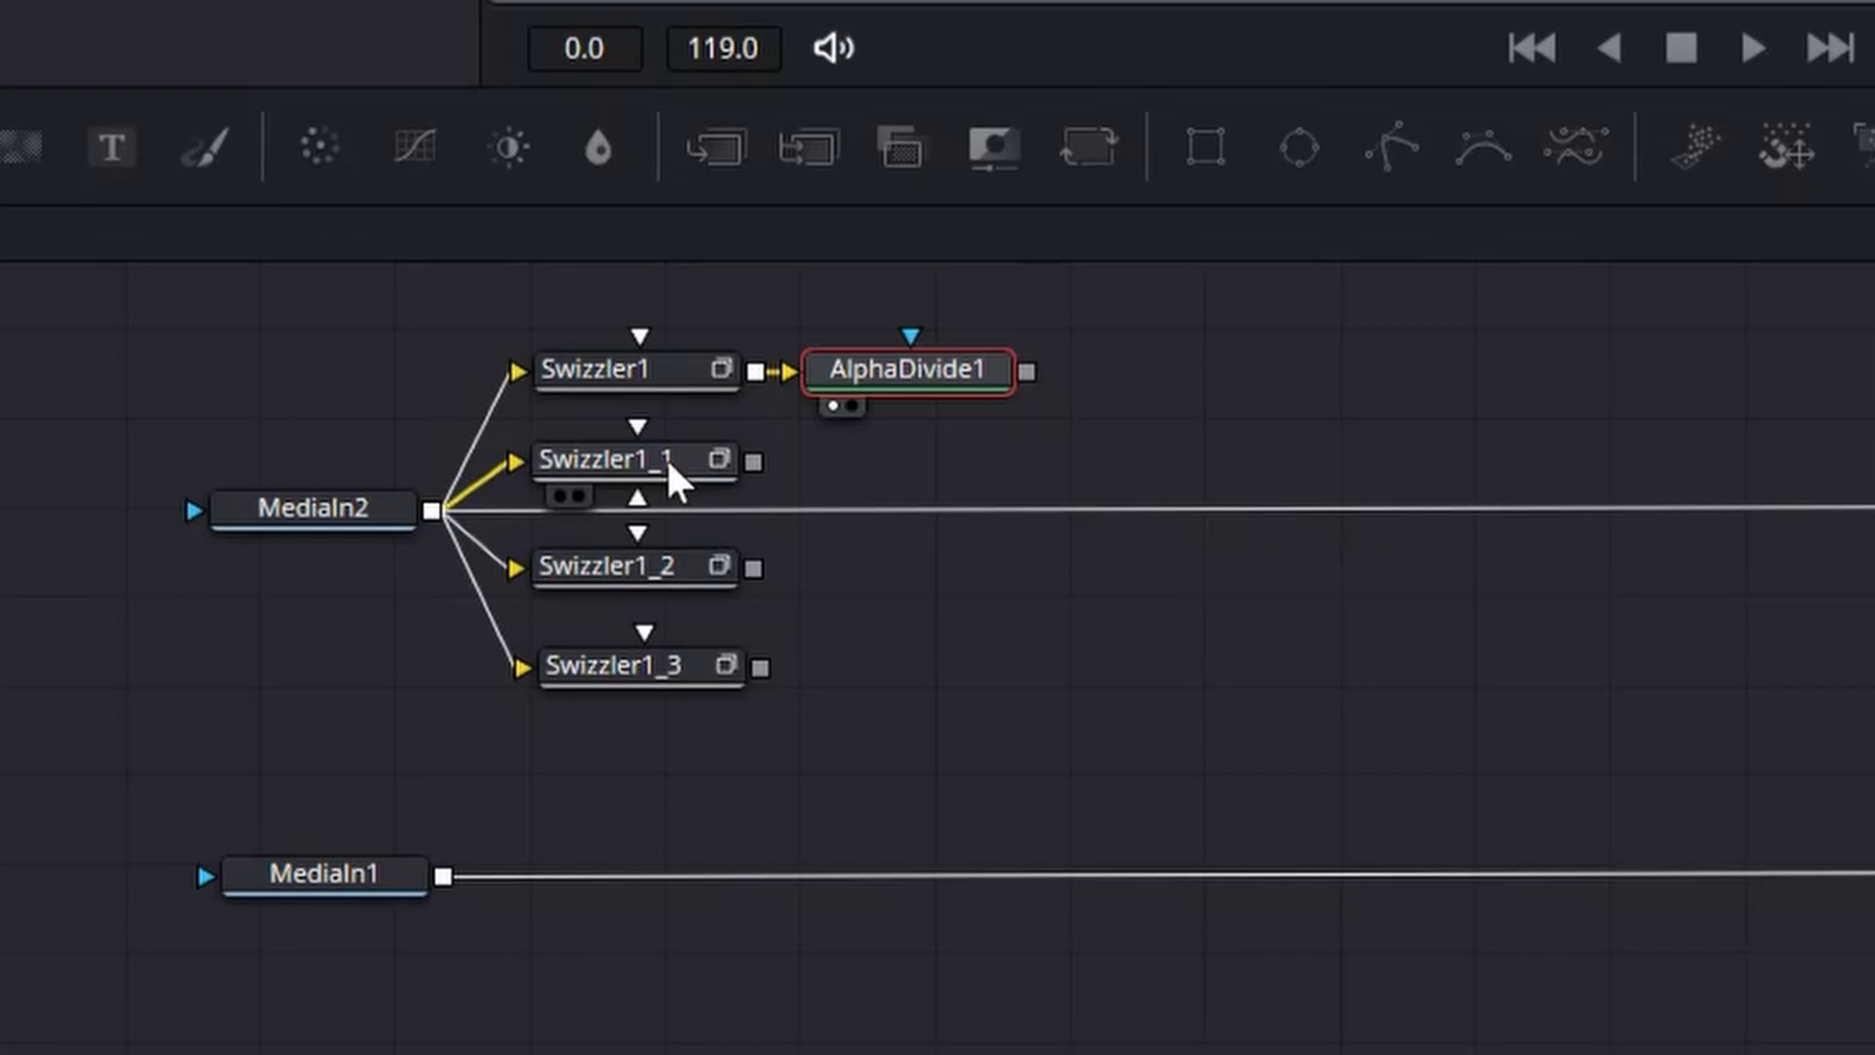
key(ctrl+v)
click(684, 561)
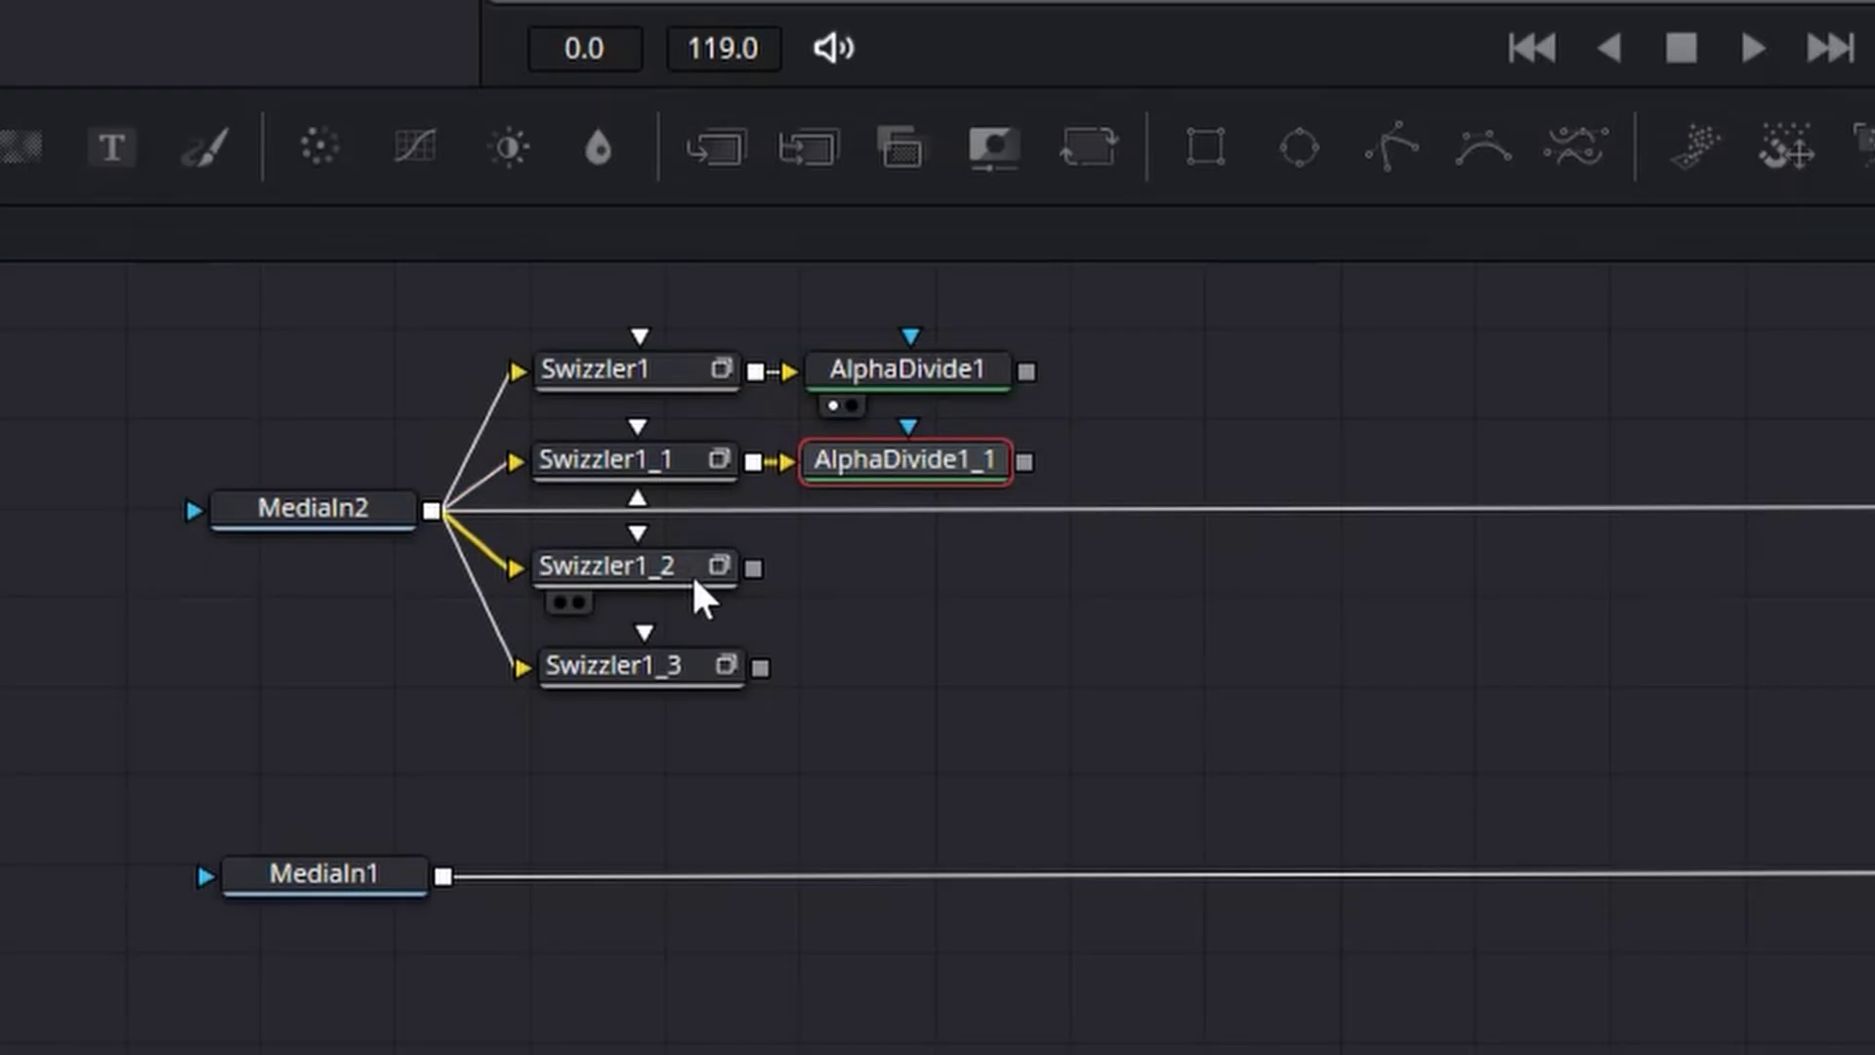
key(ctrl+v)
click(668, 667)
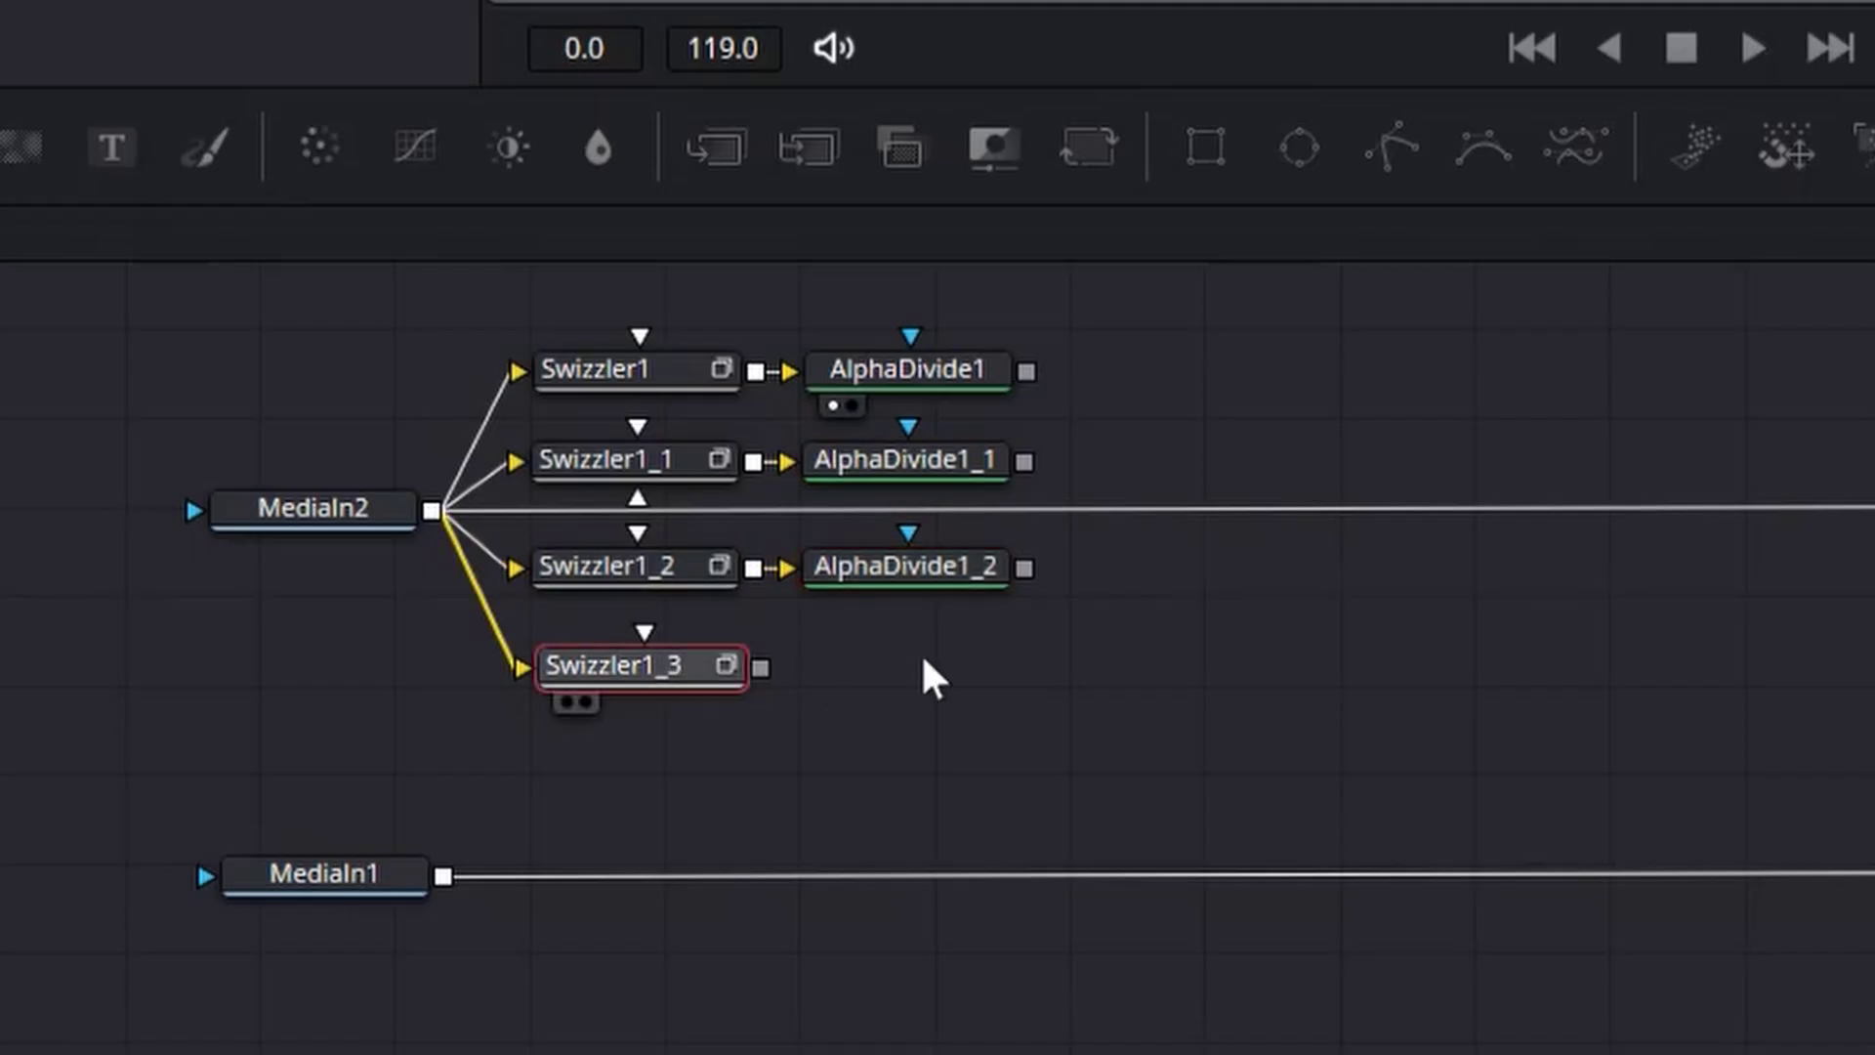
key(ctrl+v)
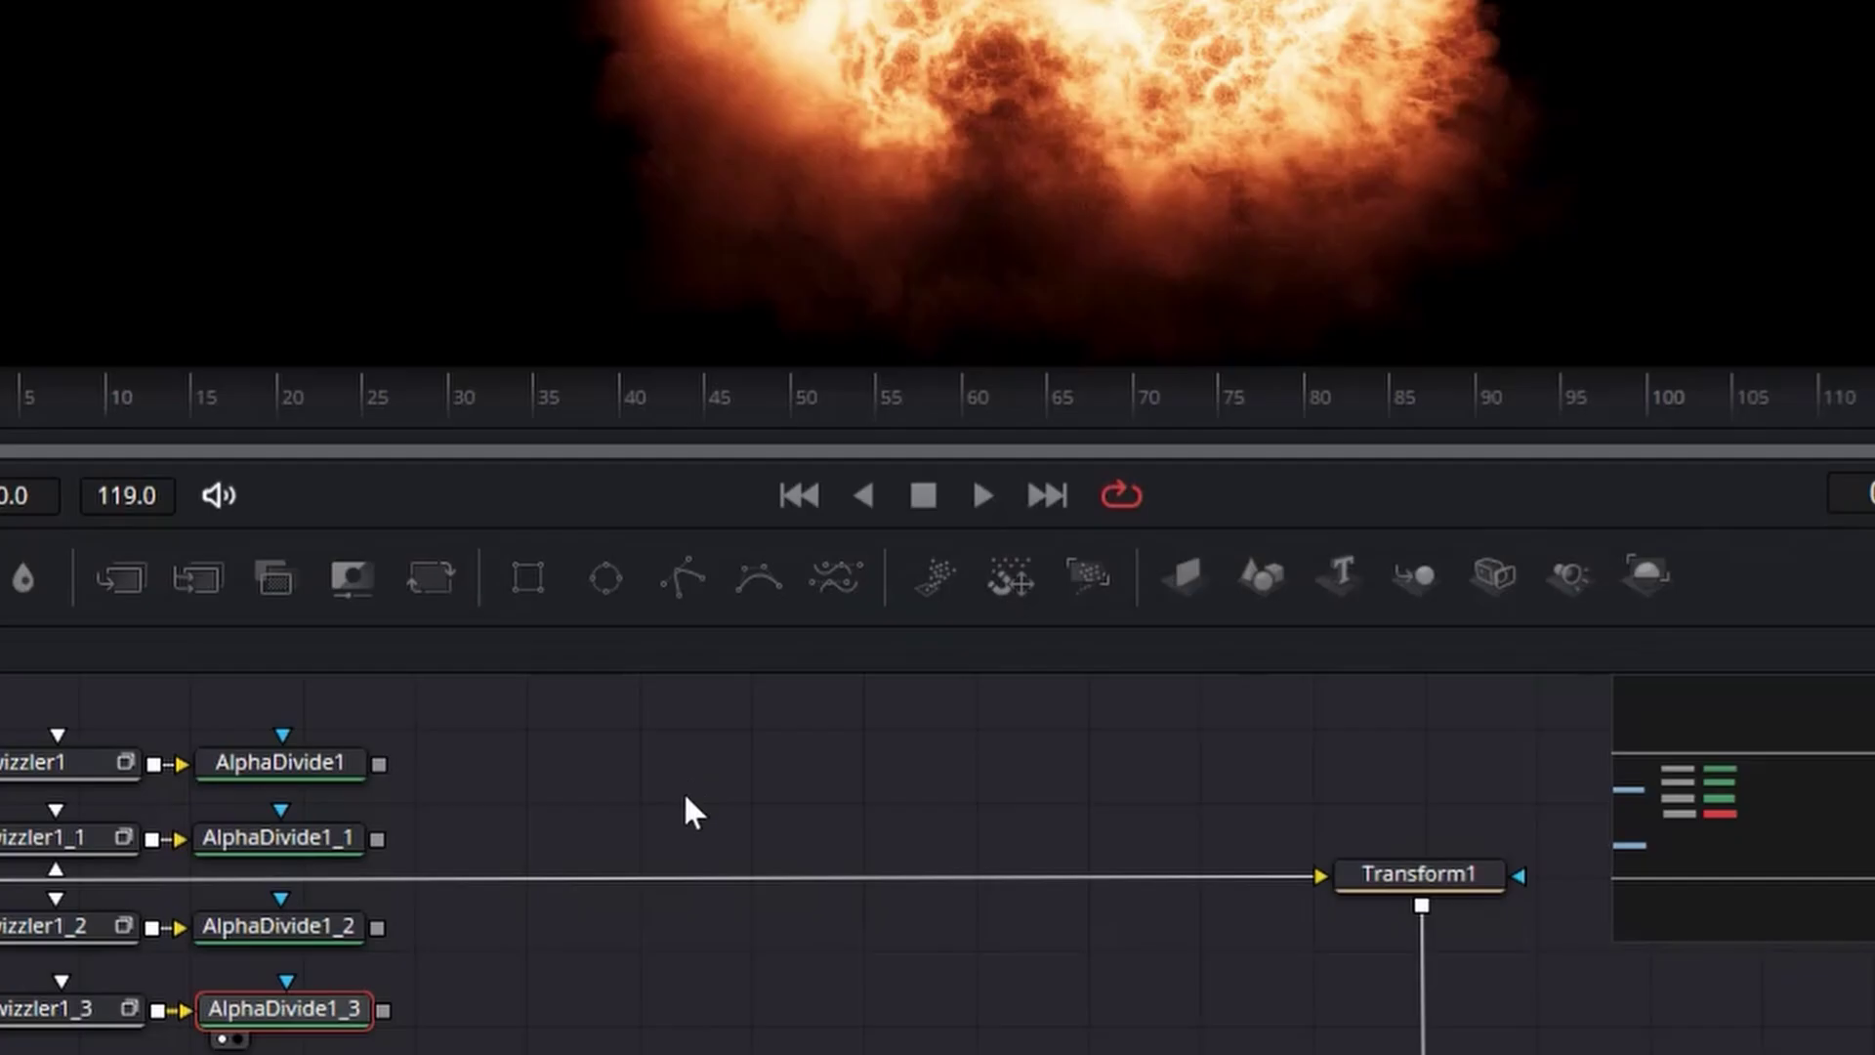
click(685, 792)
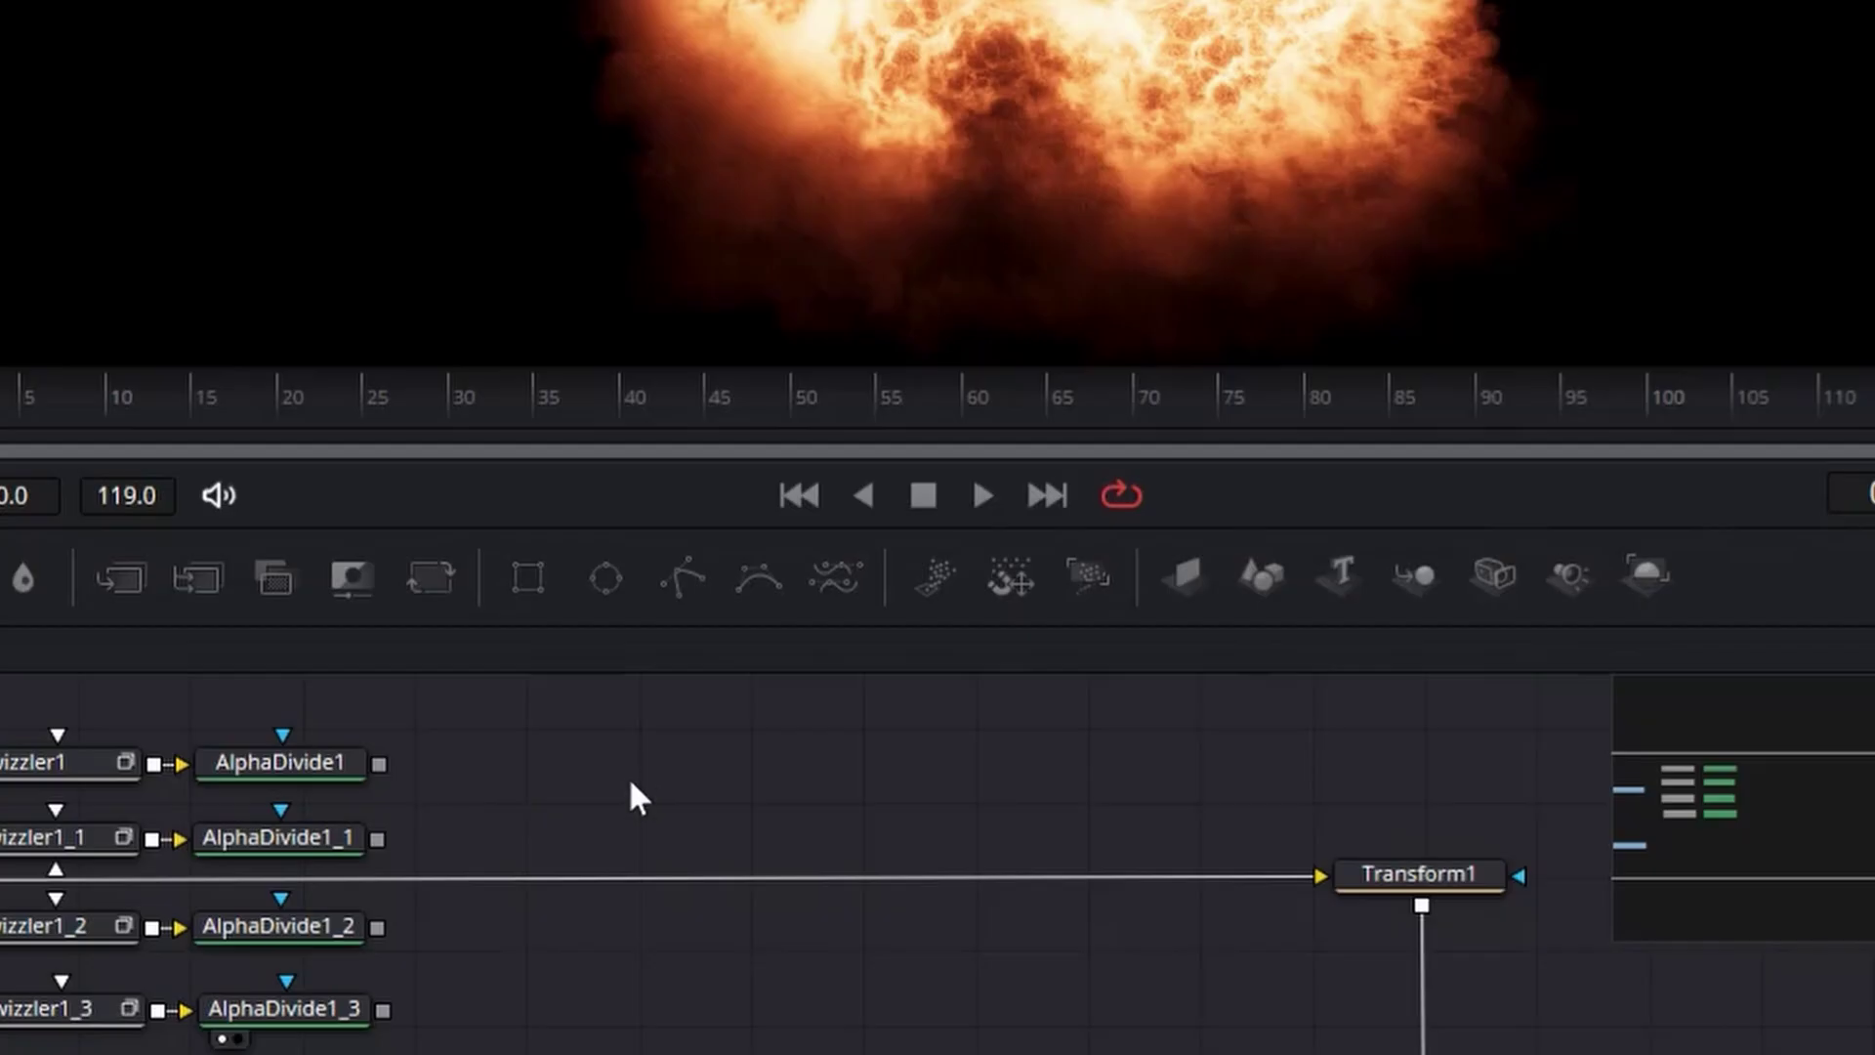
Step: Add a Channel Booleans node fed by the first two Alpha Divide outputs
key(shift+space)
text(boo)
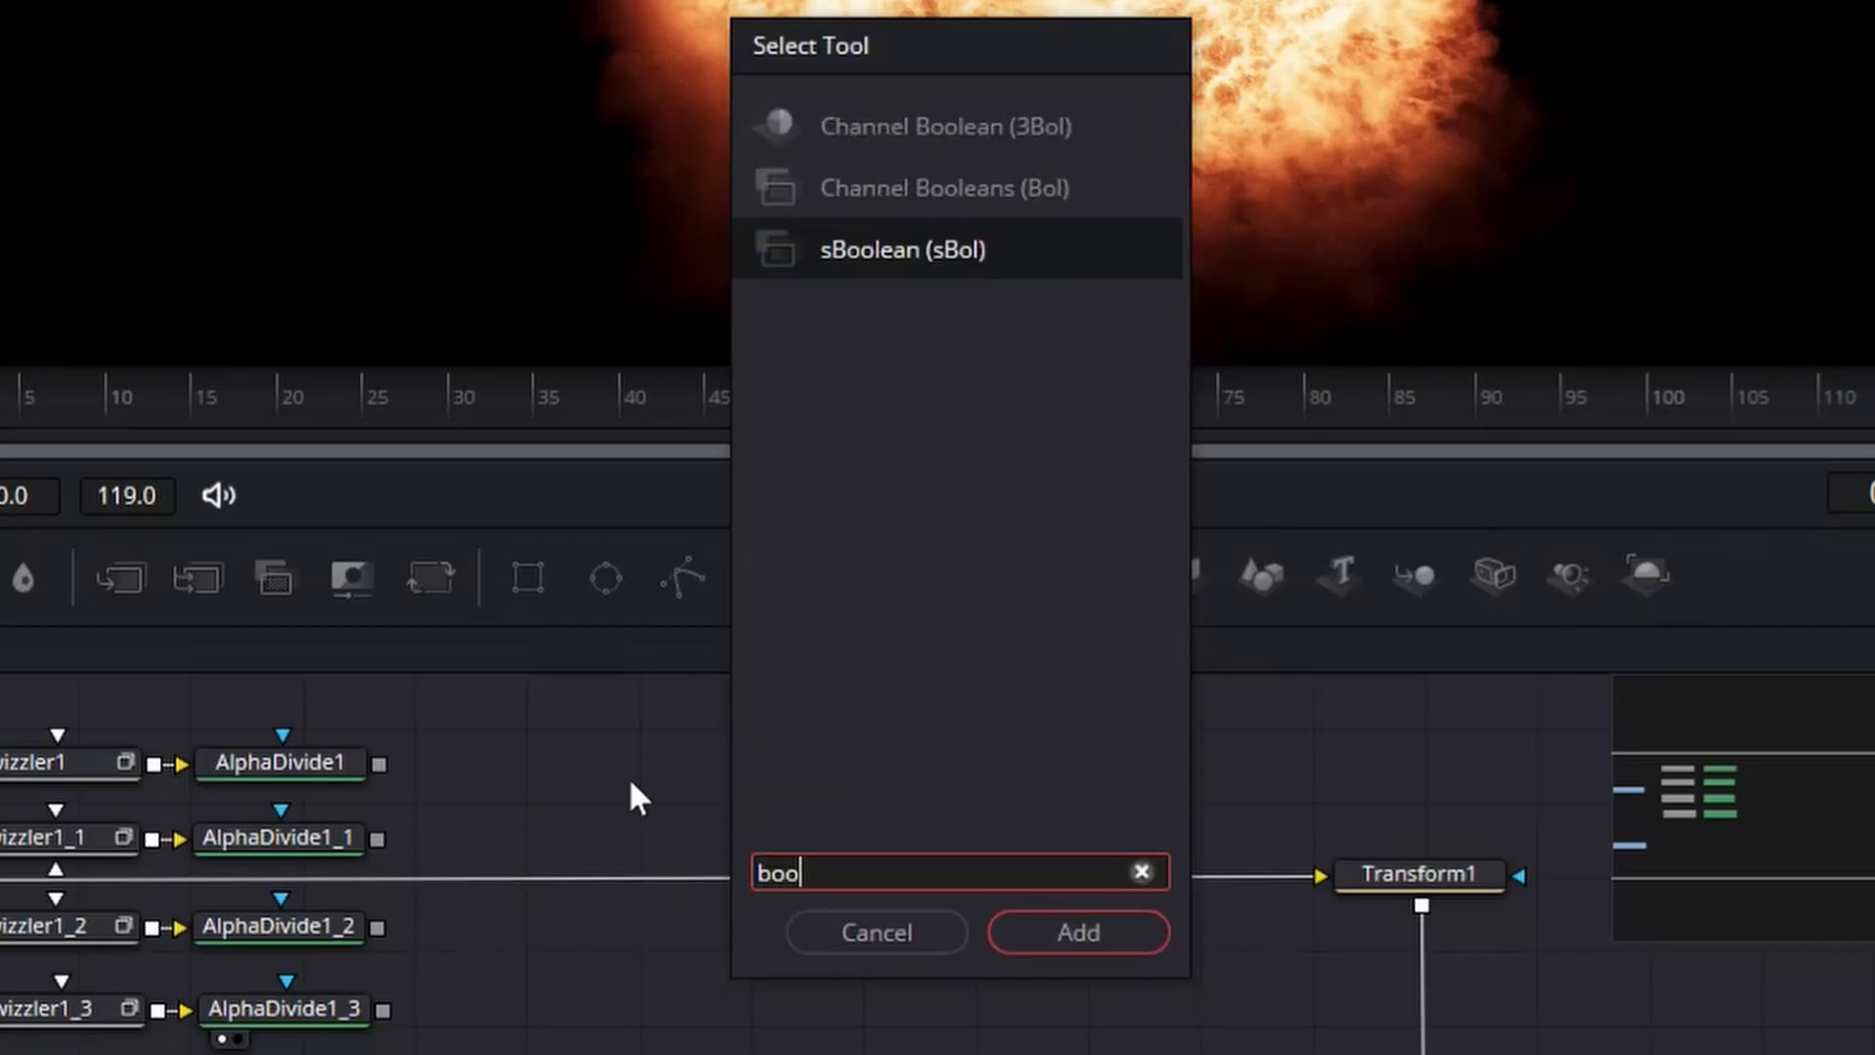
key(Up)
key(Return)
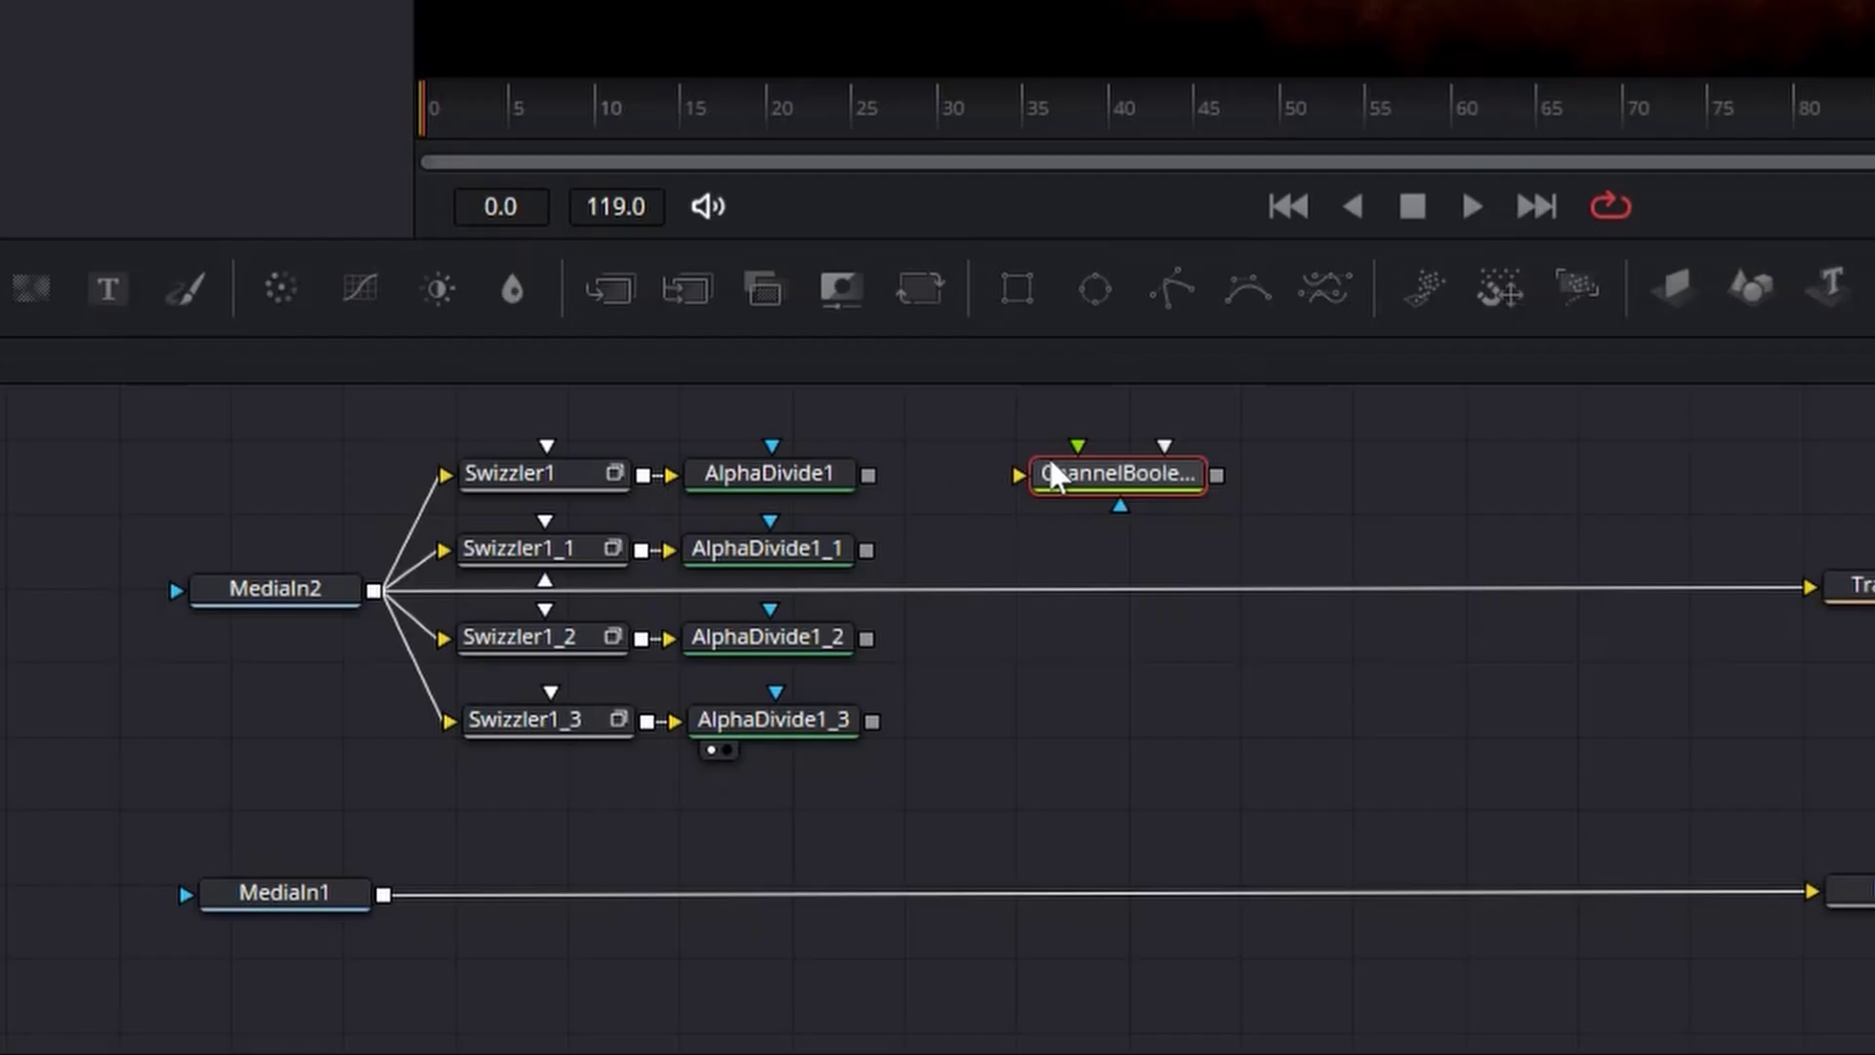
drag(867, 473, 1063, 473)
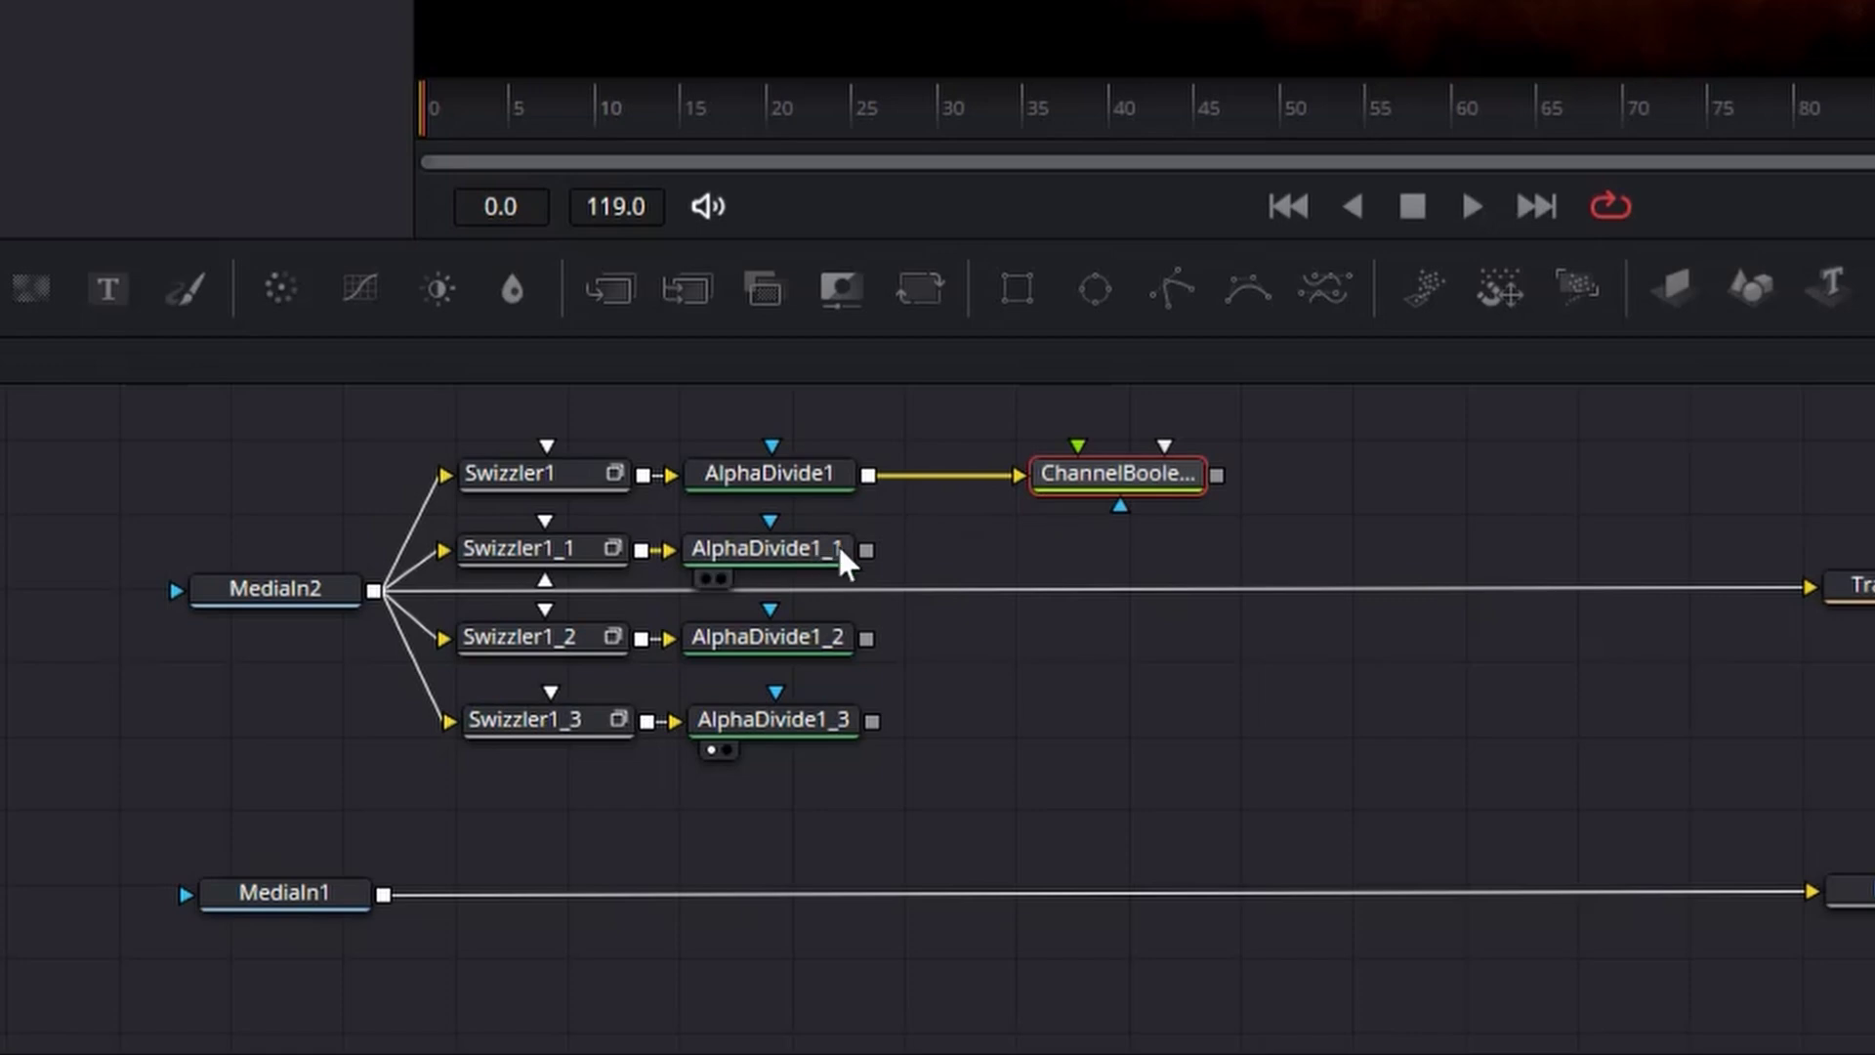
drag(864, 547, 1122, 503)
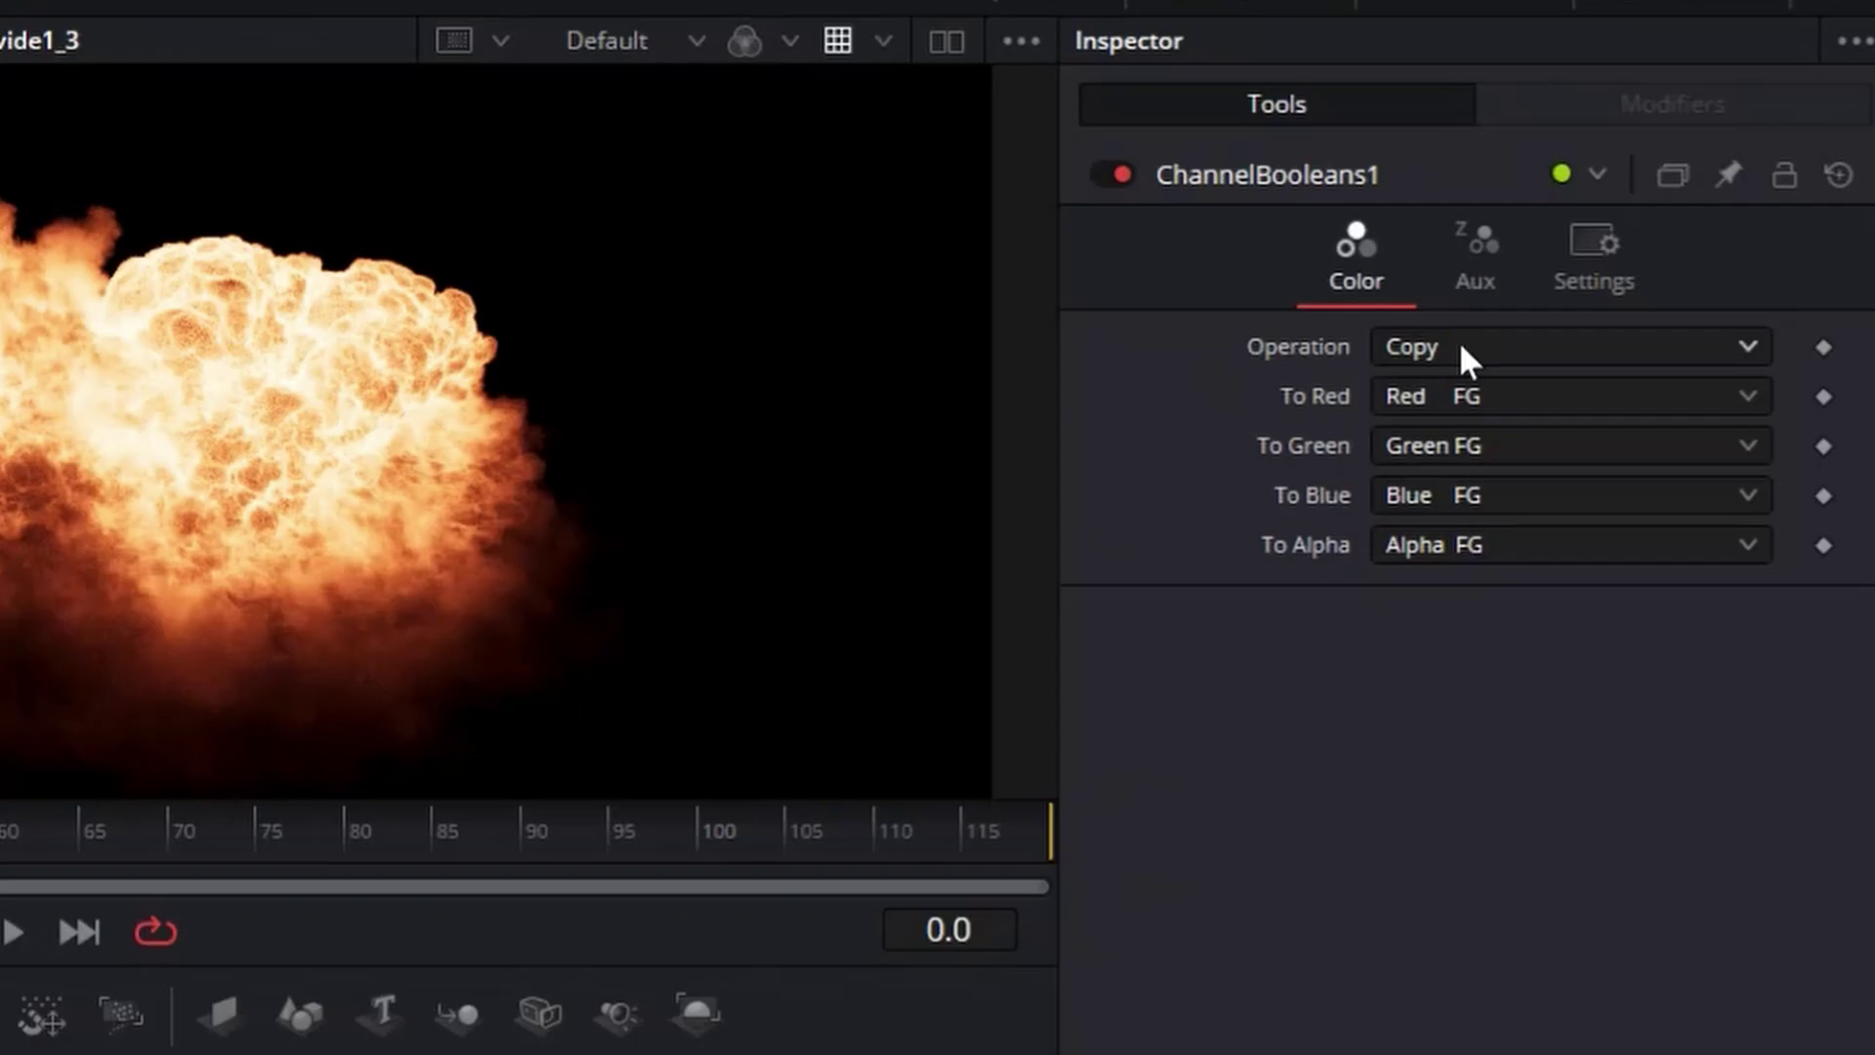
Step: Set the Channel Booleans operation to Add and To Alpha to Do Nothing
click(1459, 346)
click(1429, 439)
click(1433, 564)
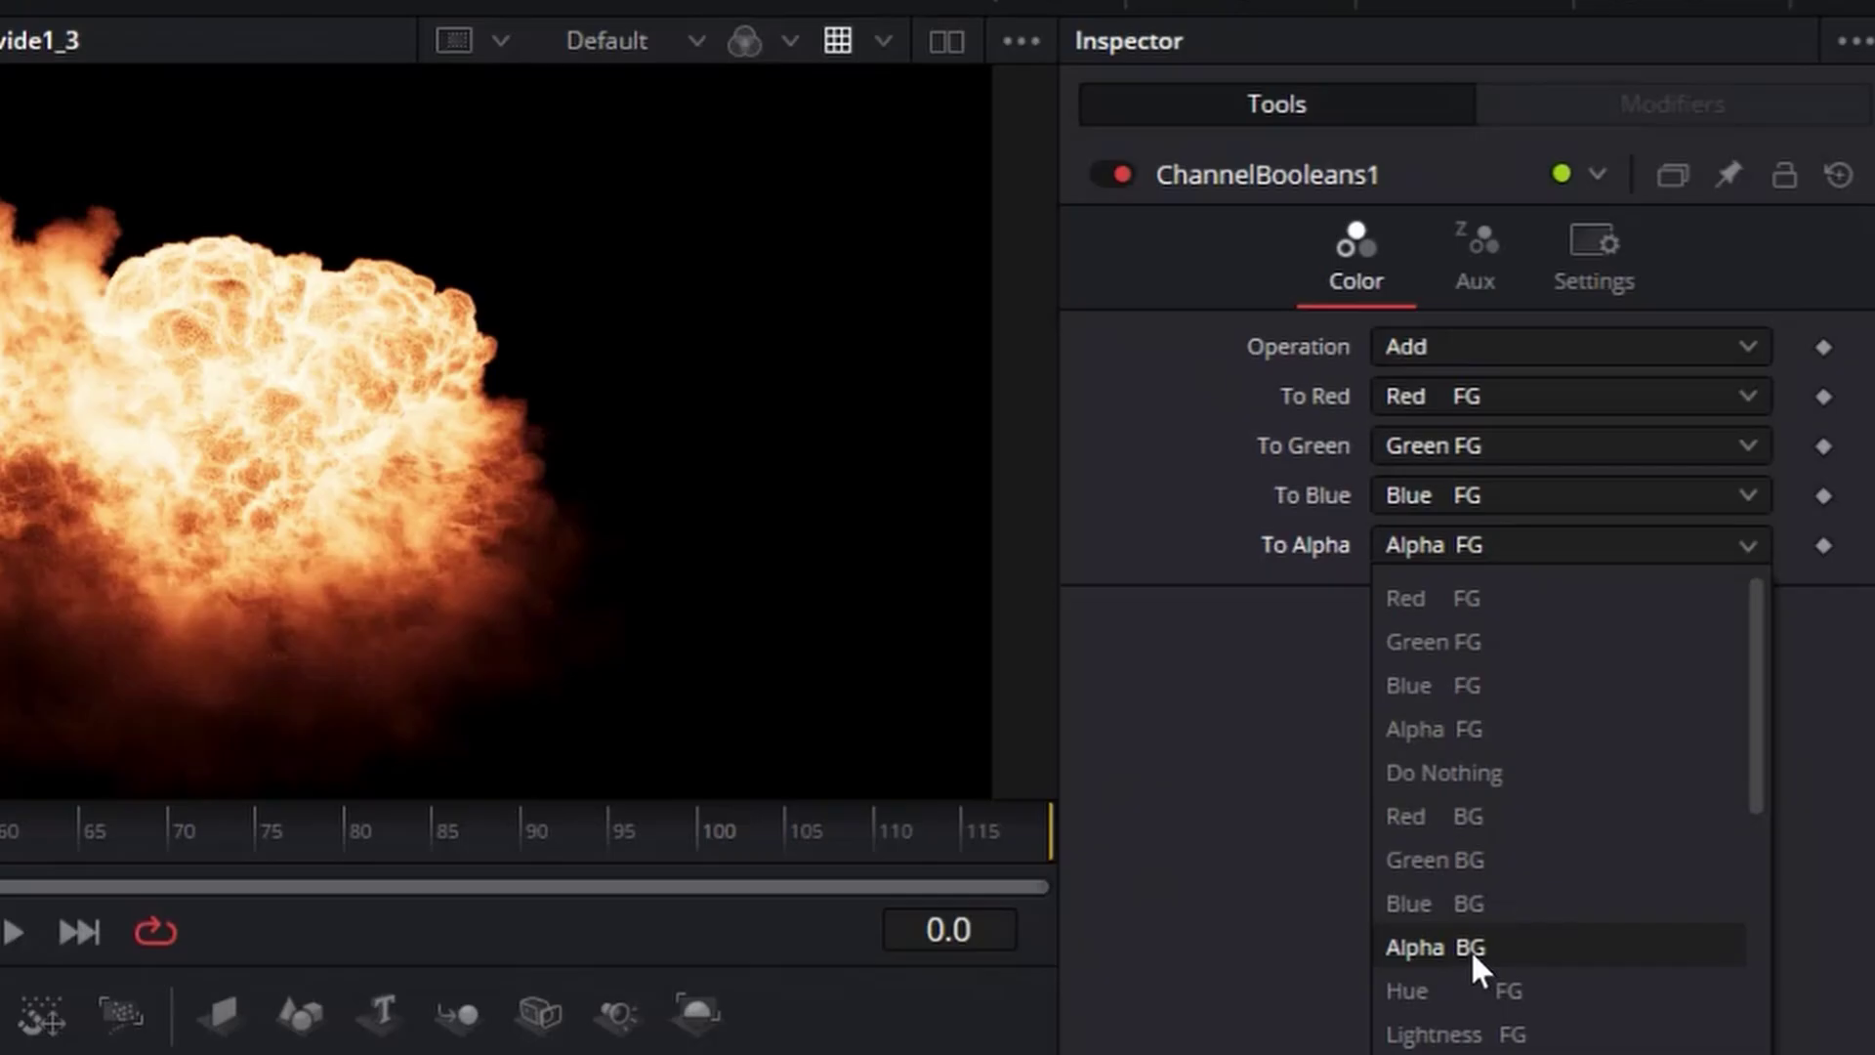
scroll(1480, 975, down, 2)
scroll(1494, 923, up, 2)
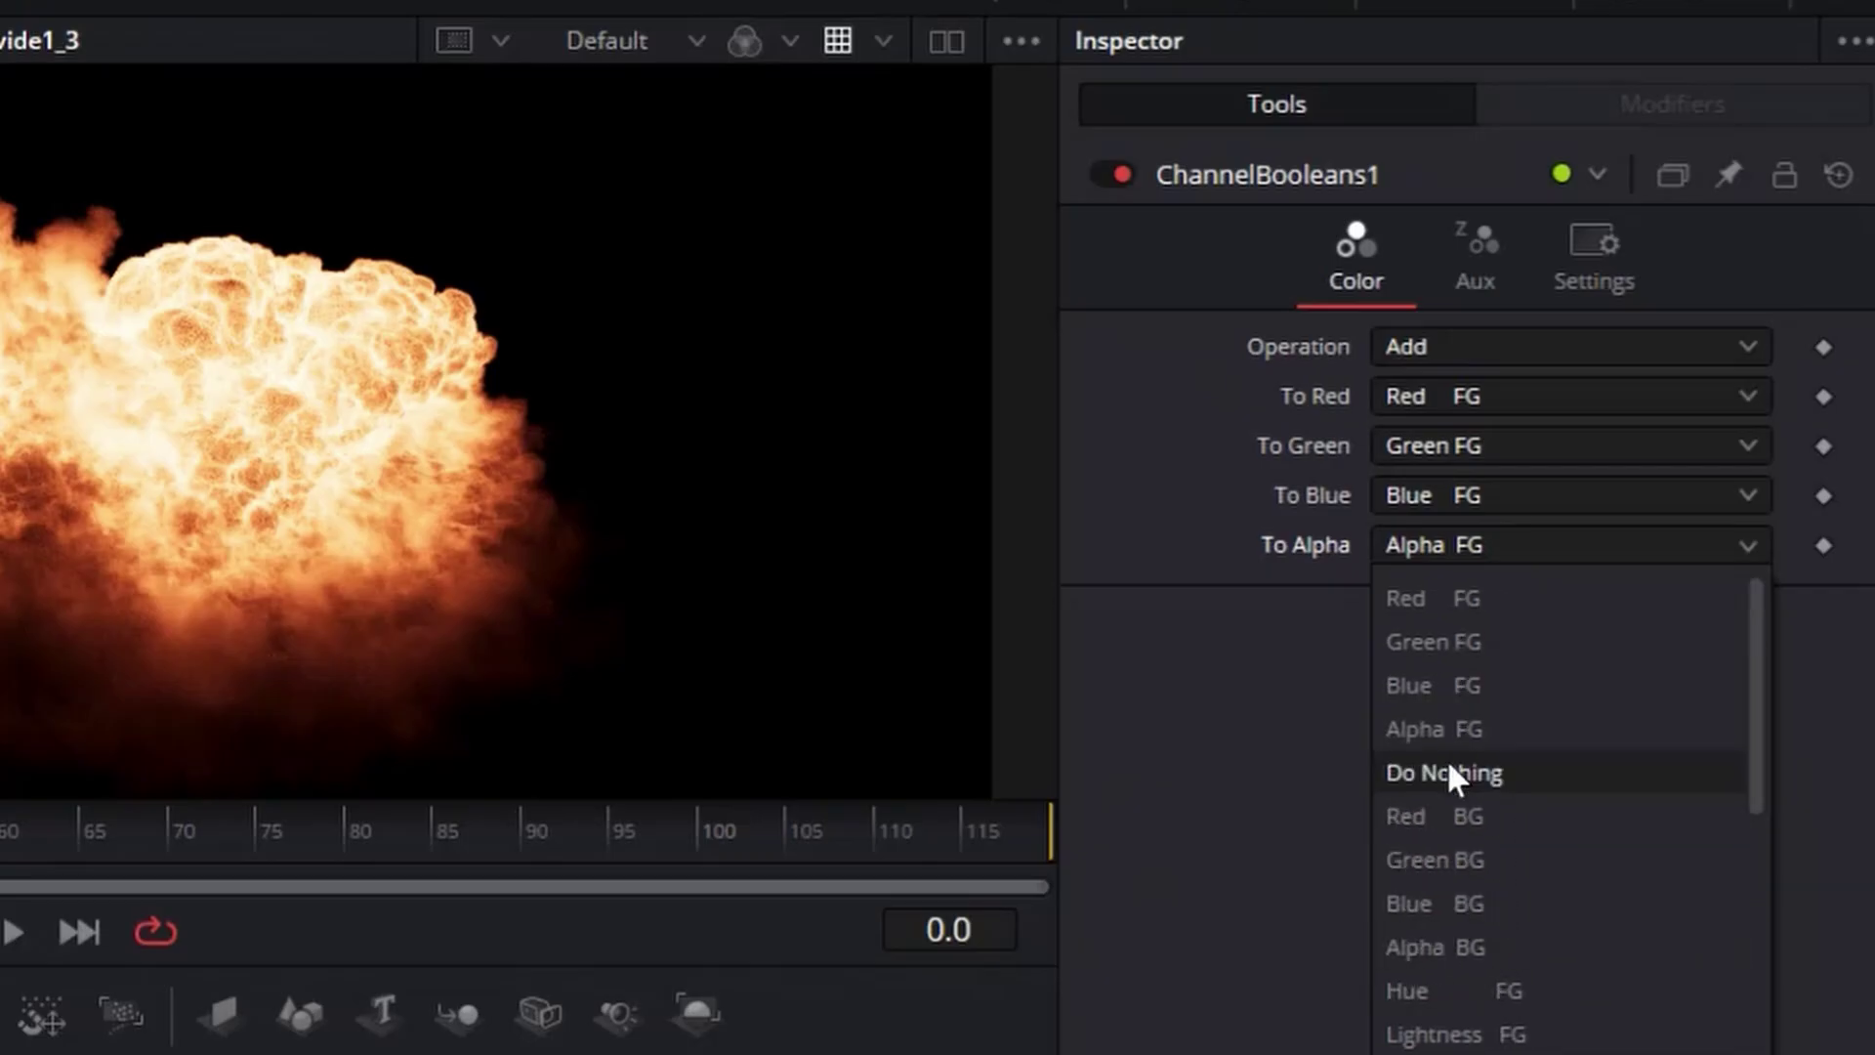
click(1485, 772)
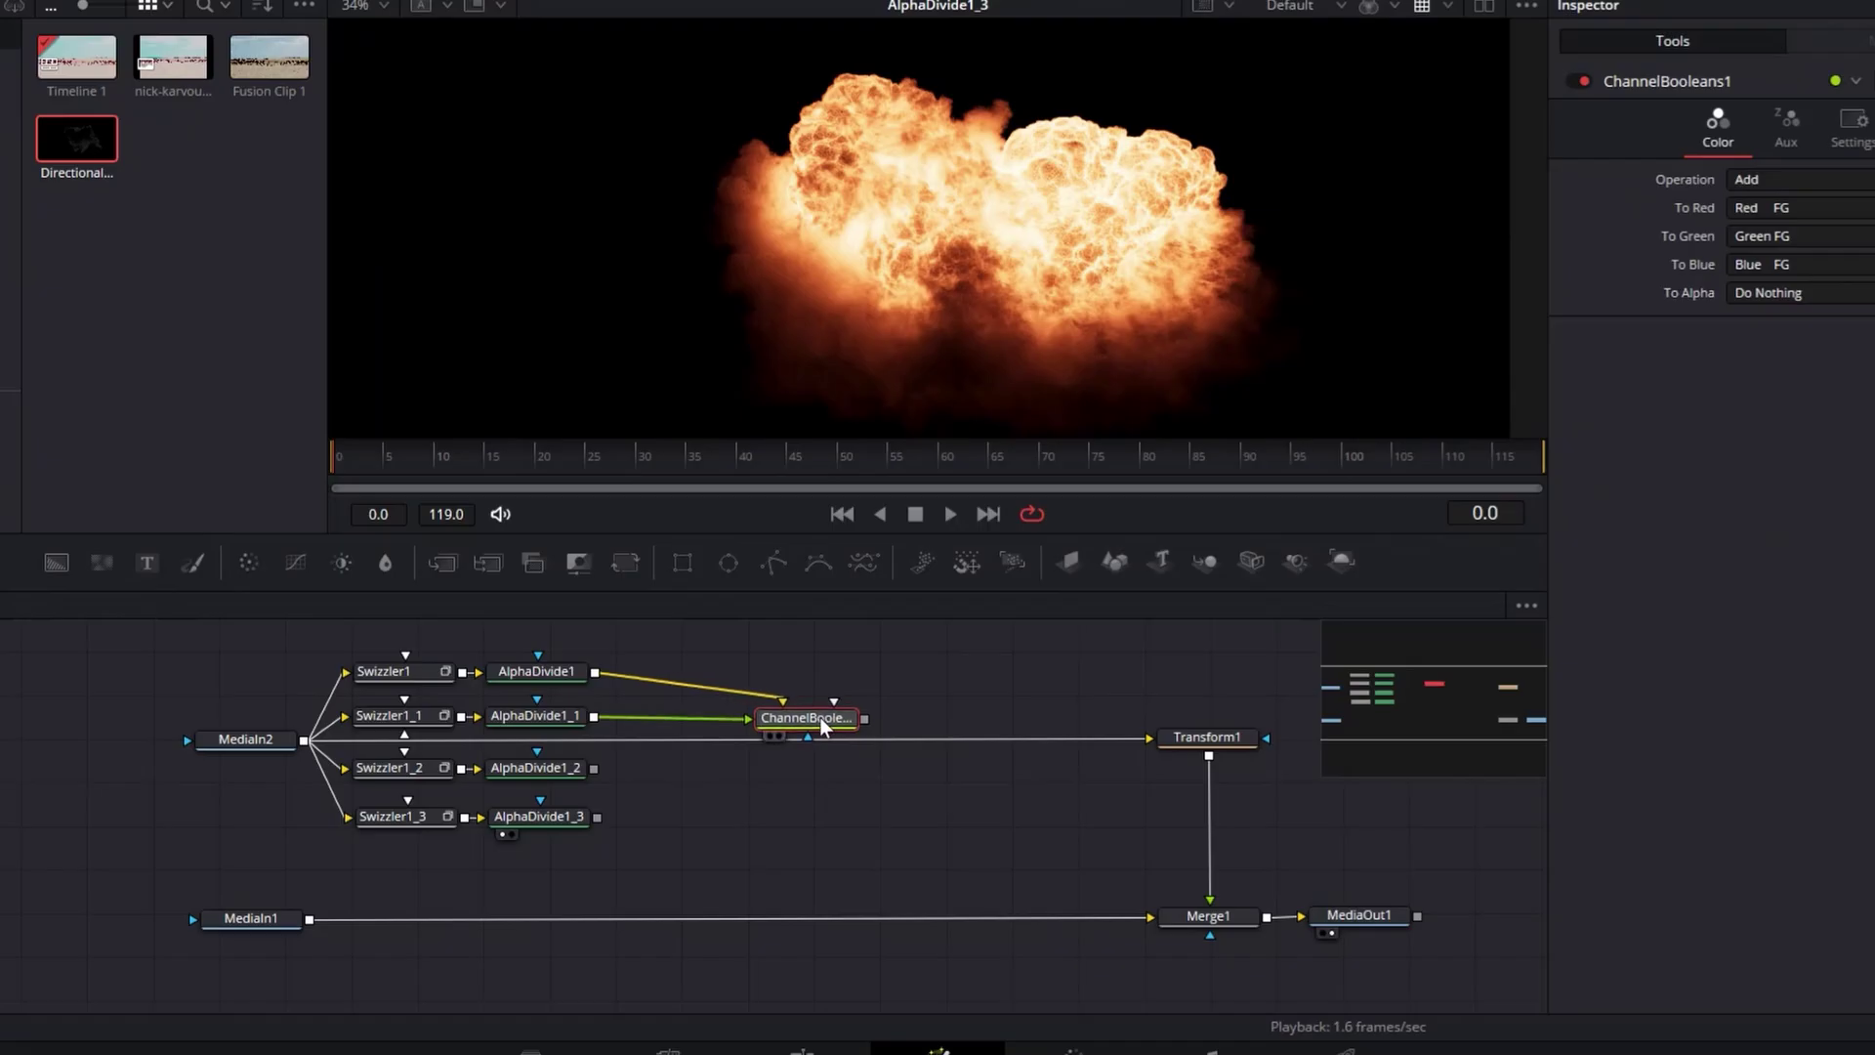
drag(821, 725, 821, 729)
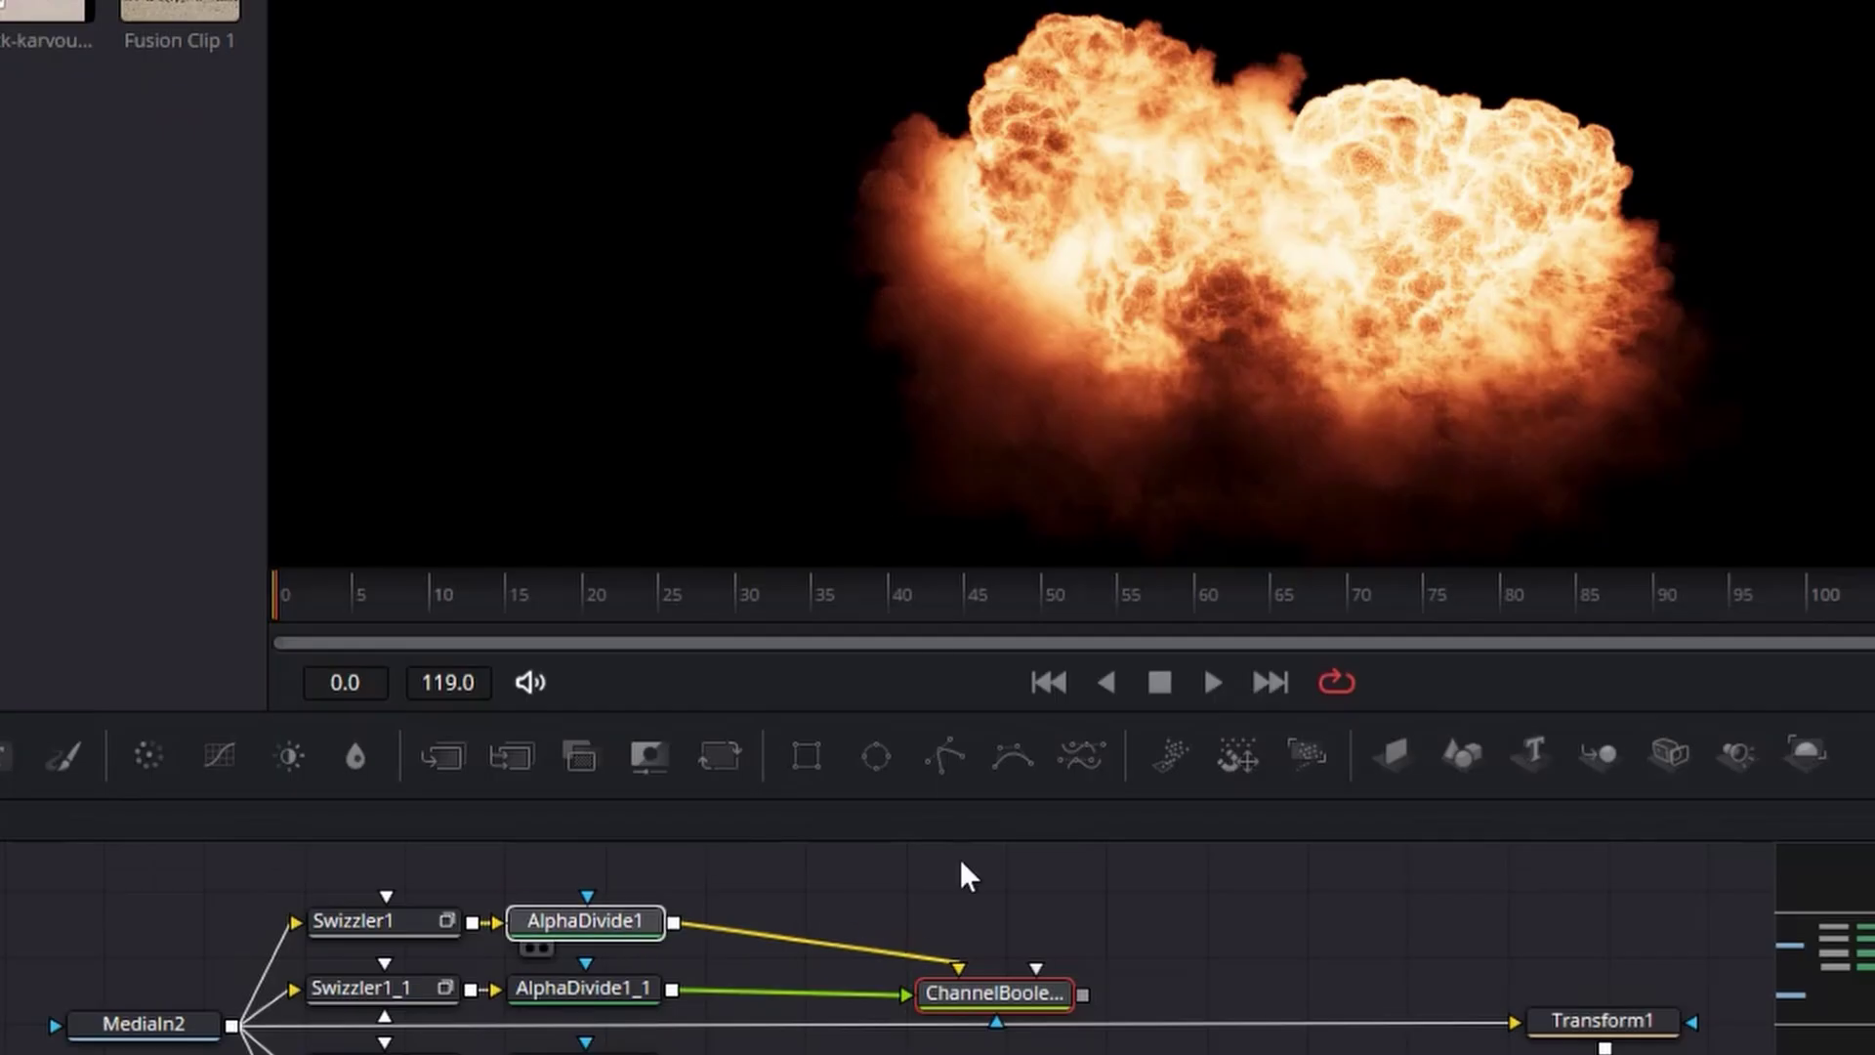
key(1)
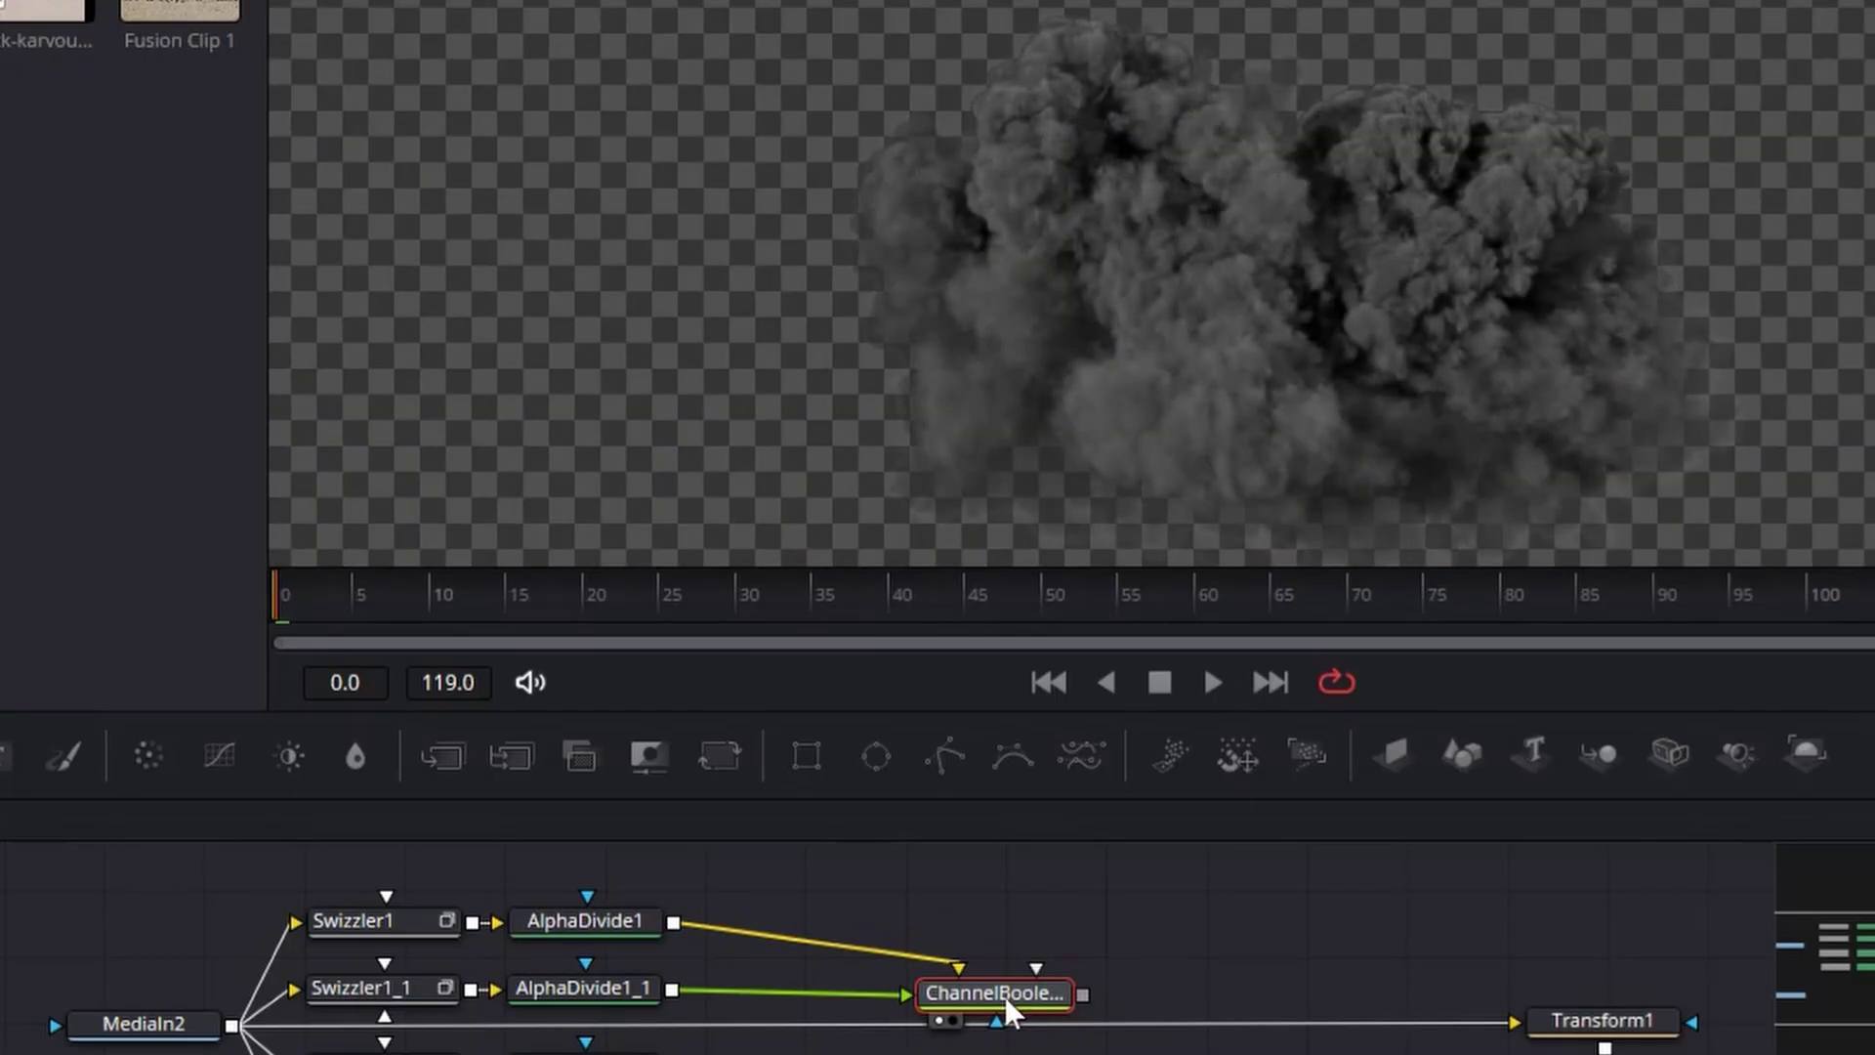
Step: Paste two chained Channel Booleans copies that add AlphaDivide1_2 and AlphaDivide1_3
key(ctrl+v)
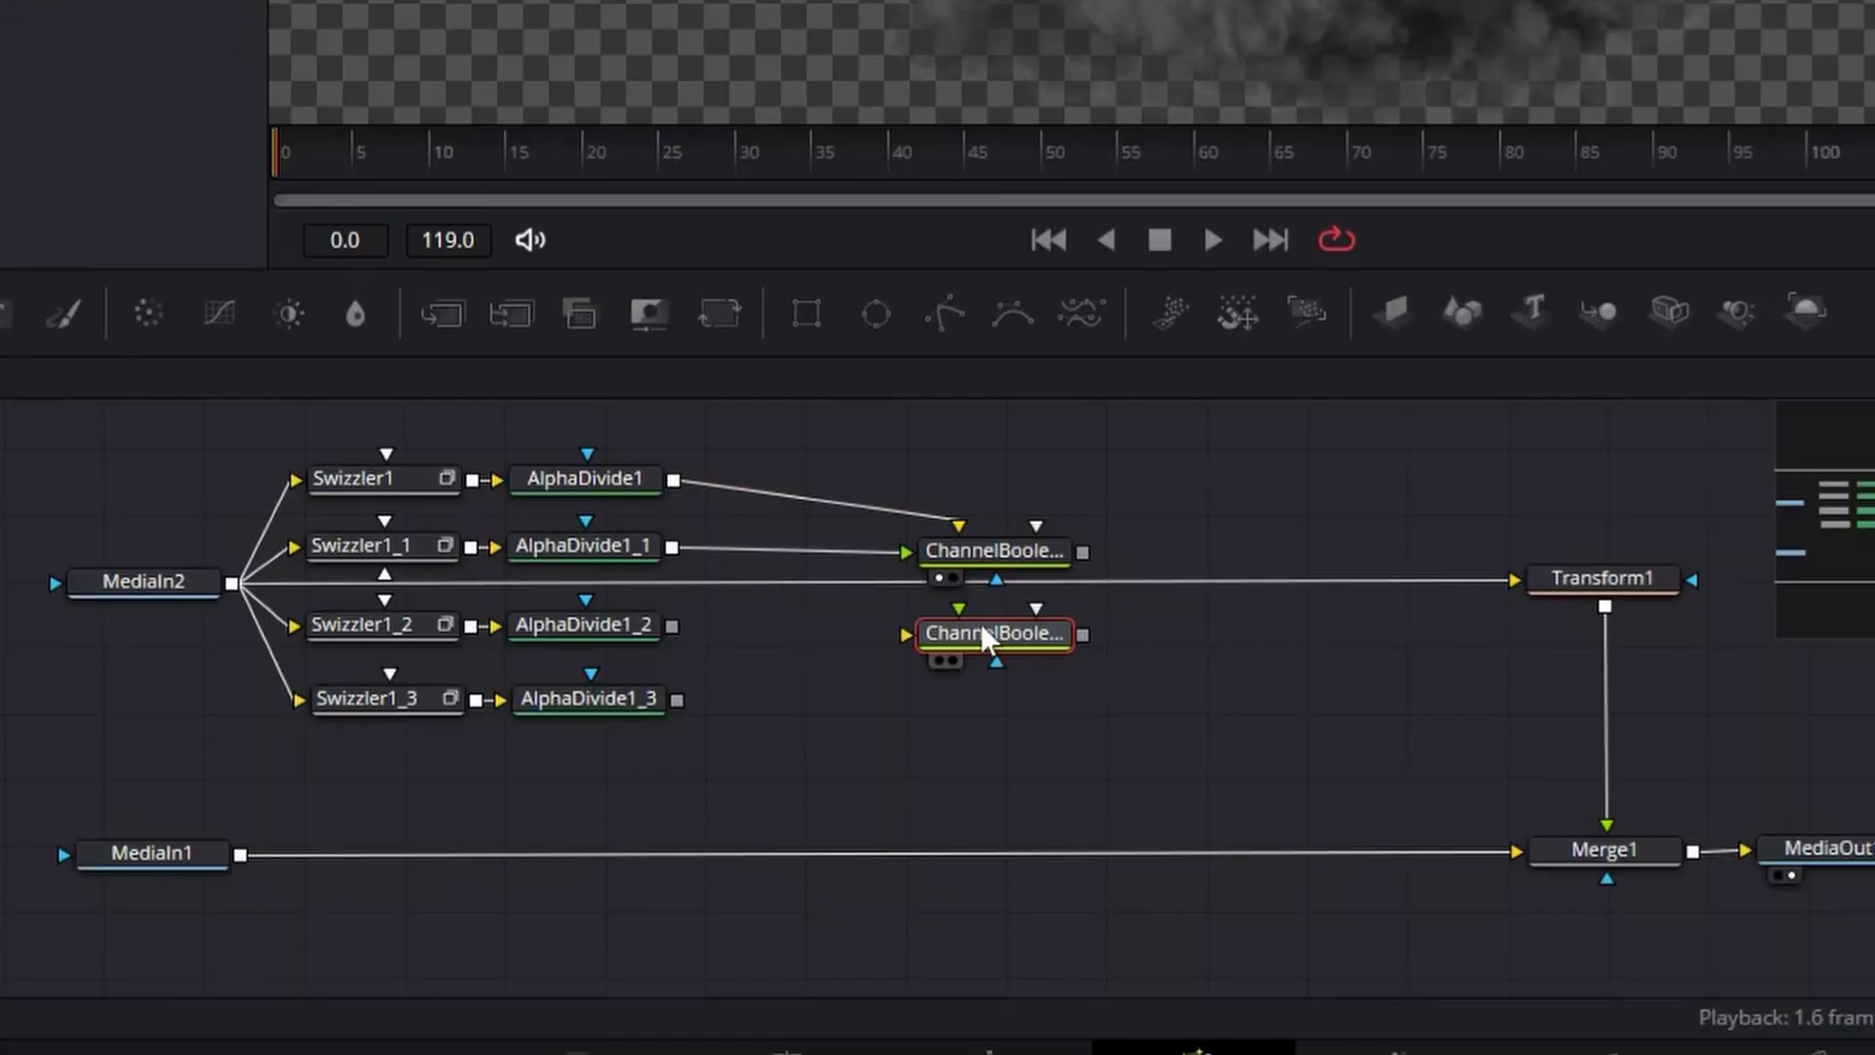
drag(1082, 550, 1016, 637)
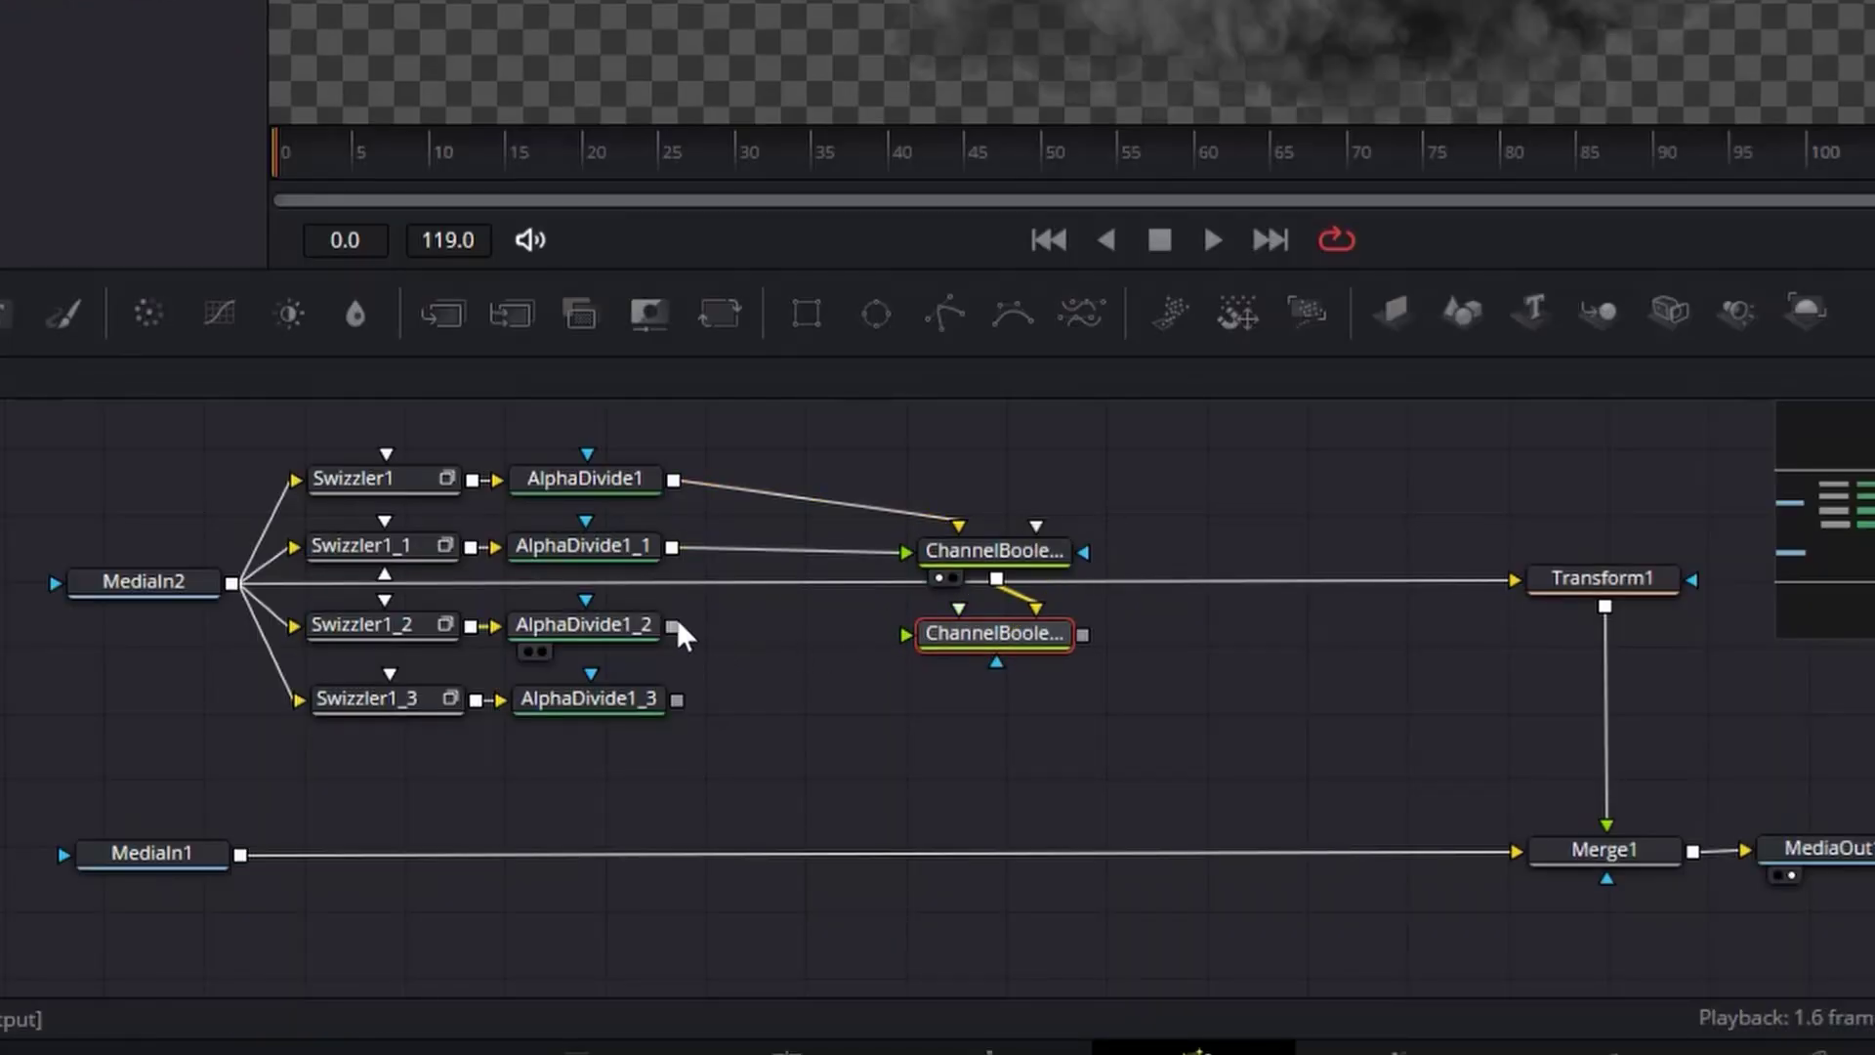
drag(673, 624, 997, 651)
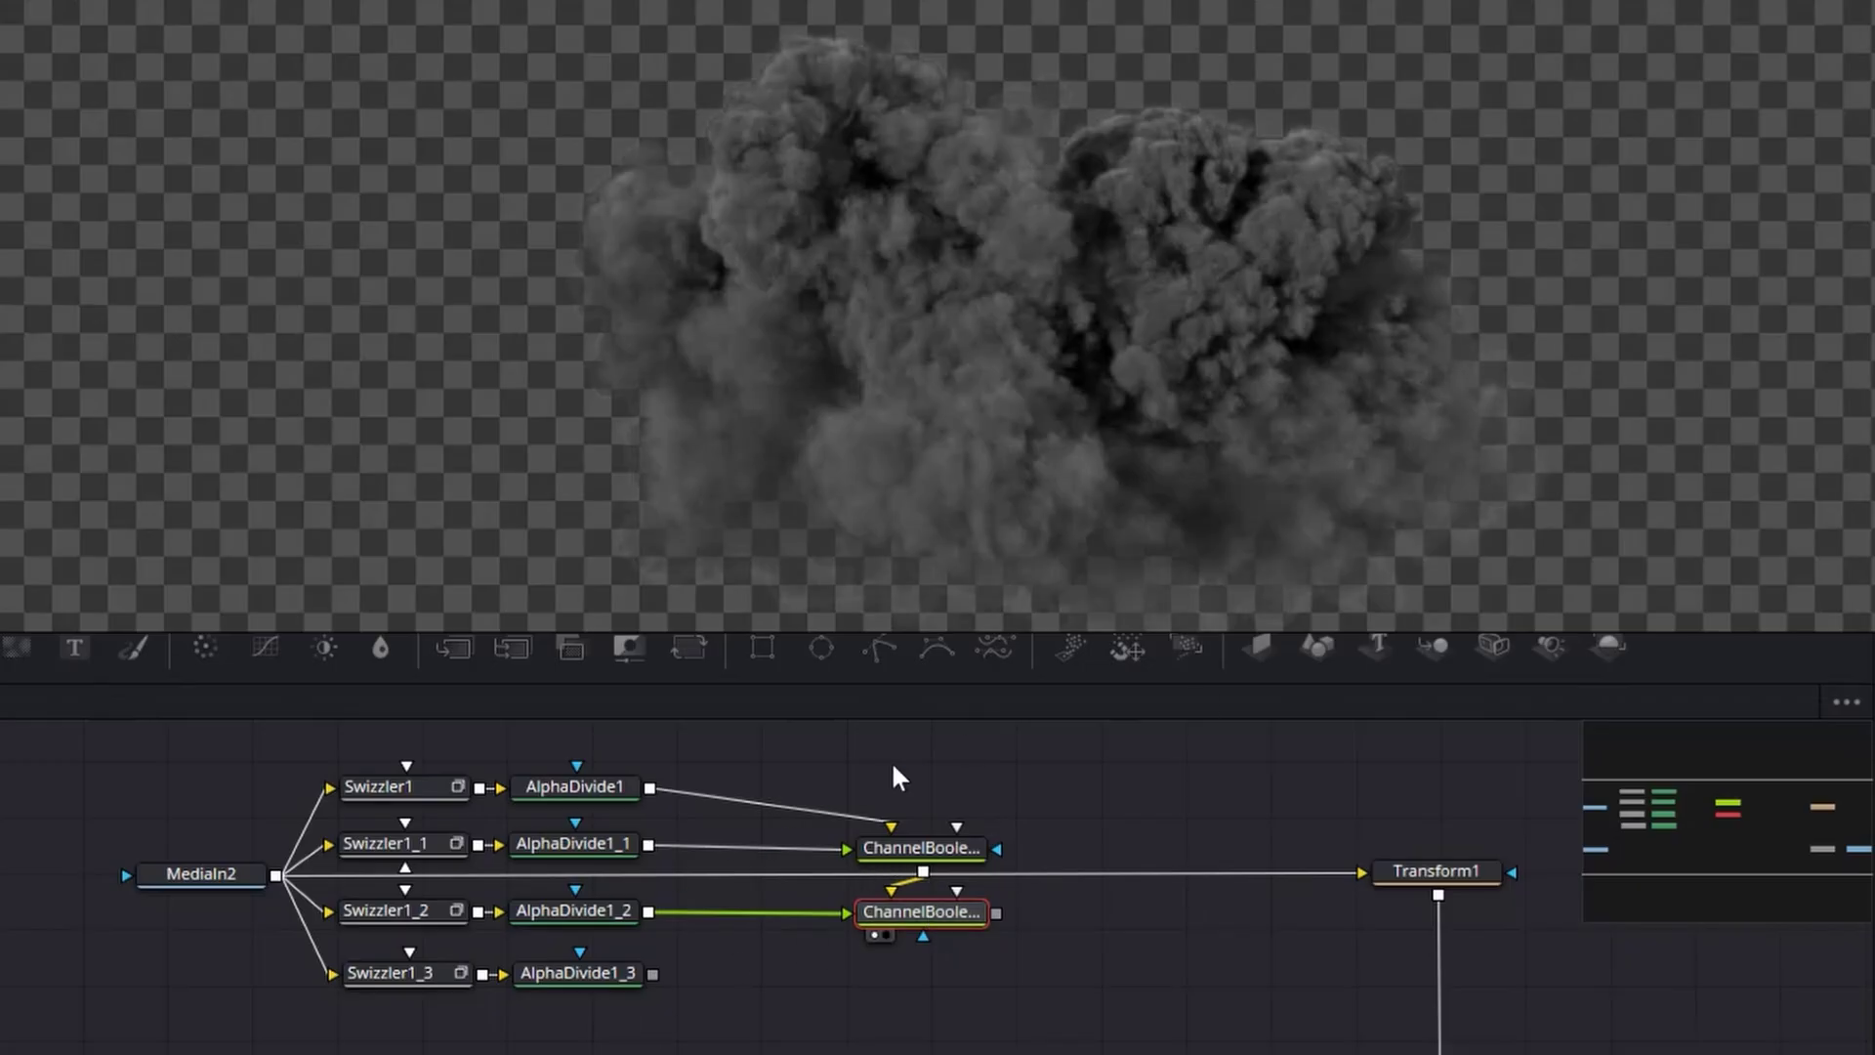
click(917, 967)
key(ctrl+v)
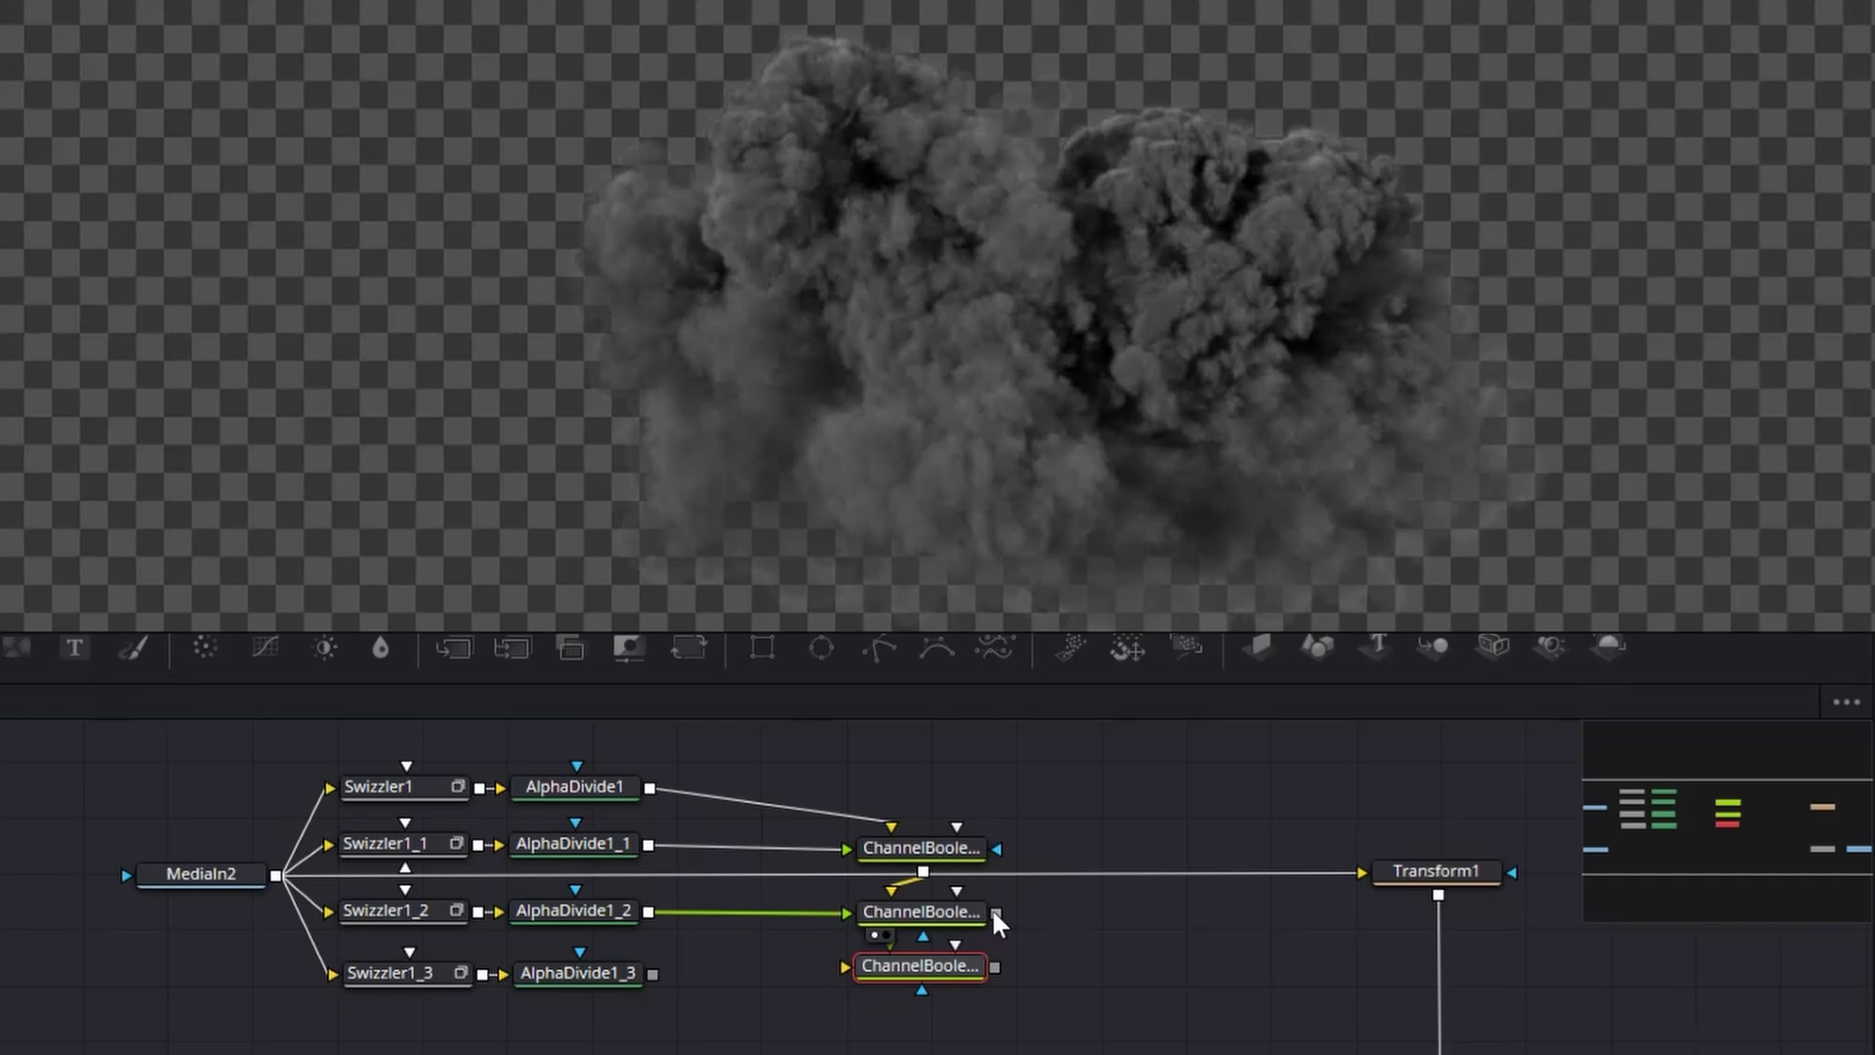
drag(997, 911, 920, 967)
mouse_move(652, 973)
mouse_down()
mouse_move(862, 972)
mouse_move(920, 997)
mouse_up()
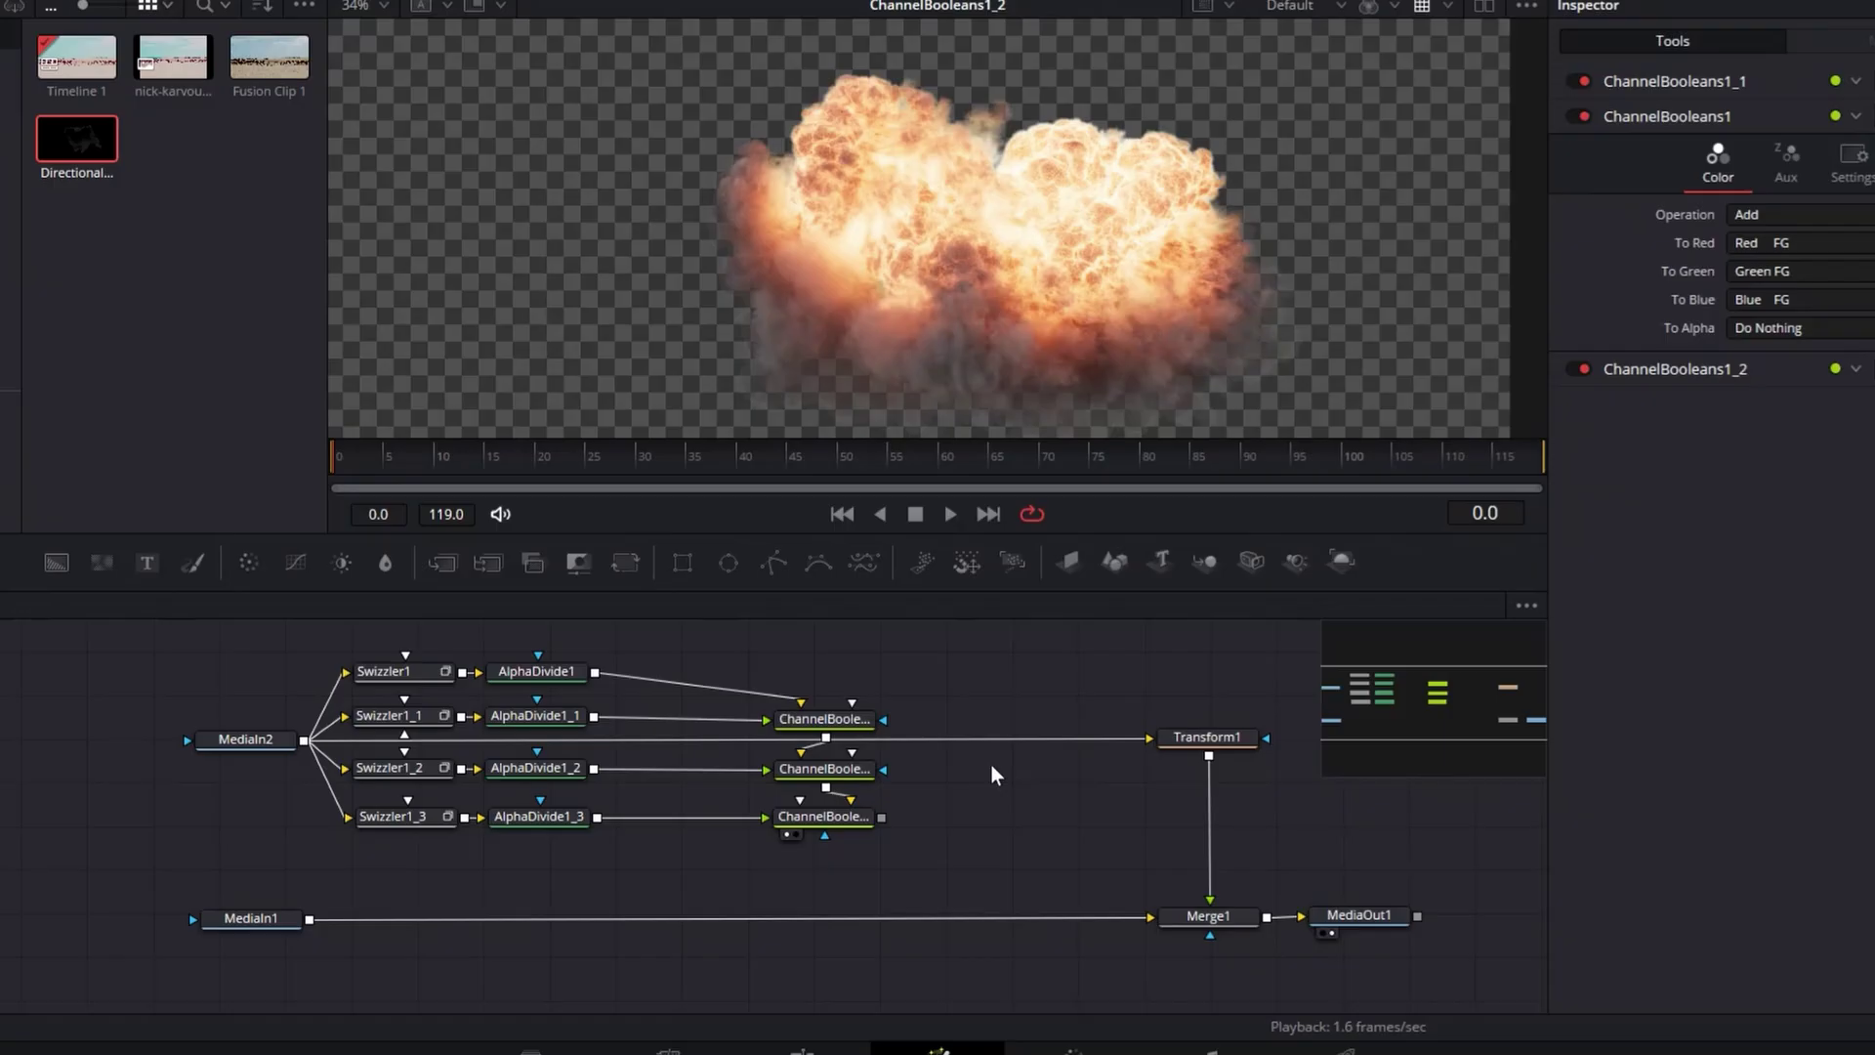
Step: Add Merge2 fed by the last Channel Booleans and MediaIn2, with Operator set to Mask
key(shift+space)
text(boo)
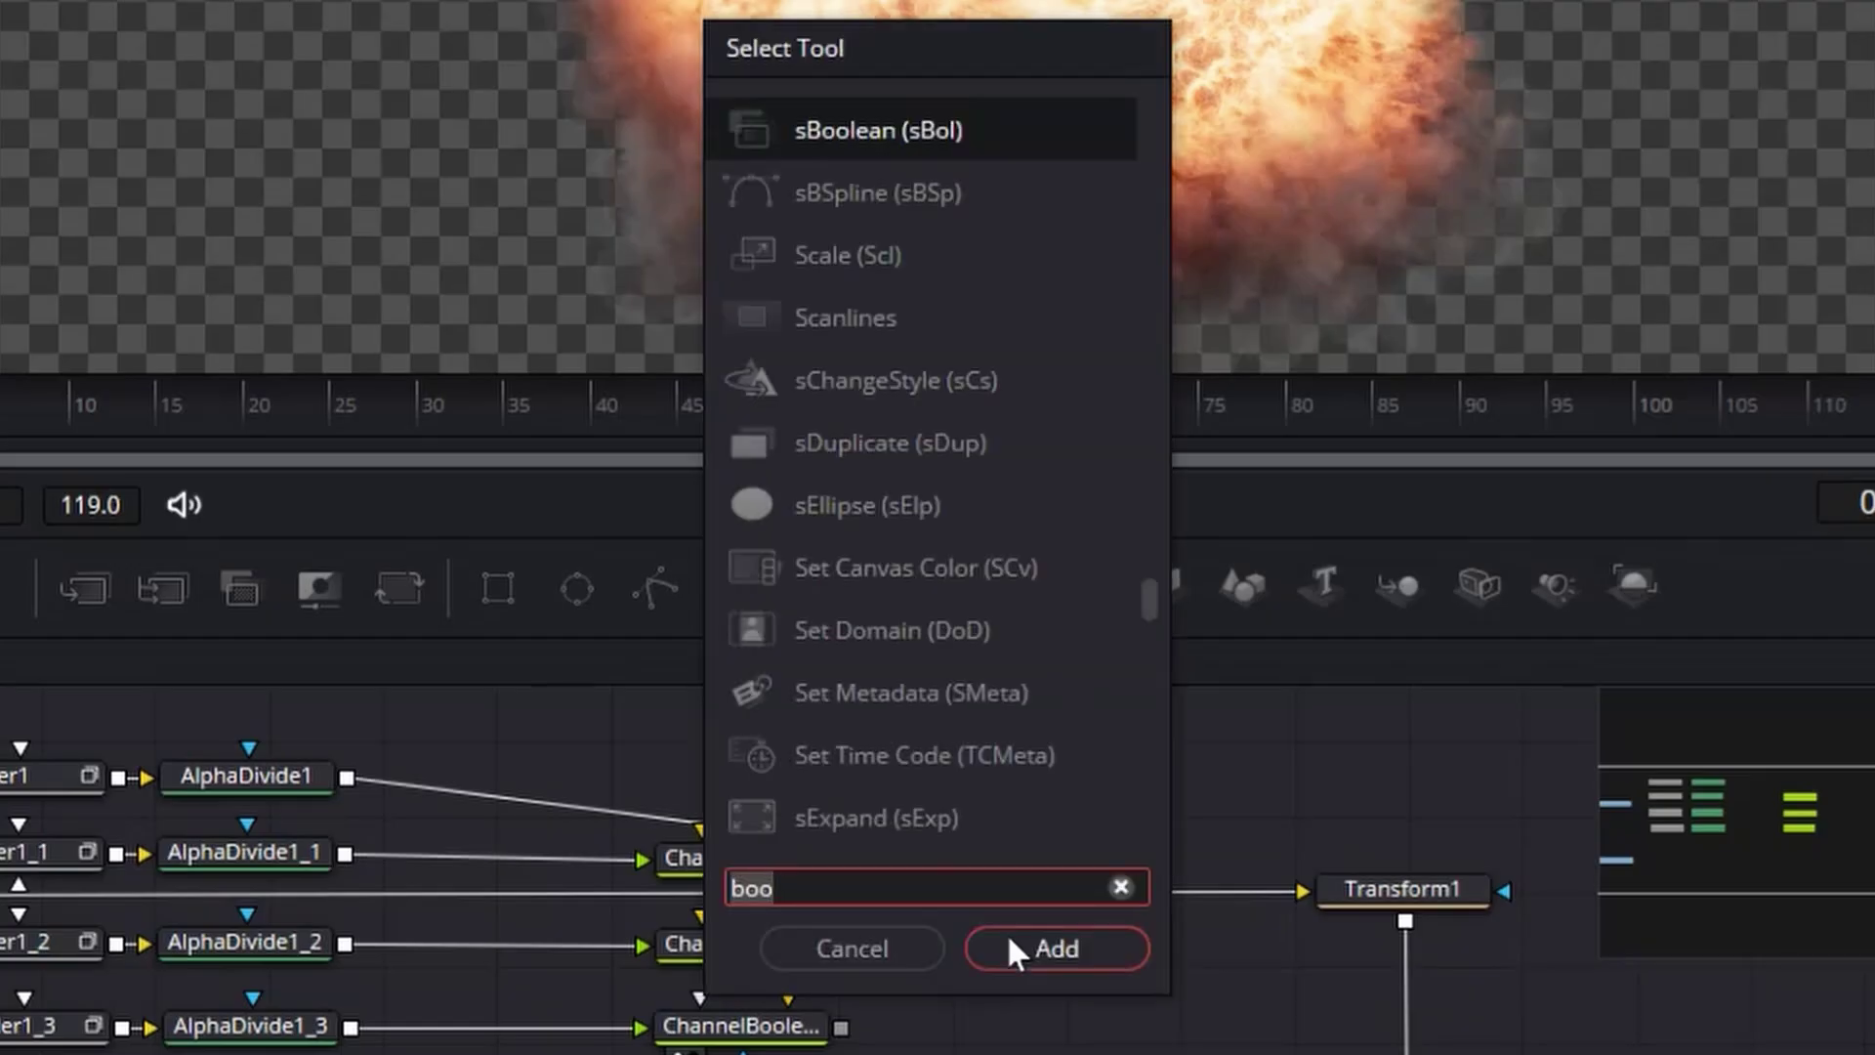
text(merg)
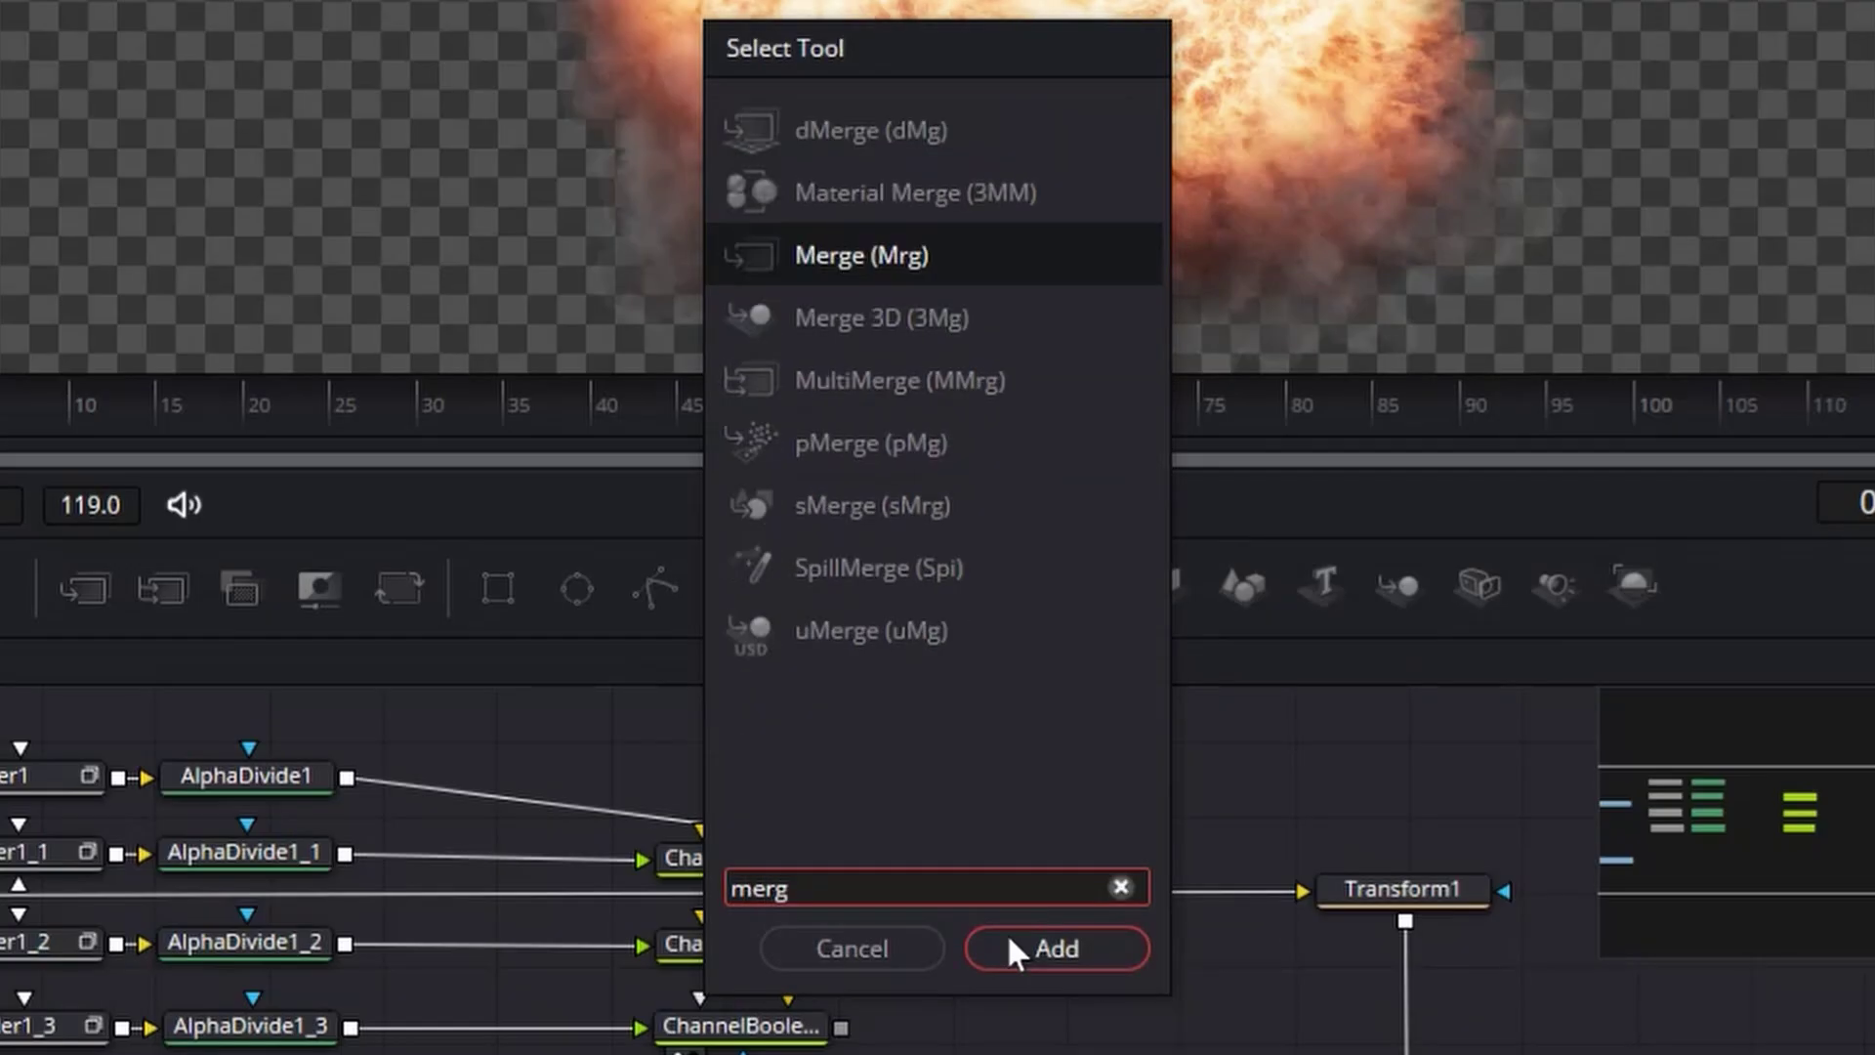
click(1010, 944)
drag(840, 1026, 1074, 964)
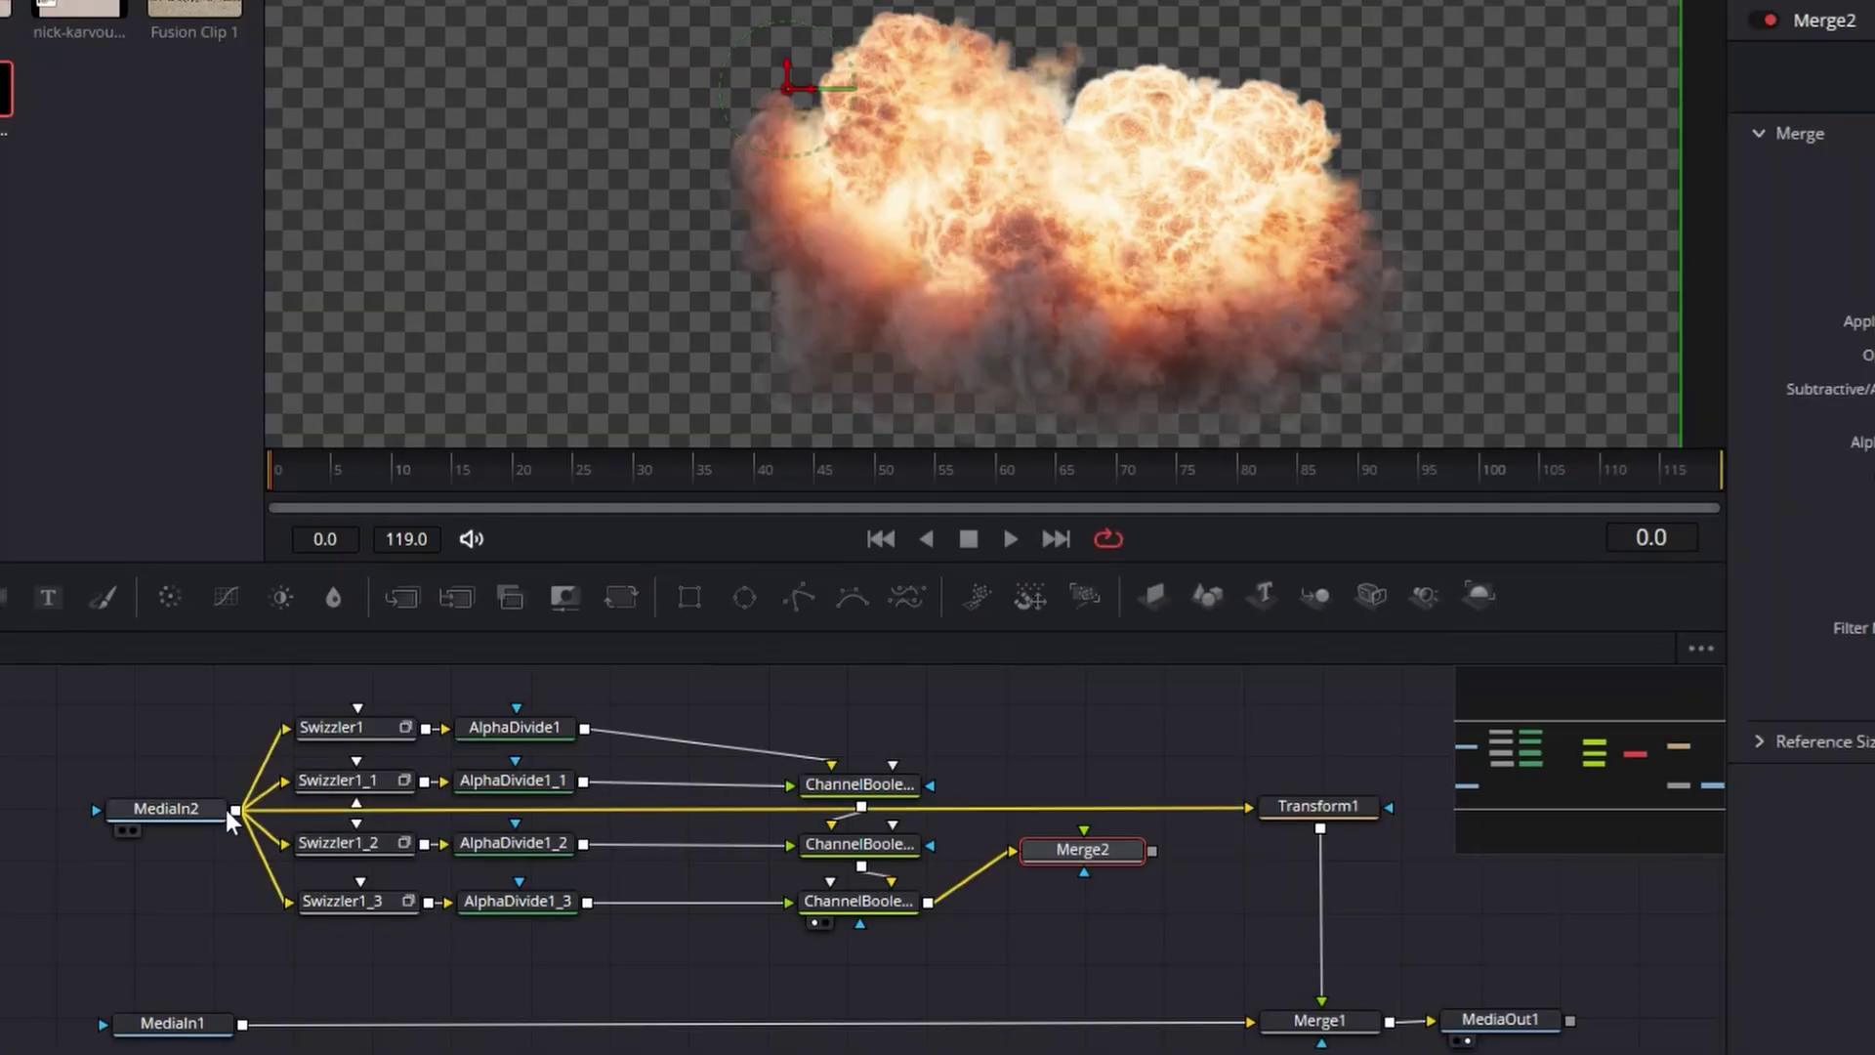
mouse_move(231, 809)
mouse_down()
mouse_move(1149, 827)
mouse_move(1102, 861)
mouse_up()
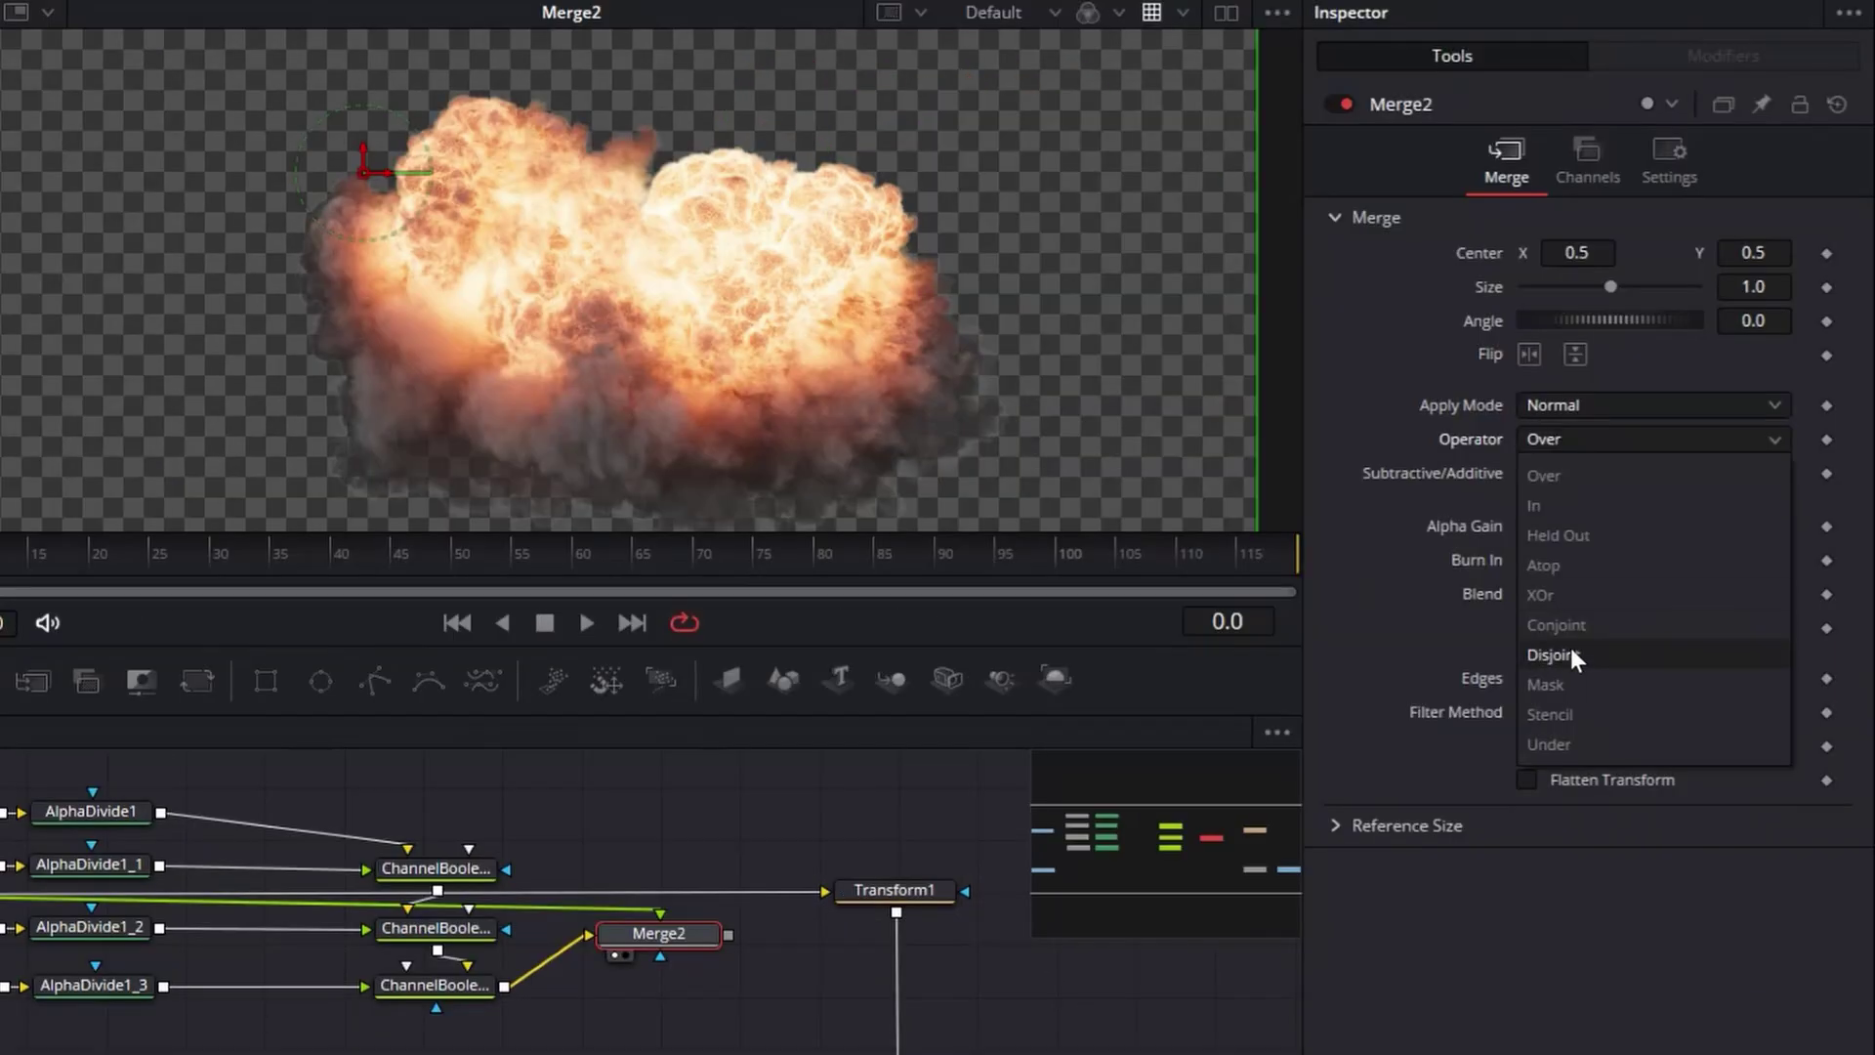
click(1570, 683)
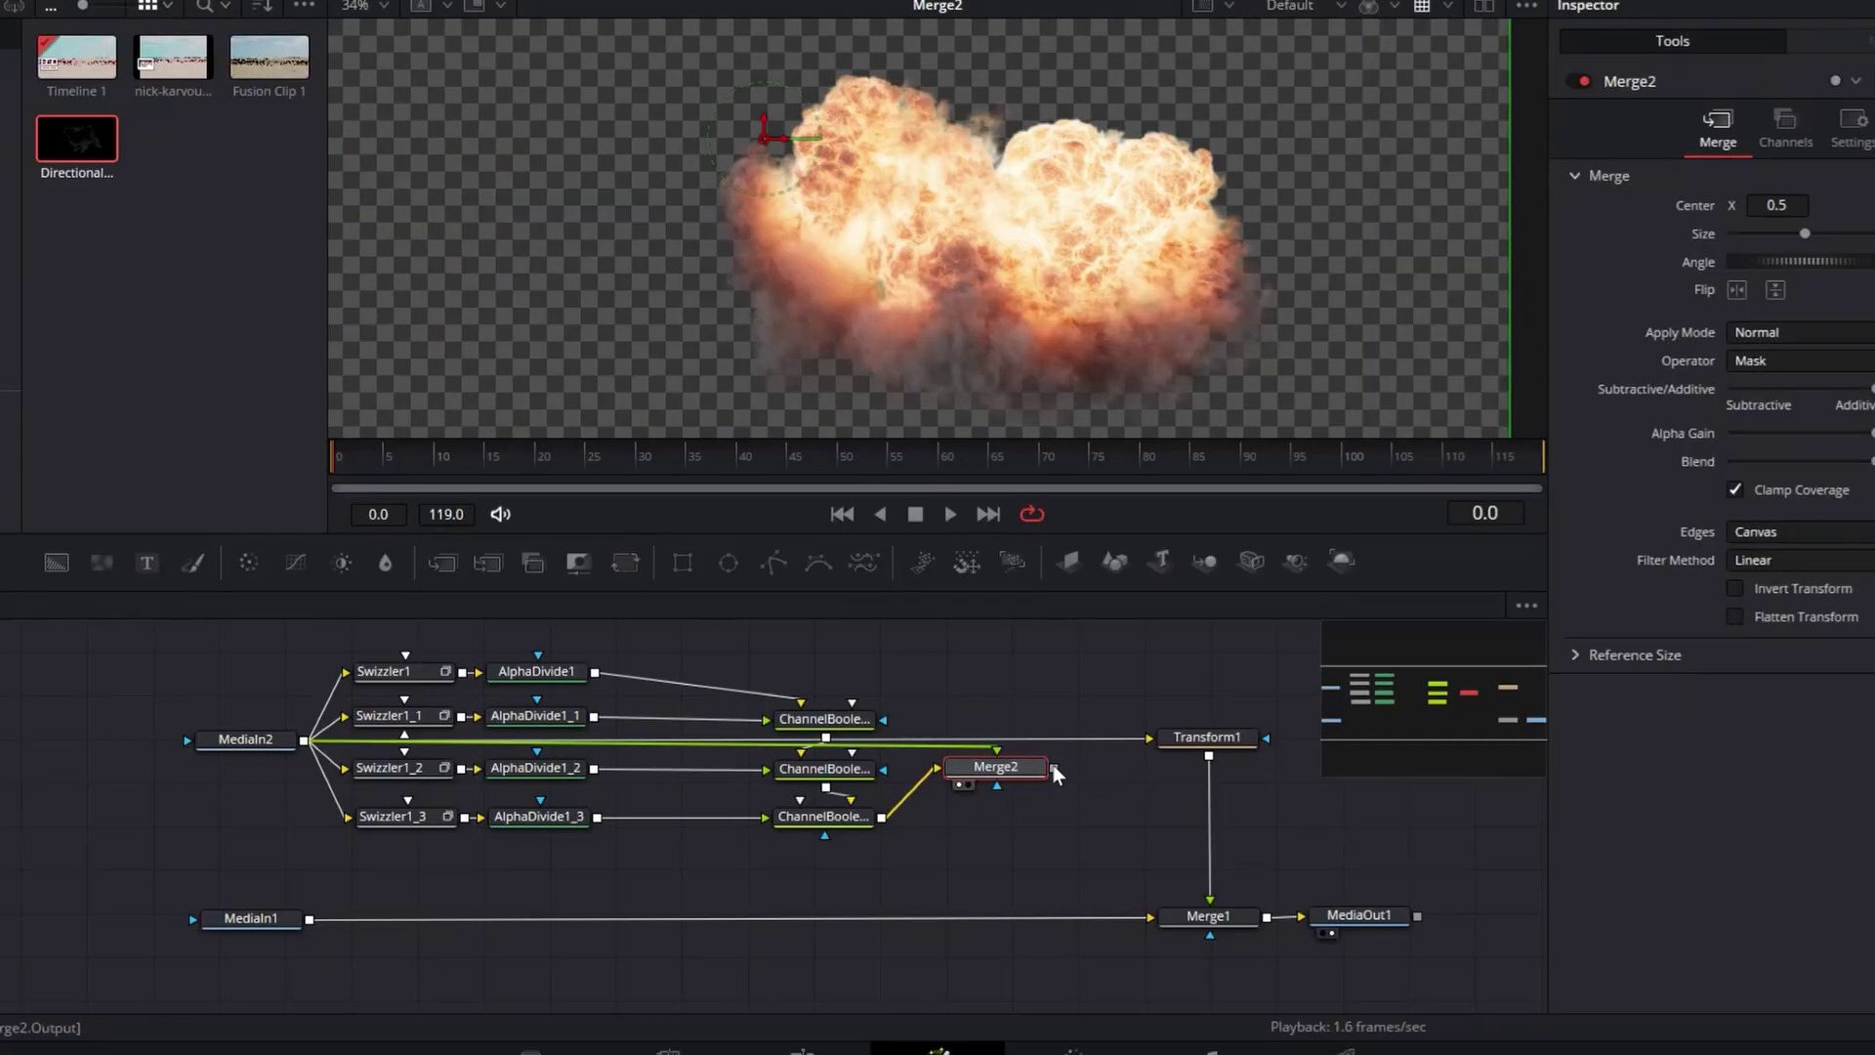
Step: Connect Merge2 into Transform1 and view the MediaOut1 composite over the desert plate
drag(1053, 768, 1150, 737)
drag(1326, 915, 1318, 878)
drag(1110, 289, 1113, 293)
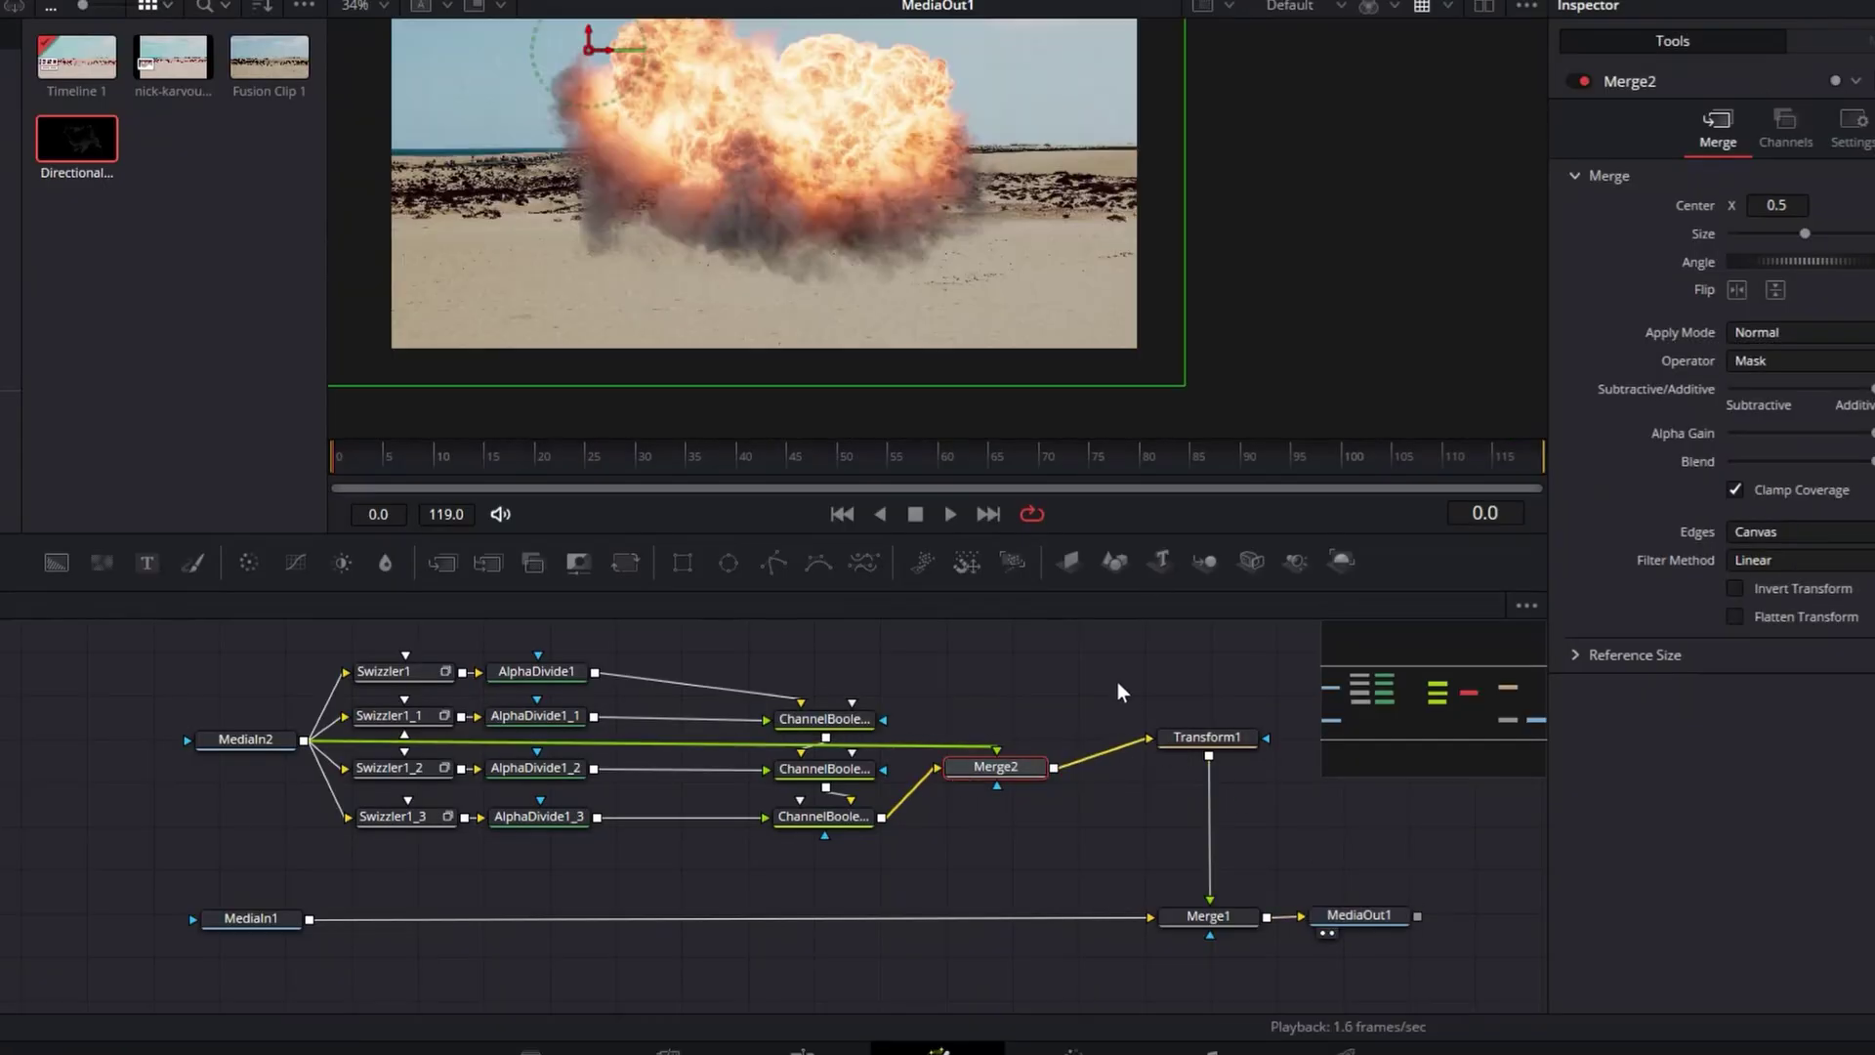
scroll(845, 244, down, 2)
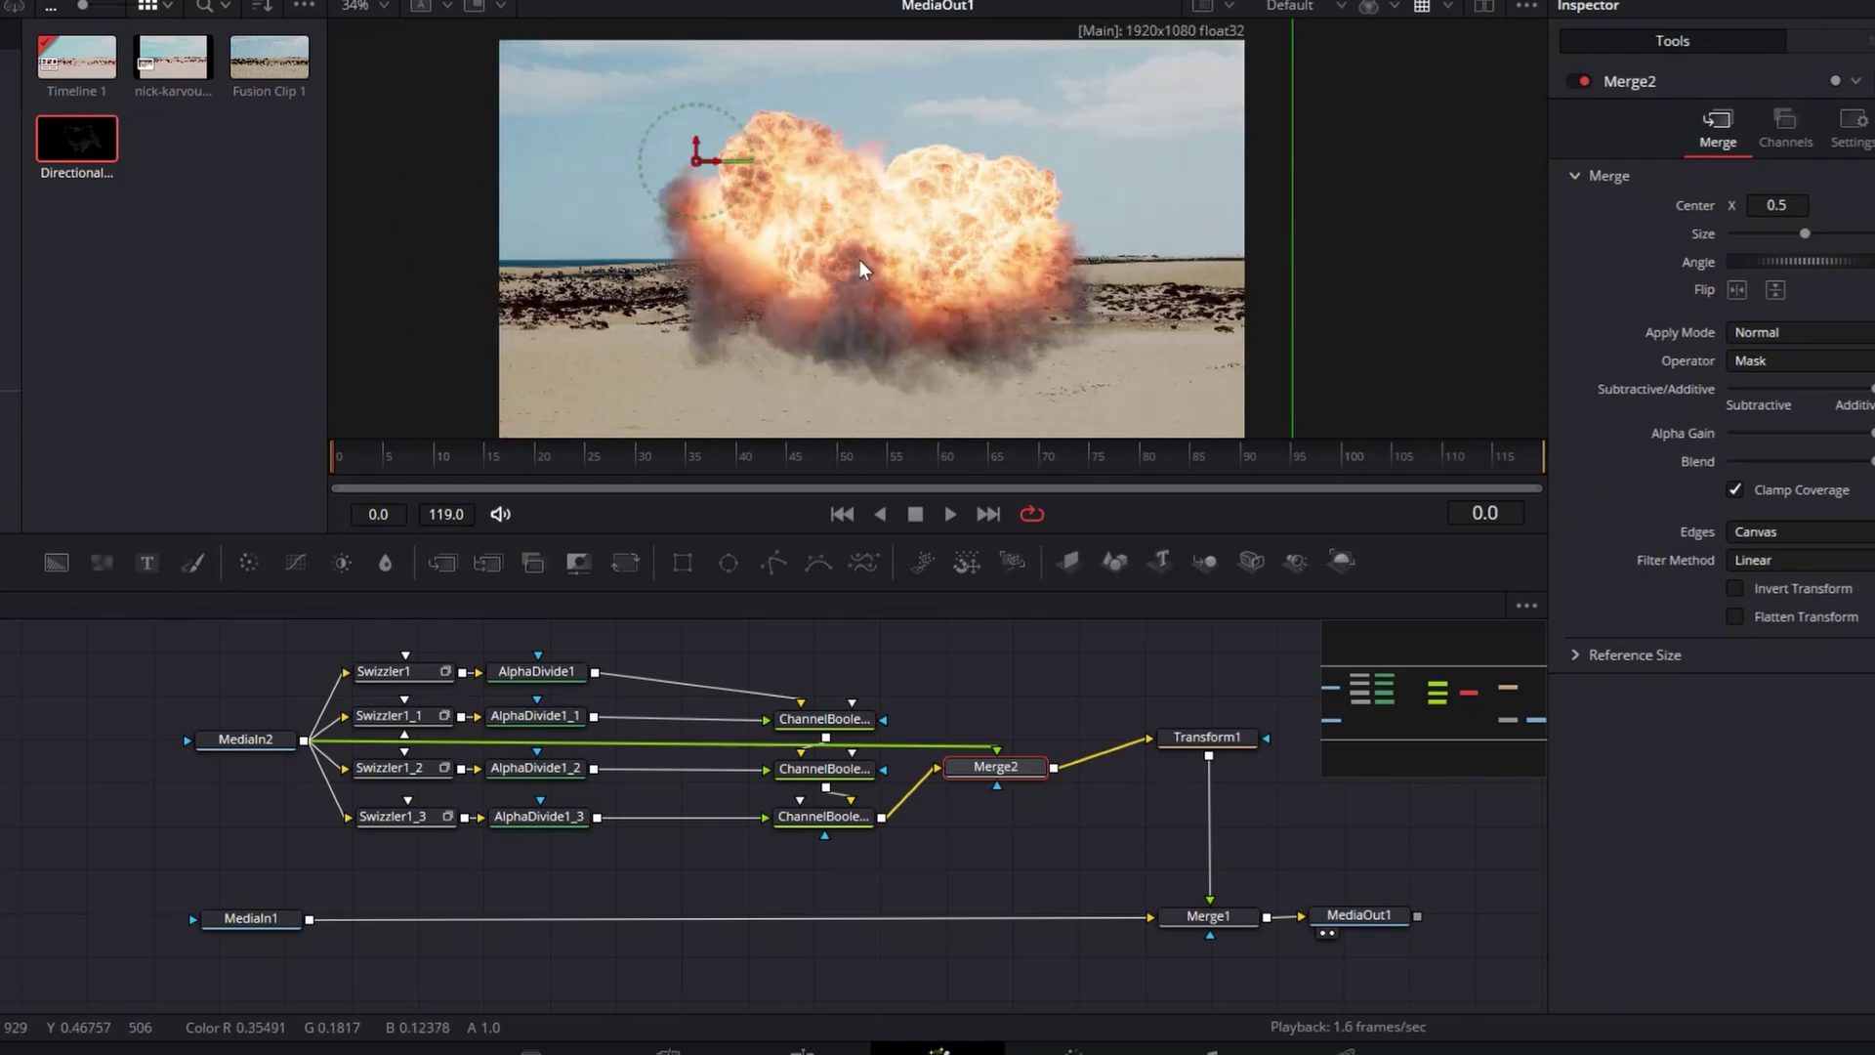
drag(1011, 782, 1007, 772)
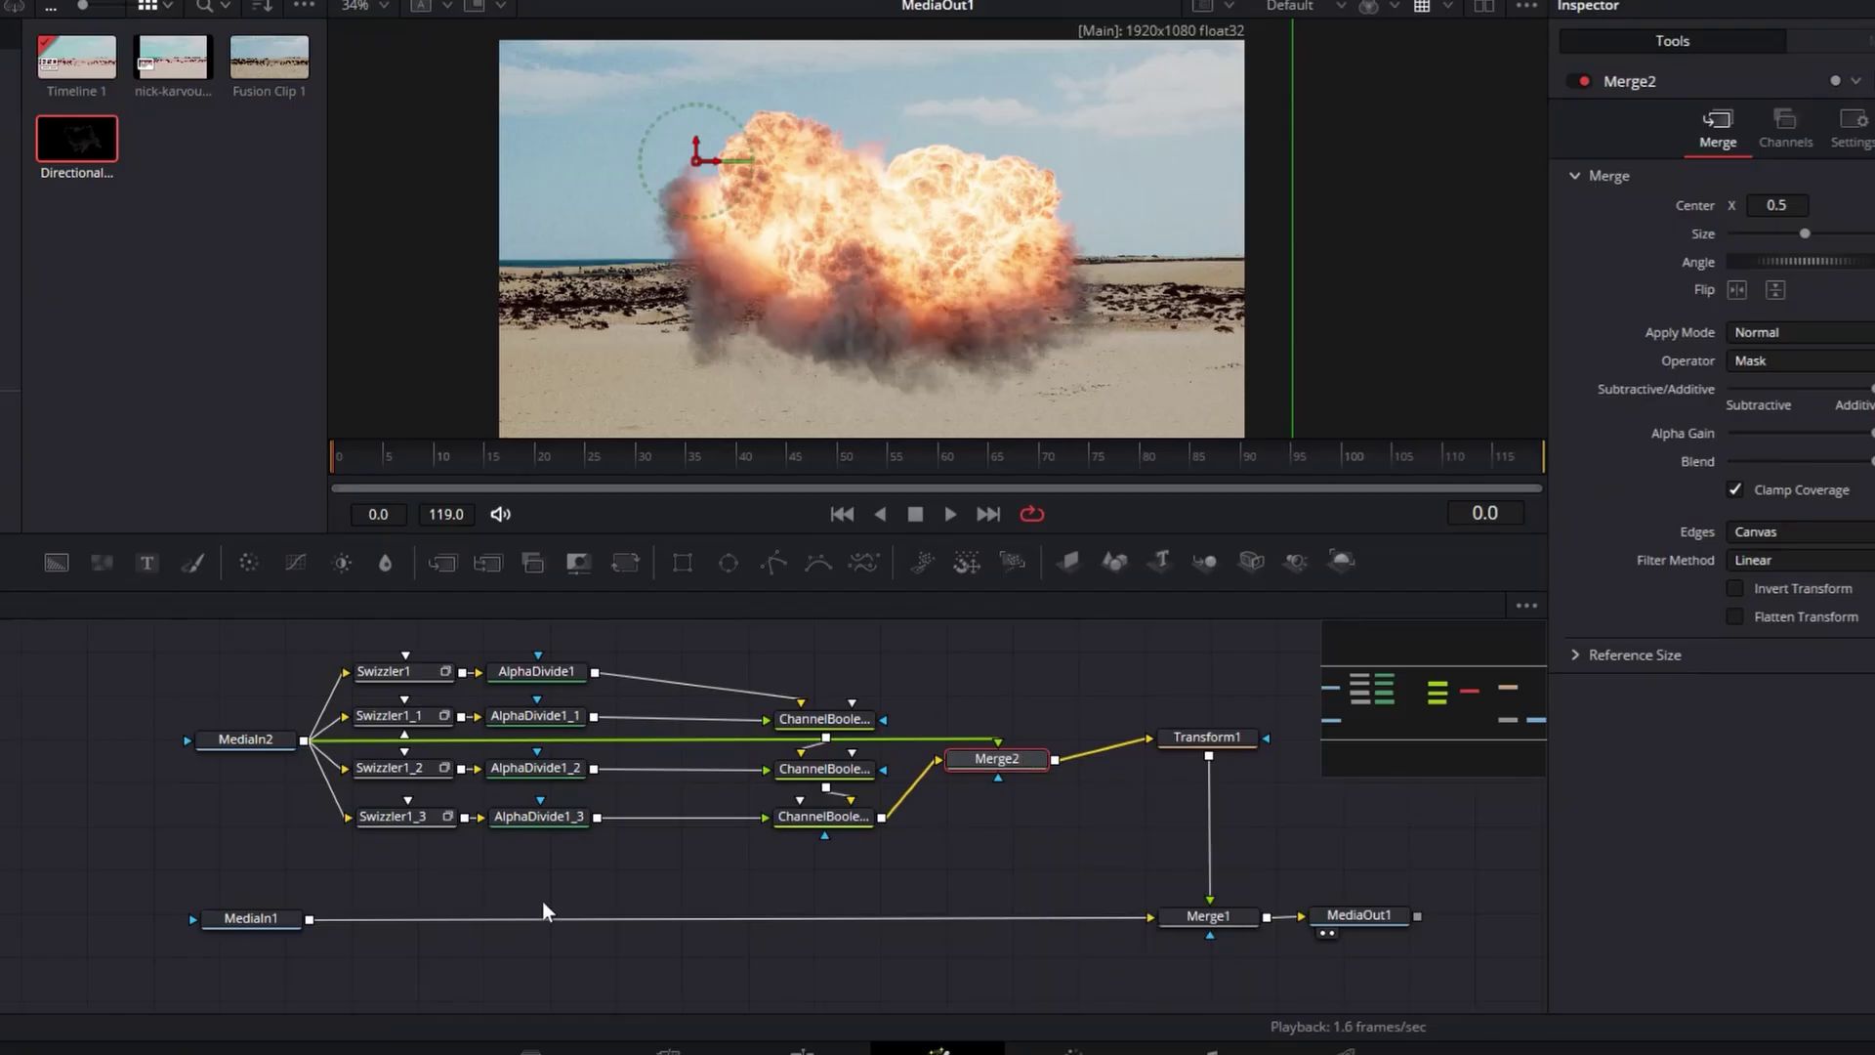
click(542, 671)
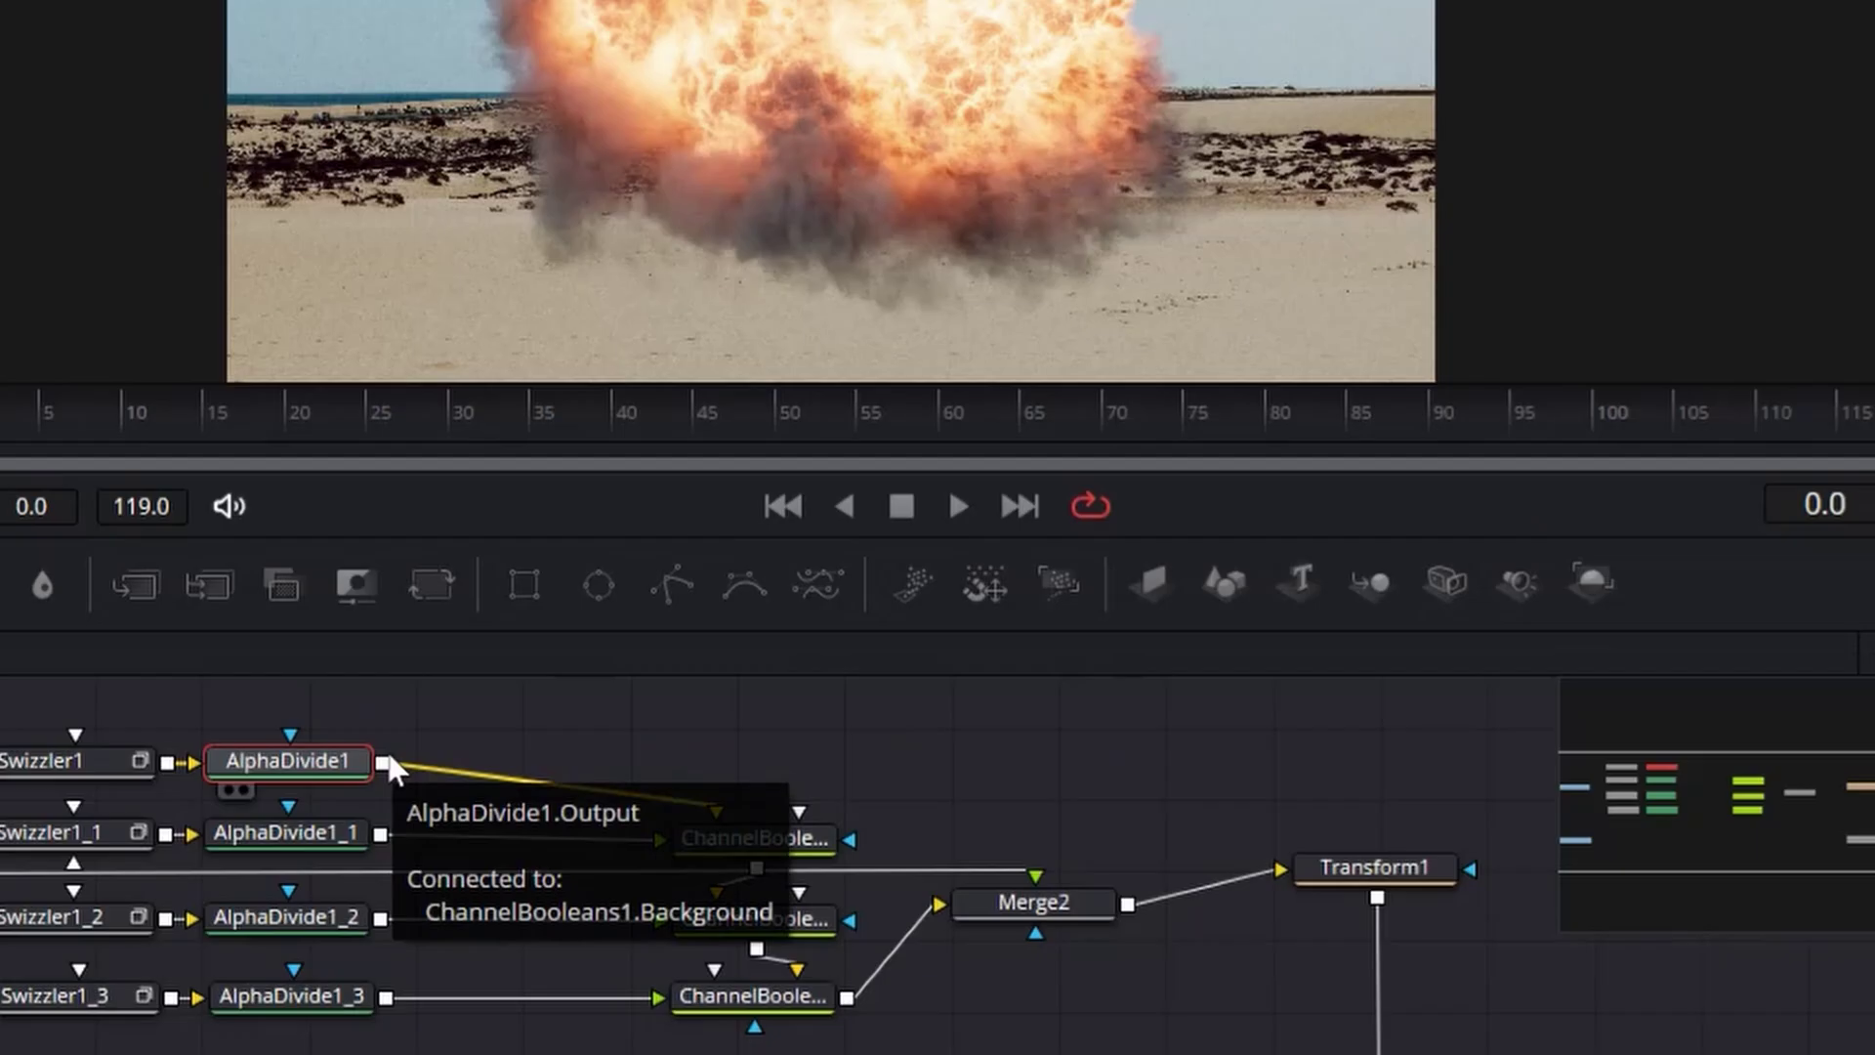
Step: Insert a Color Corrector after each of the four Alpha Divide nodes
key(shift+space)
text(col)
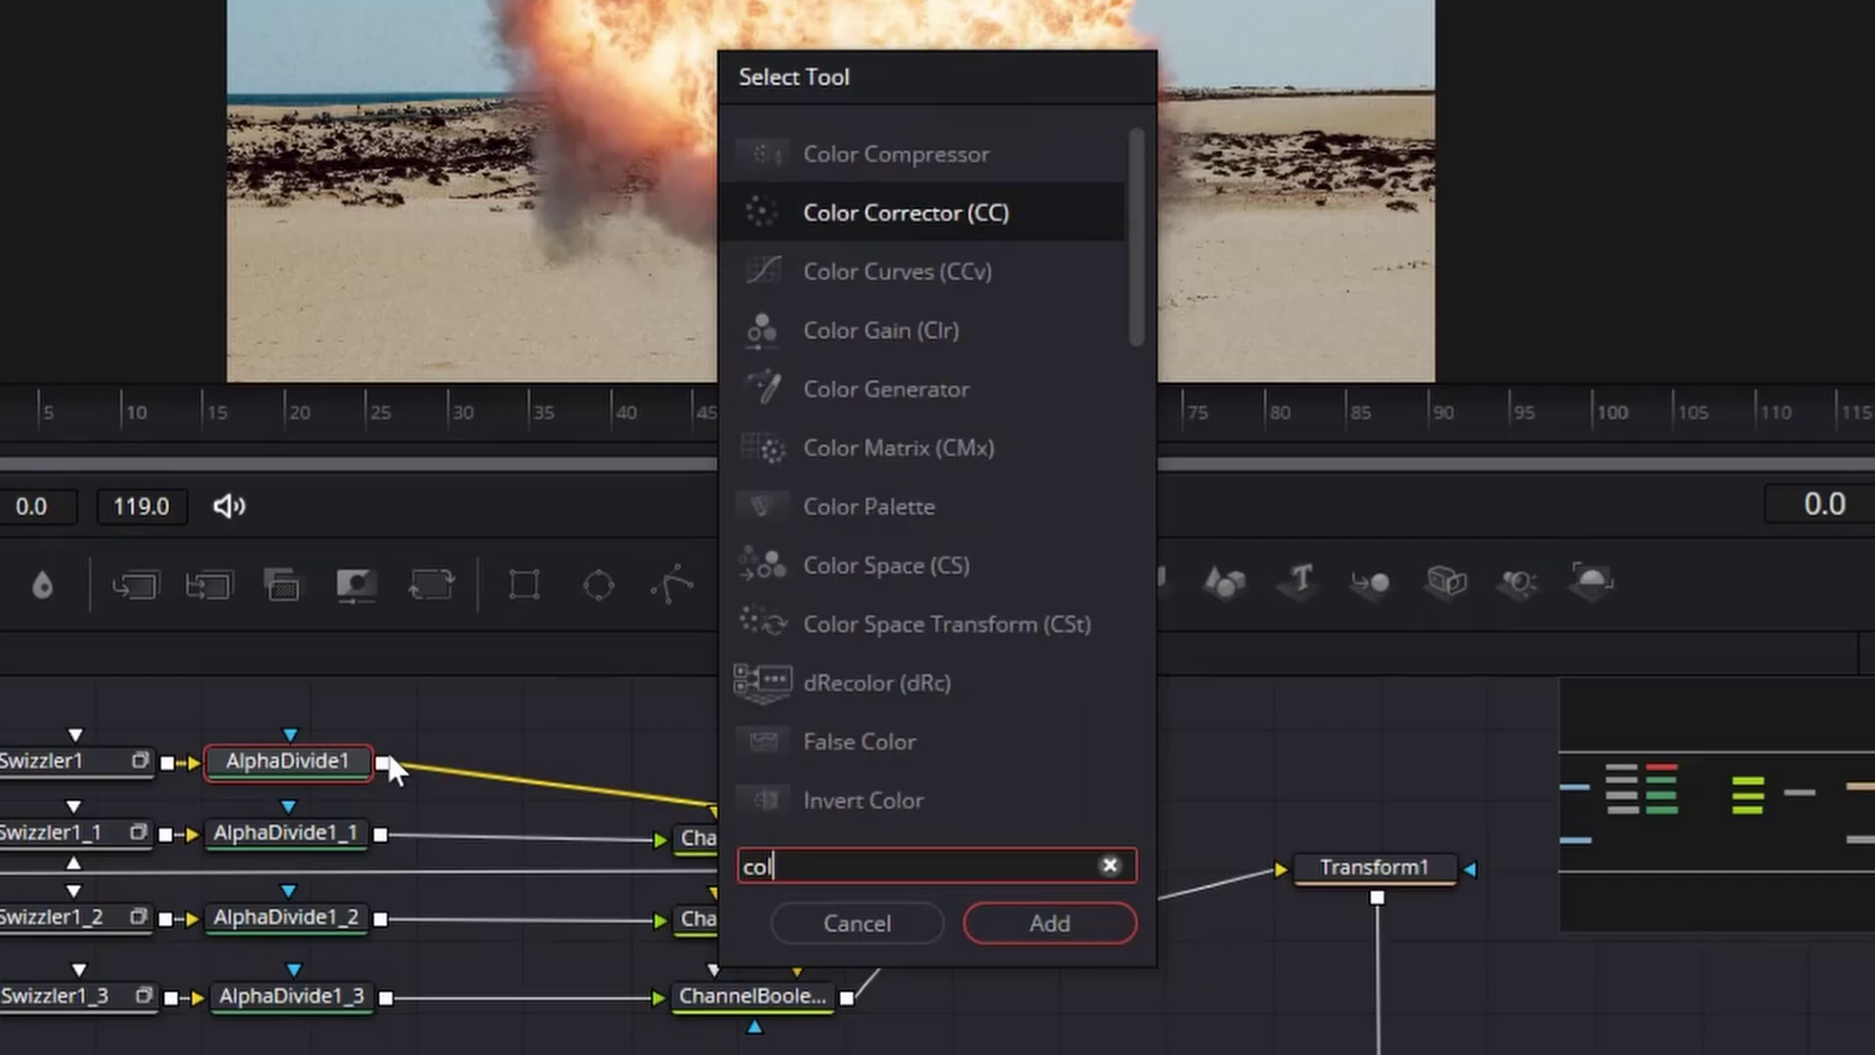
key(Return)
click(586, 651)
key(ctrl+v)
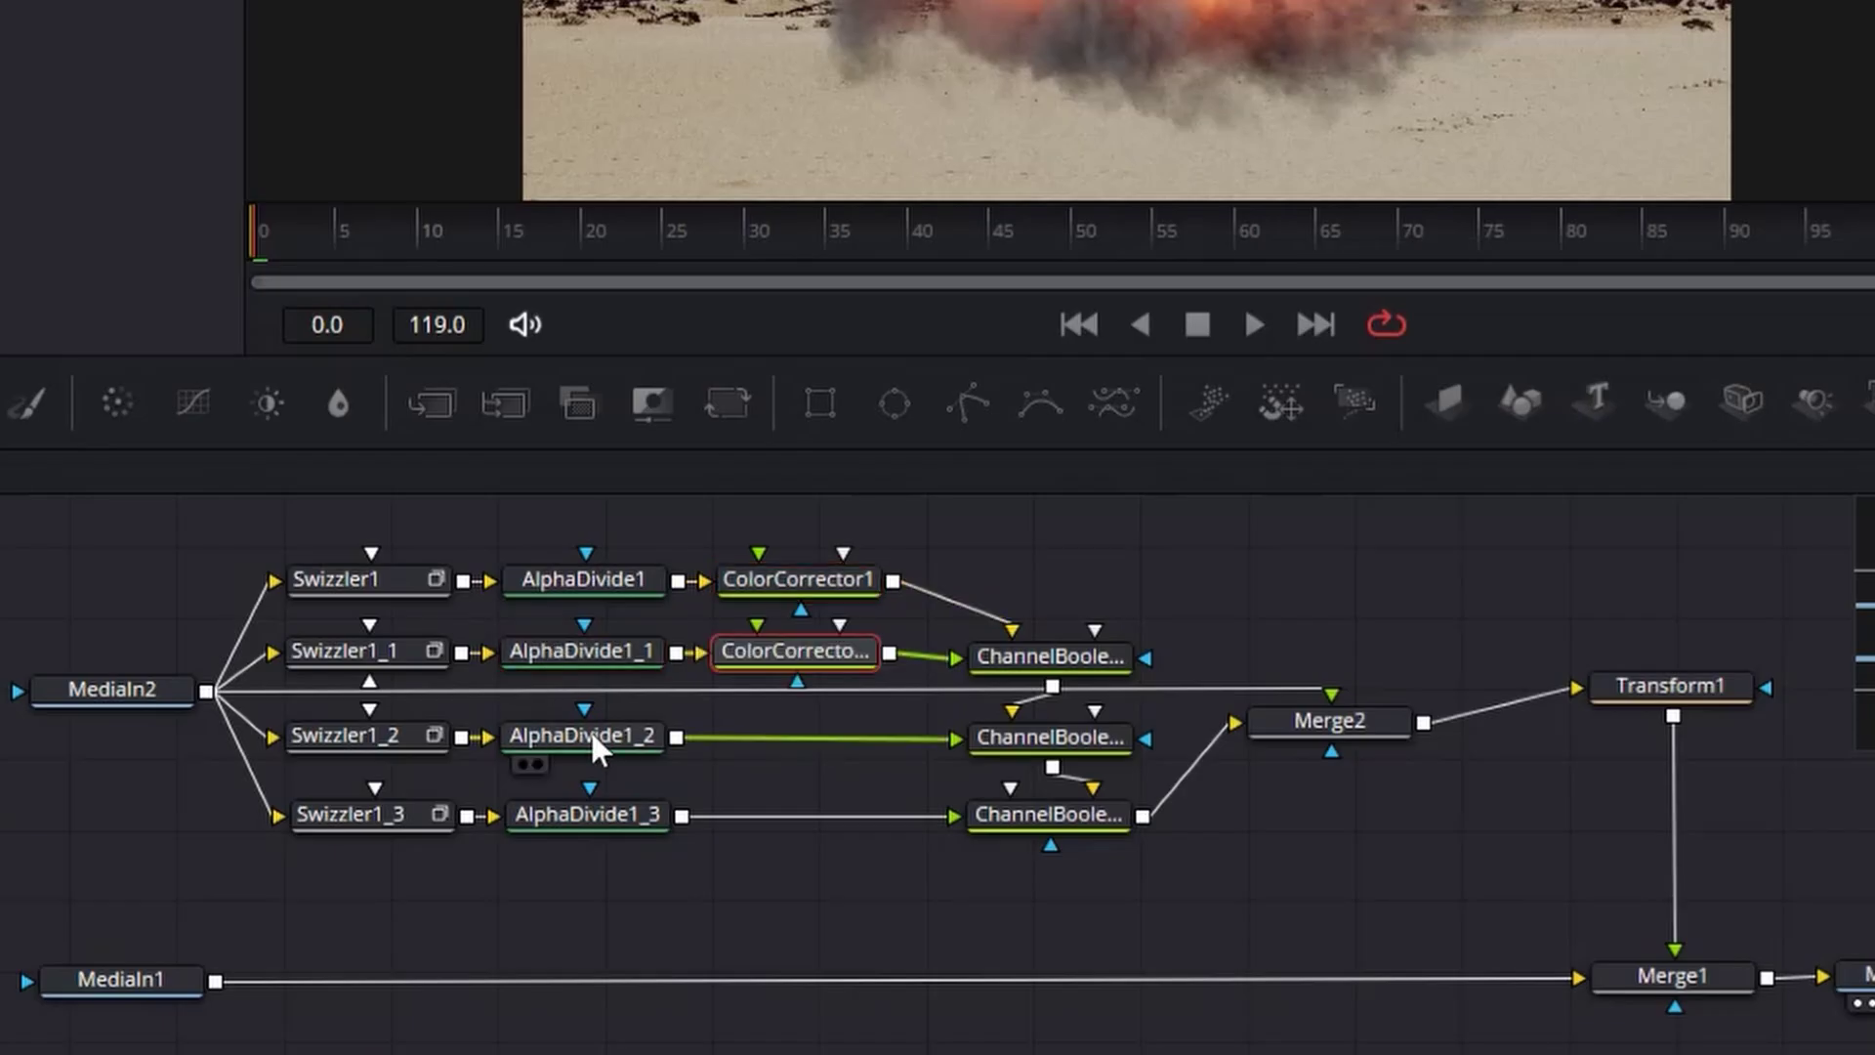
click(590, 732)
key(ctrl+v)
click(593, 807)
key(ctrl+v)
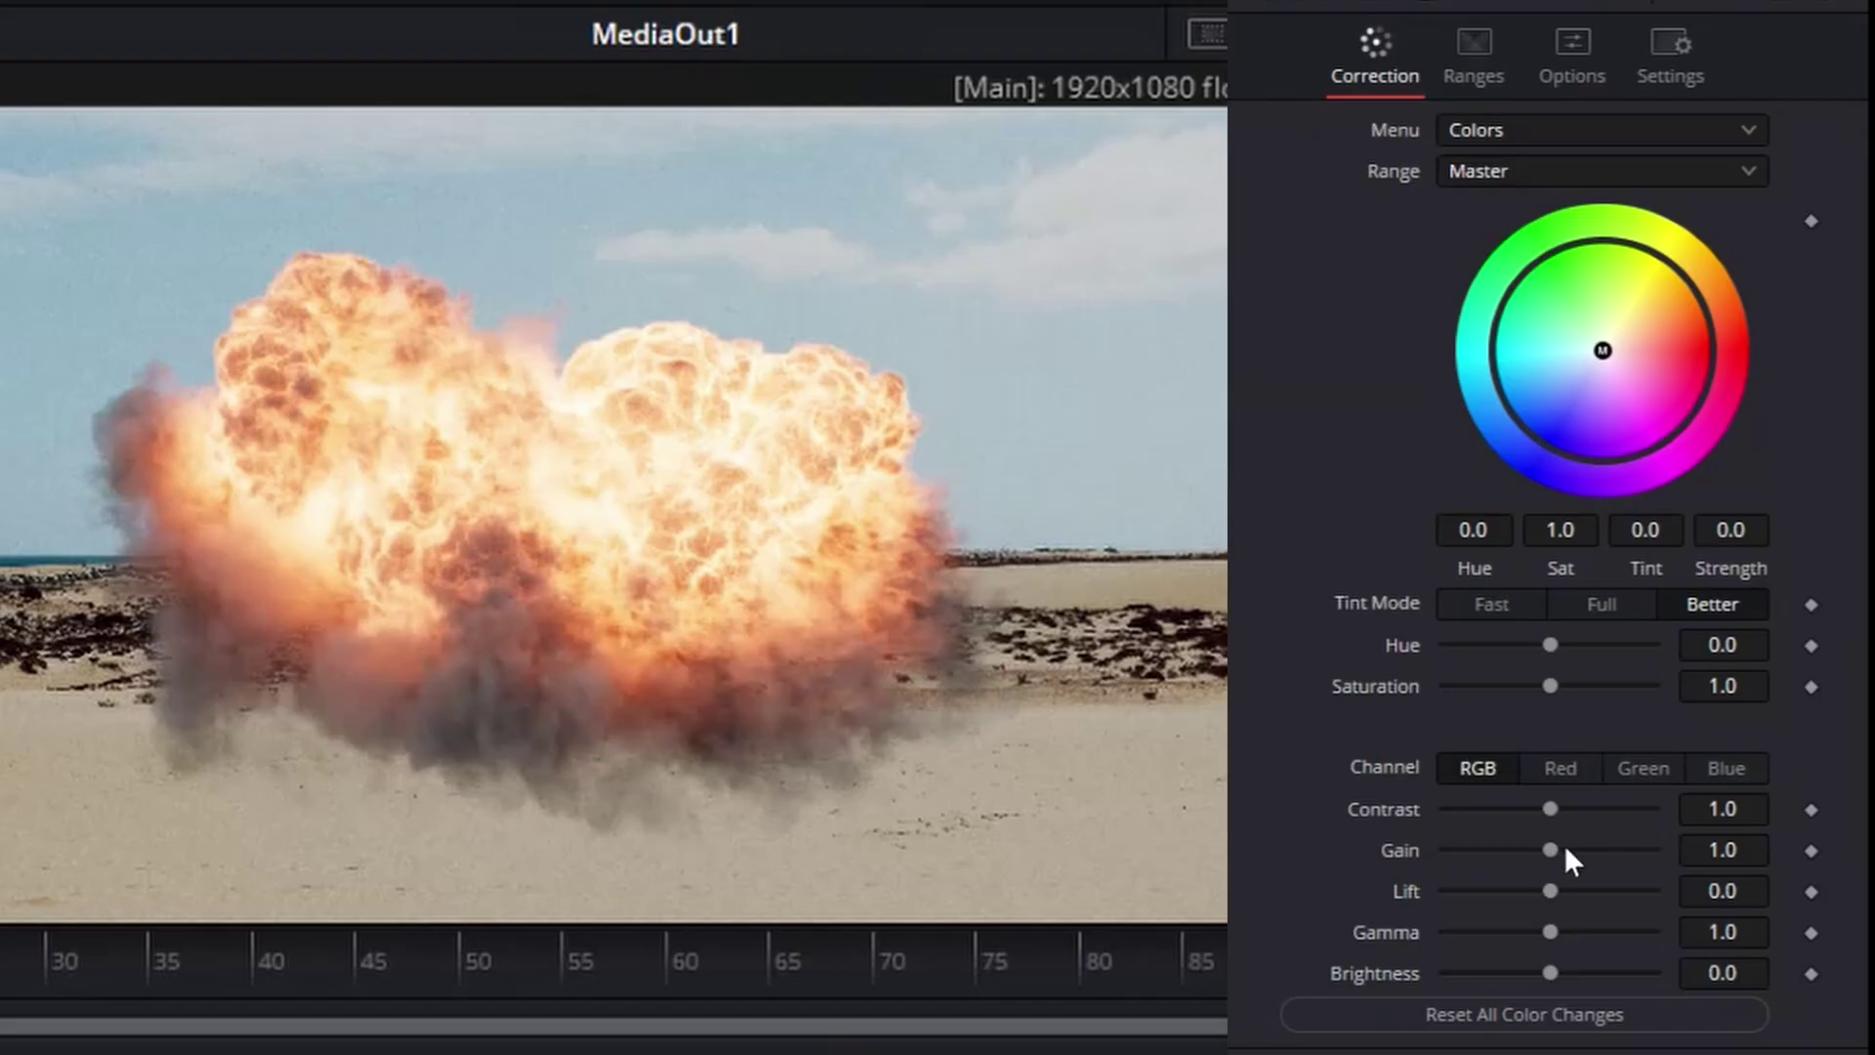
Step: Lower one pass's gain, reset the second pass's gain to 1.0, and tint it orange
drag(1550, 850, 1478, 850)
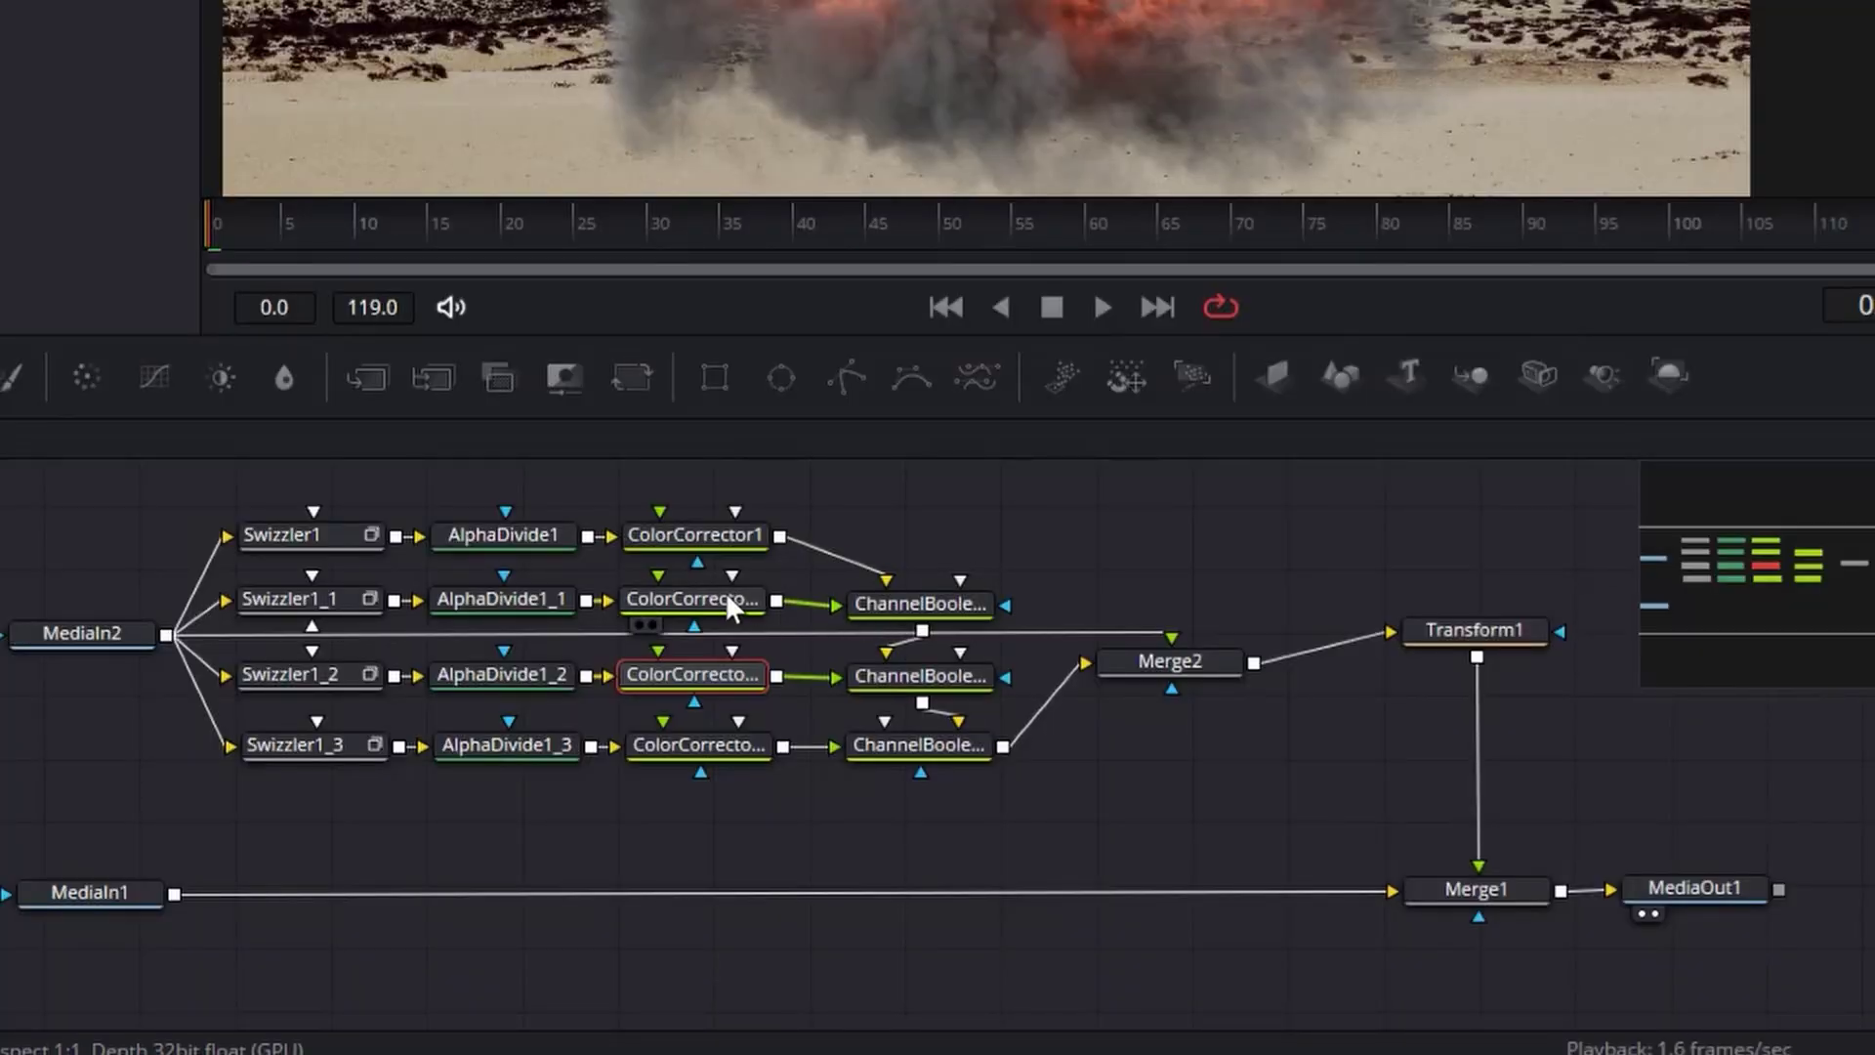
click(726, 592)
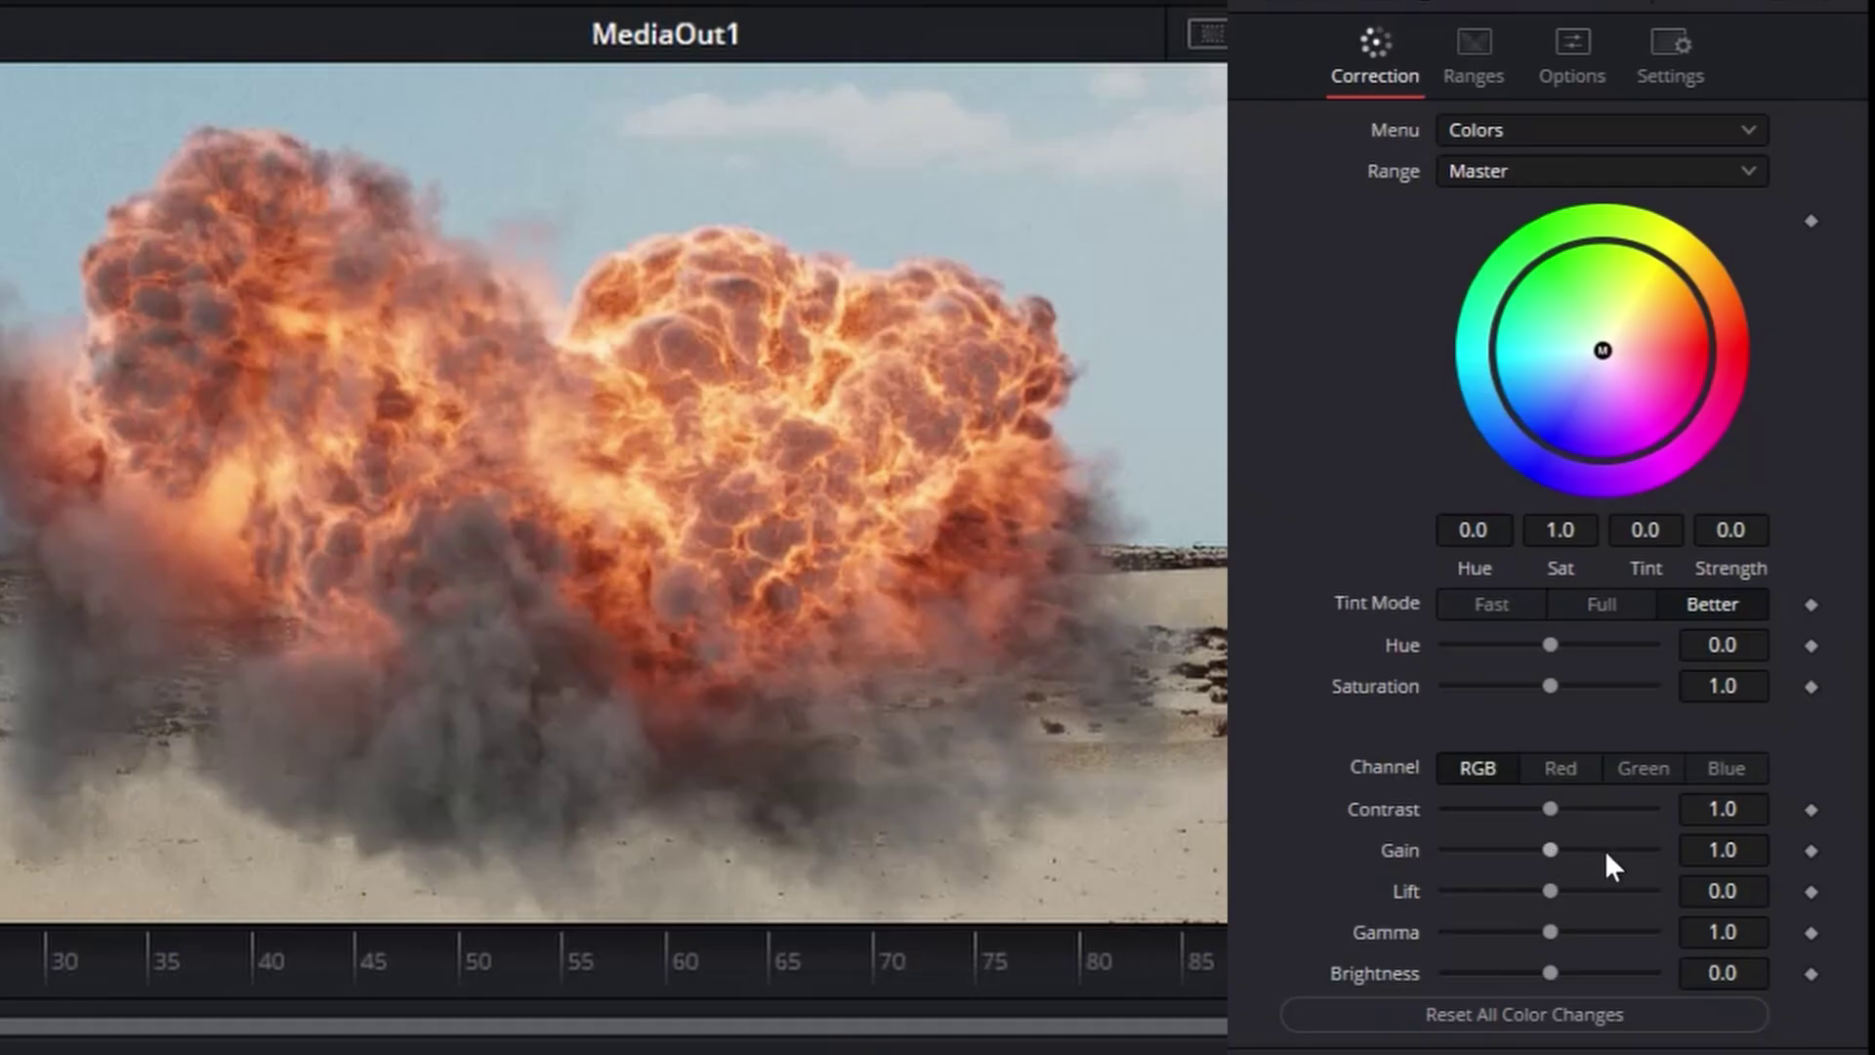
drag(1605, 849, 1618, 849)
double_click(1617, 850)
drag(1603, 351, 1638, 318)
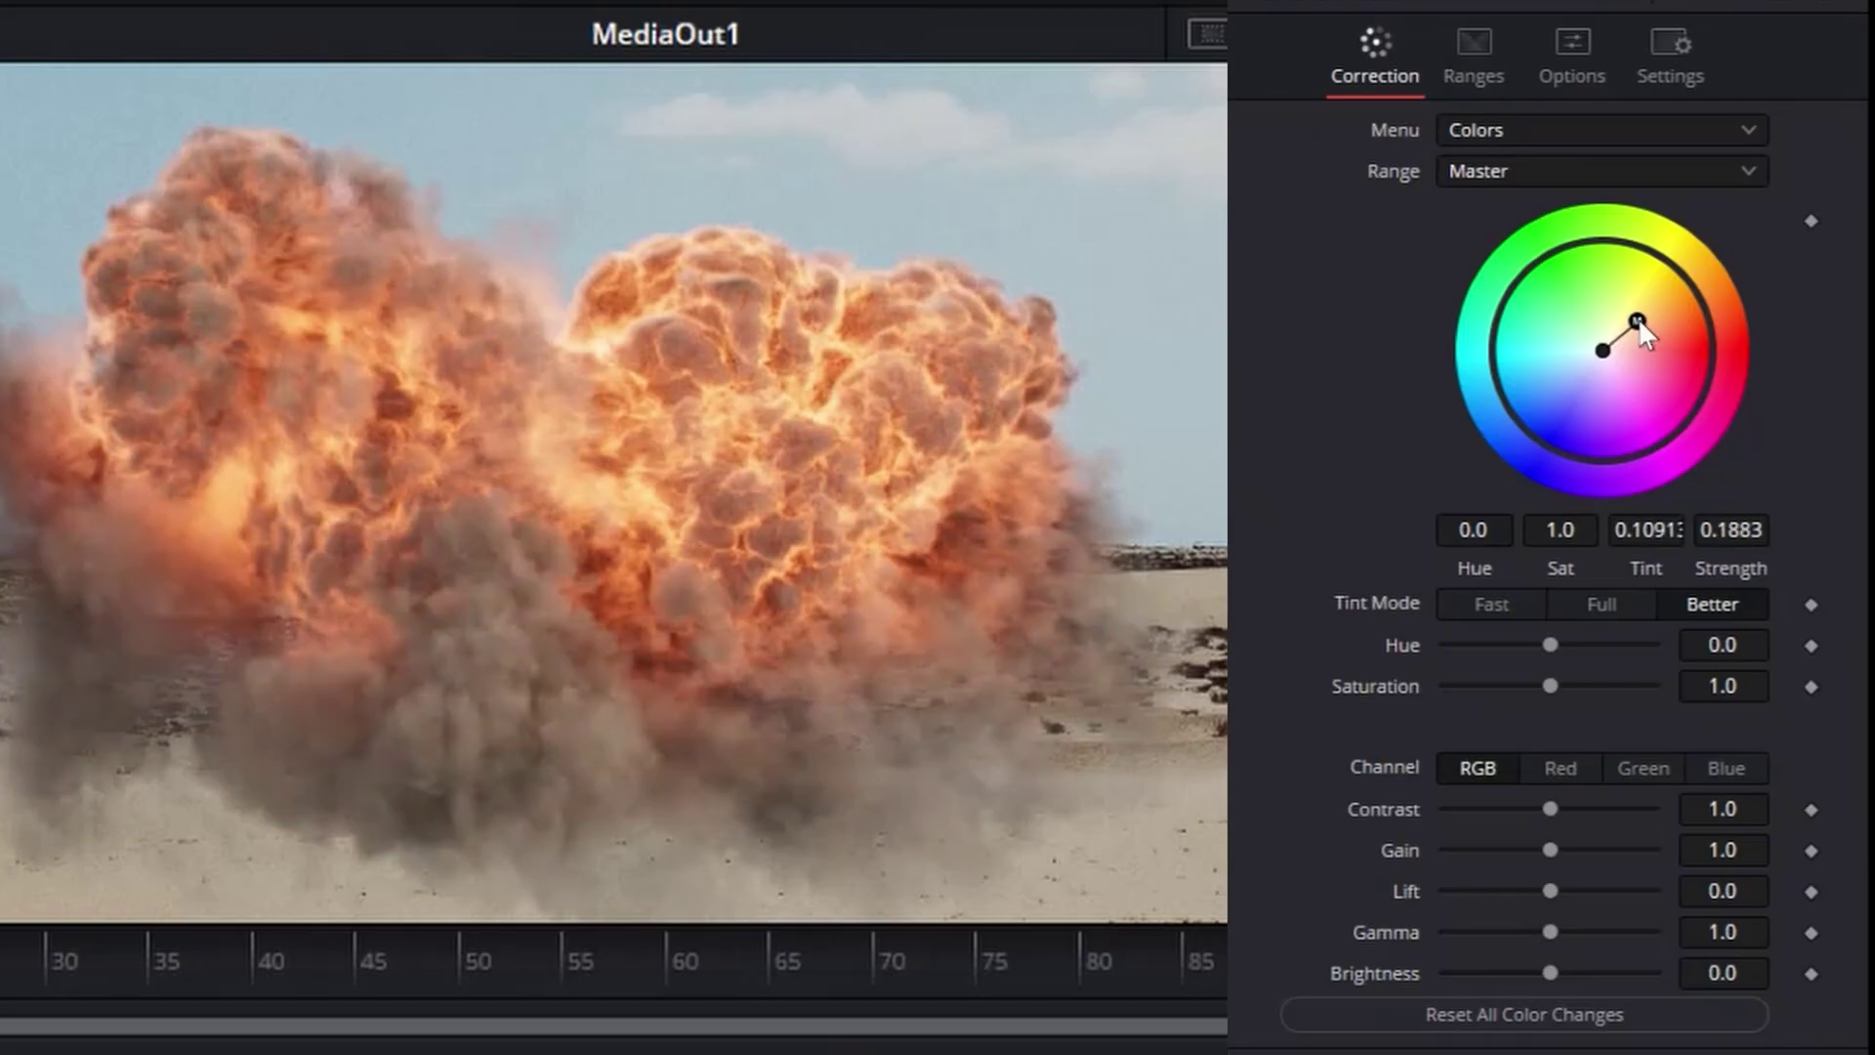